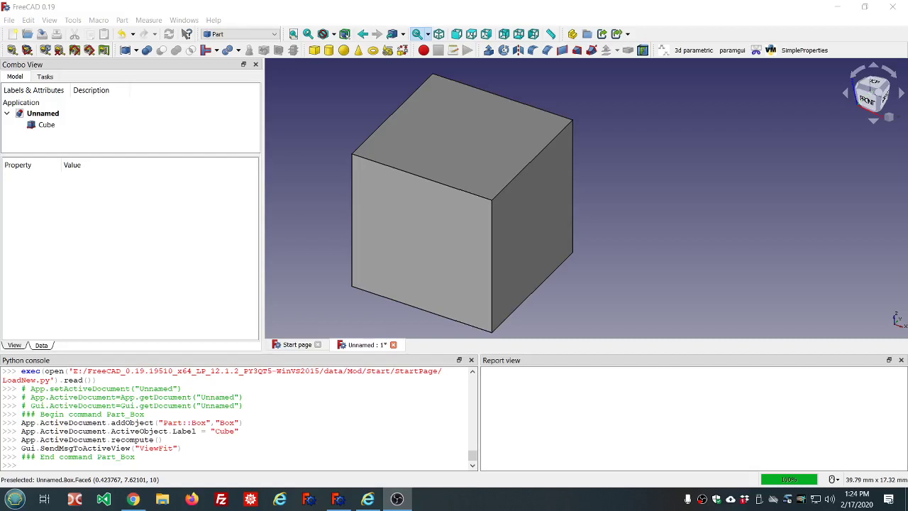
Check the FreeCAD version and build information under Help > About.
left_click(213, 20)
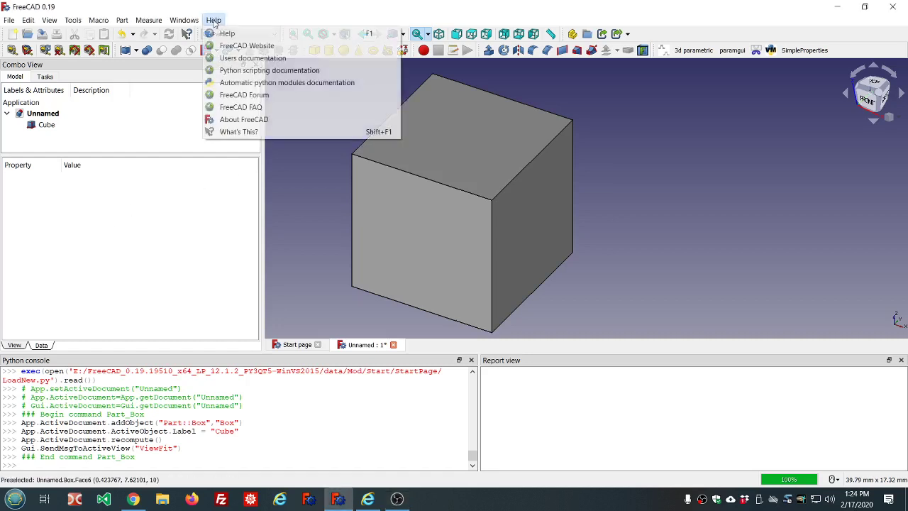
left_click(244, 120)
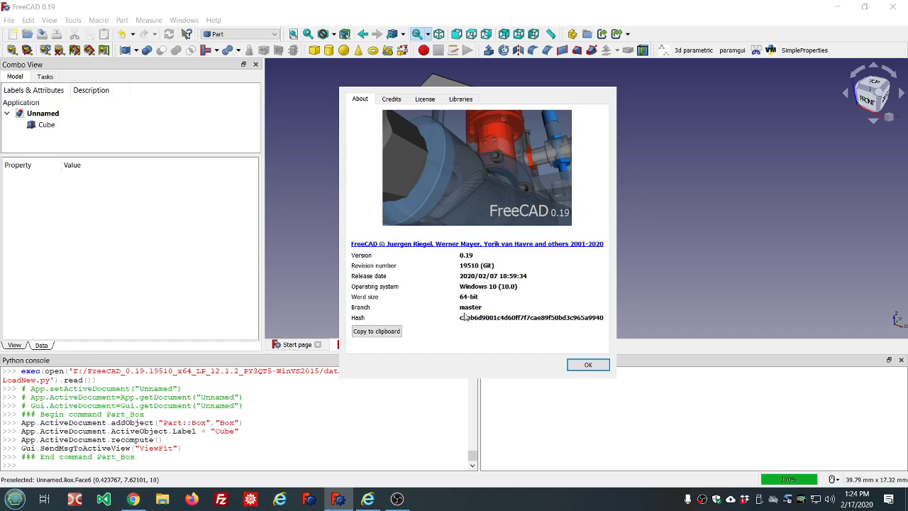
left_click(594, 367)
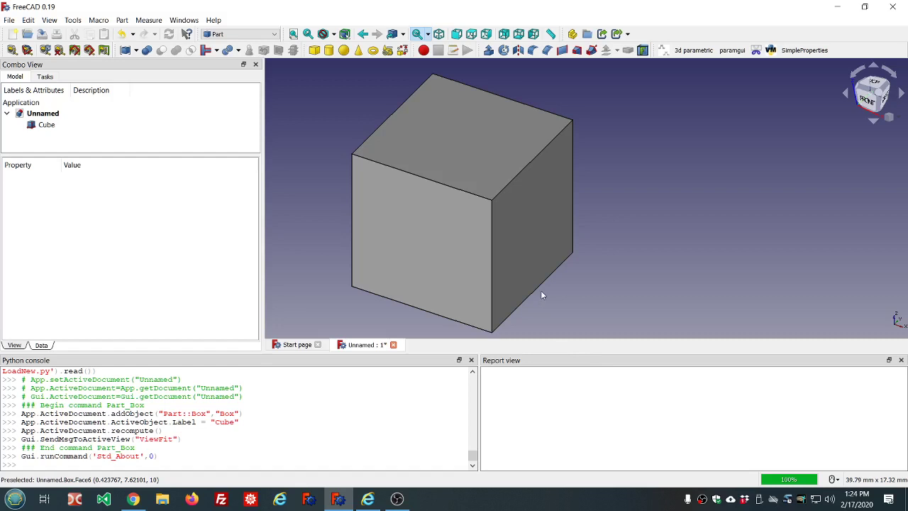
Select the Cube and try an interactive Transform drag along its X arrow.
scroll(540, 295, "down", 2)
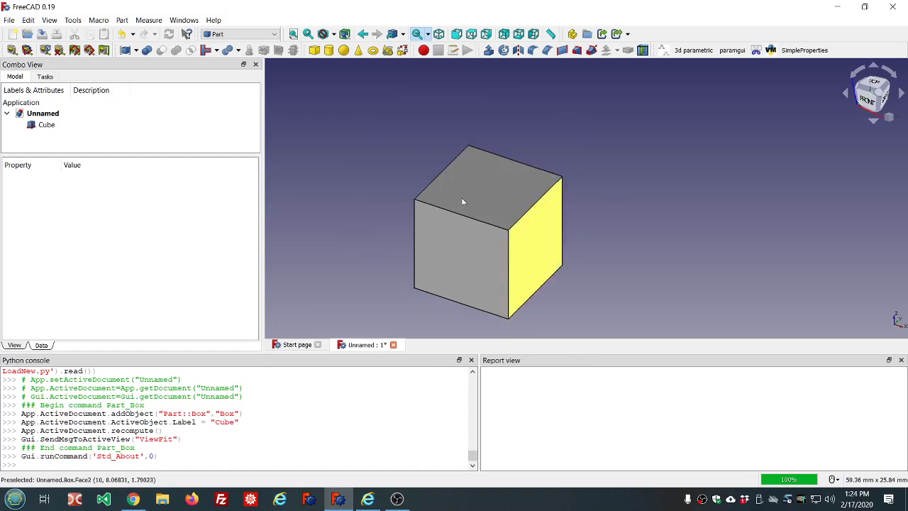
left_click(46, 127)
left_click(46, 127)
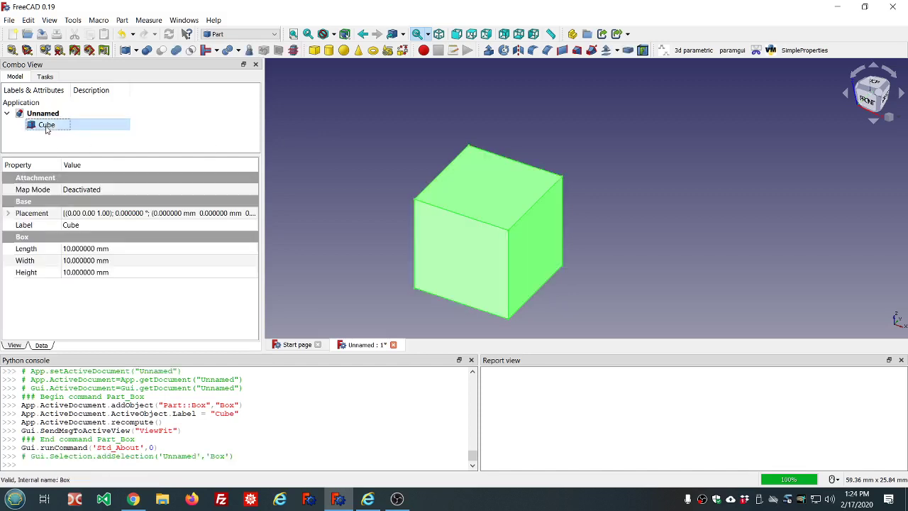
right_click(46, 128)
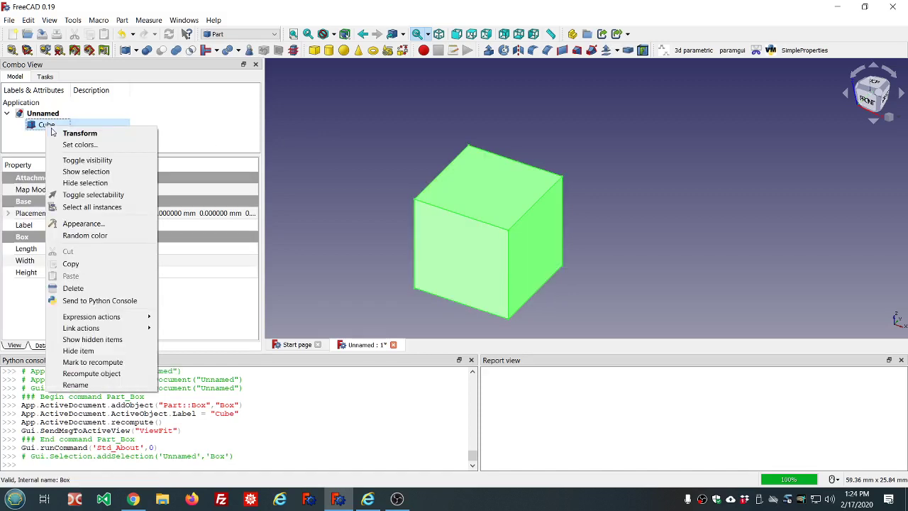
left_click(78, 134)
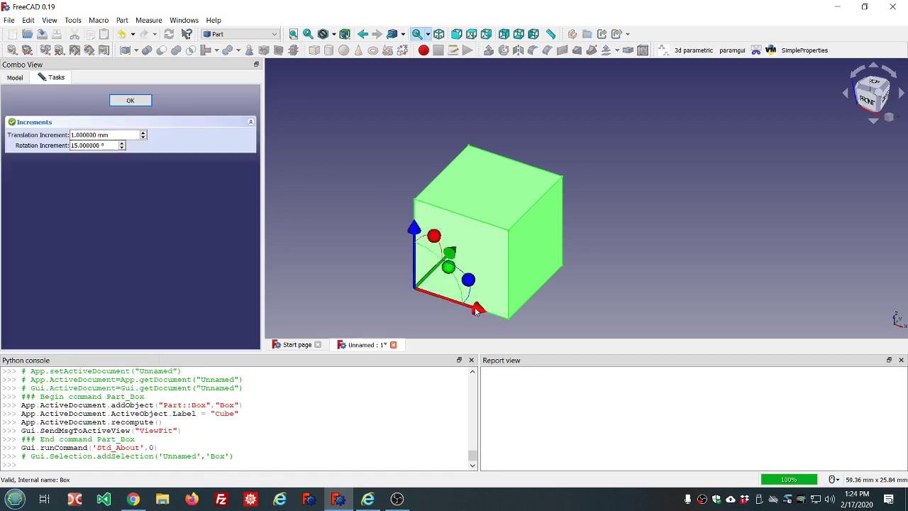
mouse_move(475, 310)
left_mouse_down()
mouse_move(568, 324)
mouse_move(438, 308)
mouse_move(497, 320)
mouse_move(457, 313)
mouse_move(470, 317)
left_mouse_up()
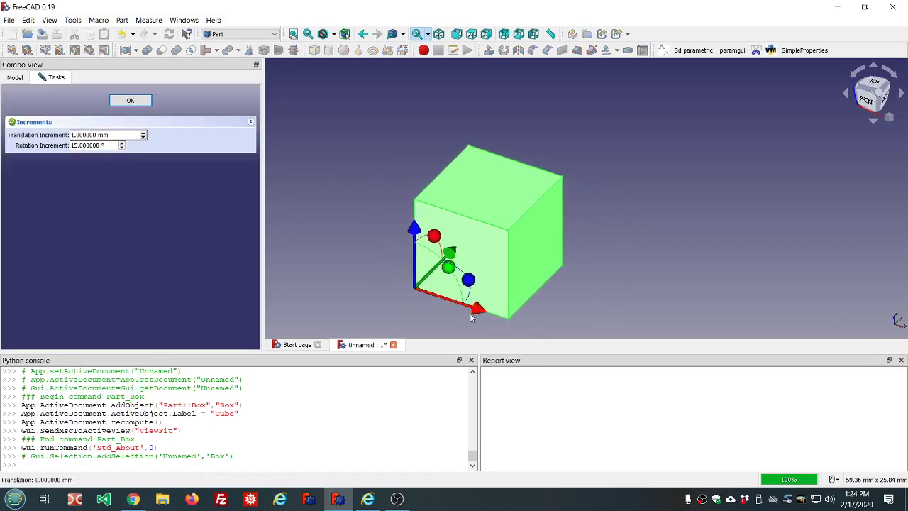
left_click(131, 100)
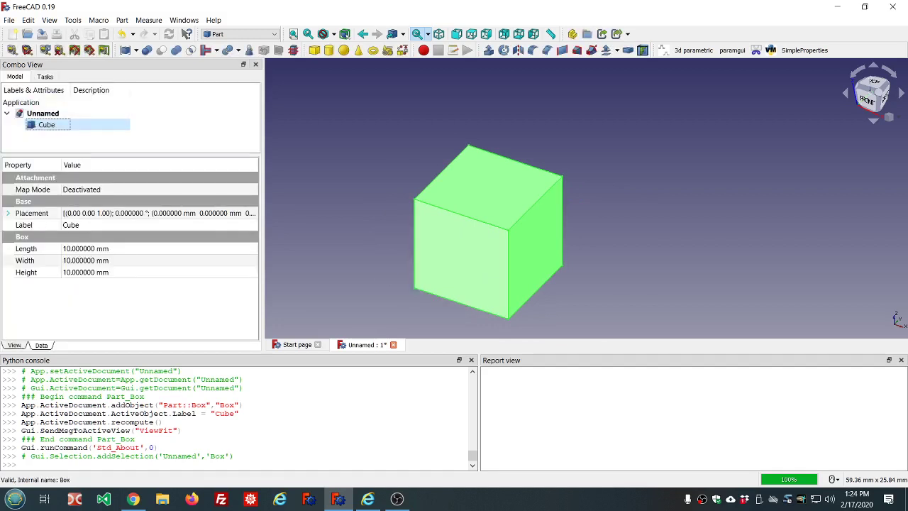
left_click(8, 213)
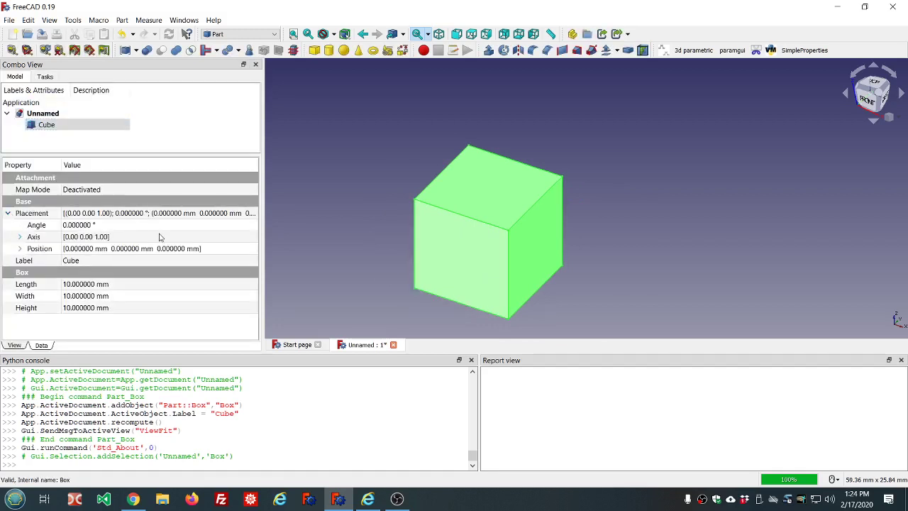
left_click(20, 248)
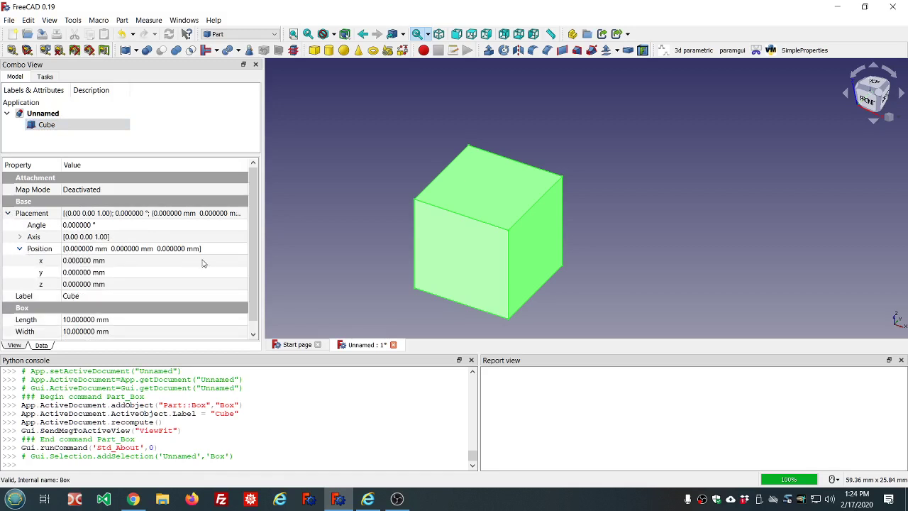
left_click(136, 261)
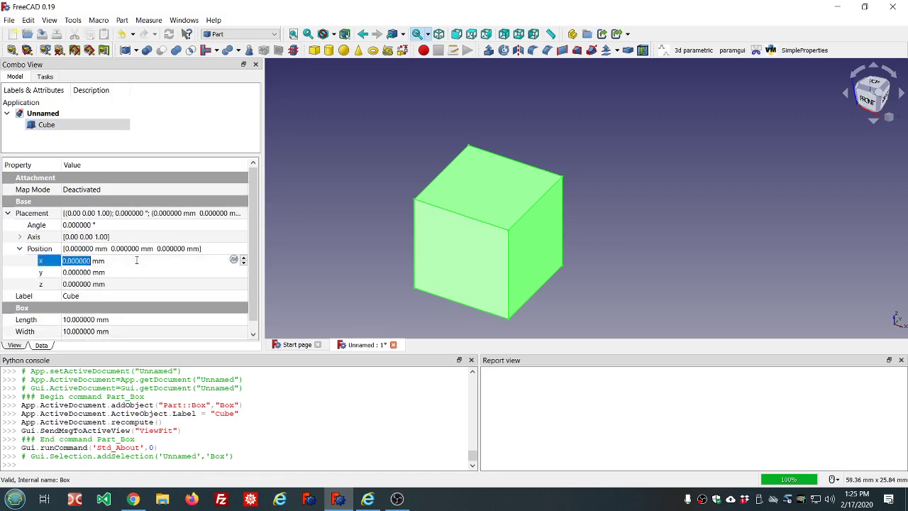
scroll(136, 260, "up", 5)
scroll(136, 261, "down", 5)
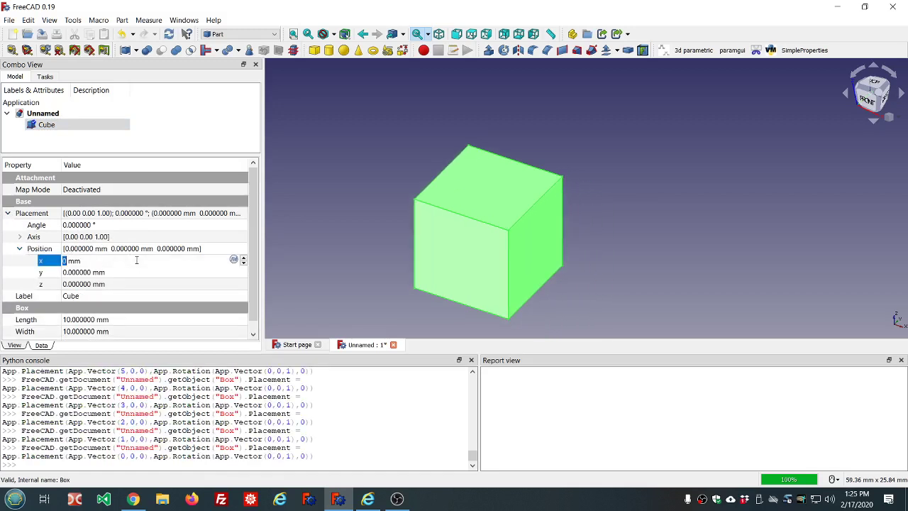
scroll(136, 260, "up", 2)
scroll(136, 260, "down", 2)
left_click(133, 272)
scroll(134, 272, "up", 5)
scroll(133, 272, "down", 4)
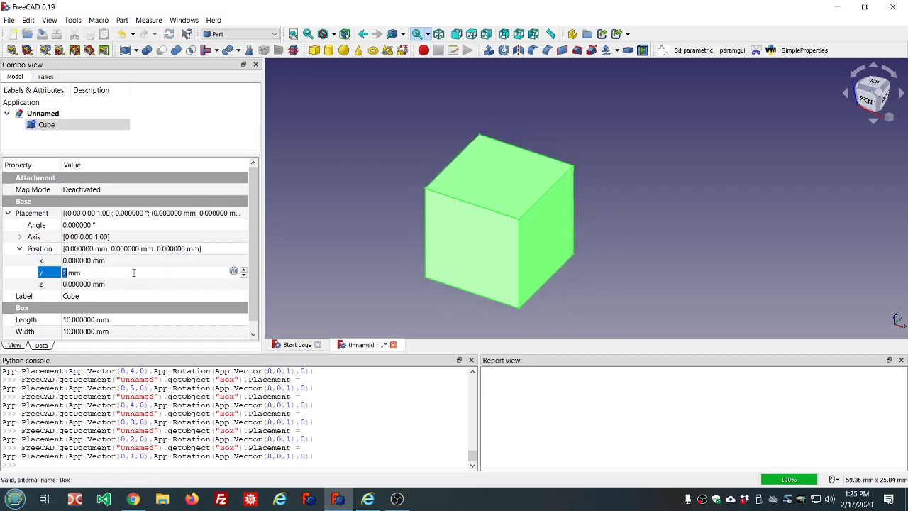
scroll(133, 273, "down", 1)
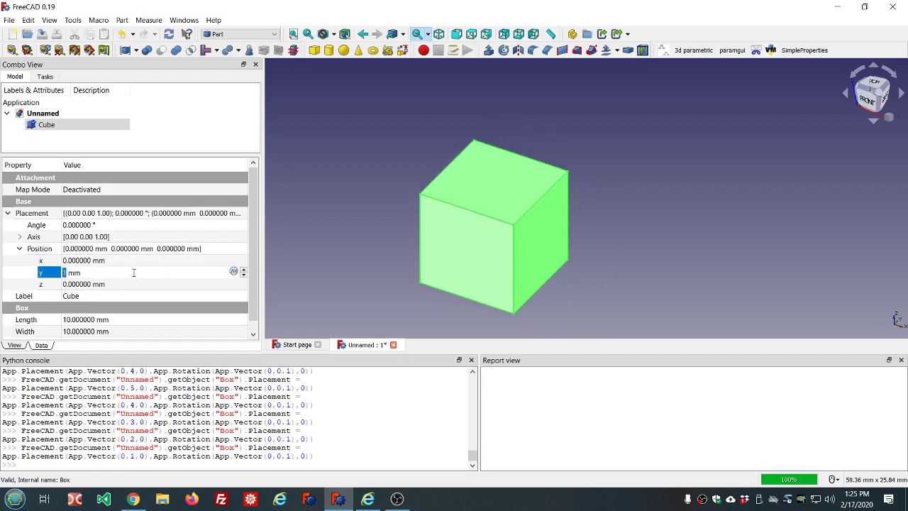
left_click(8, 214)
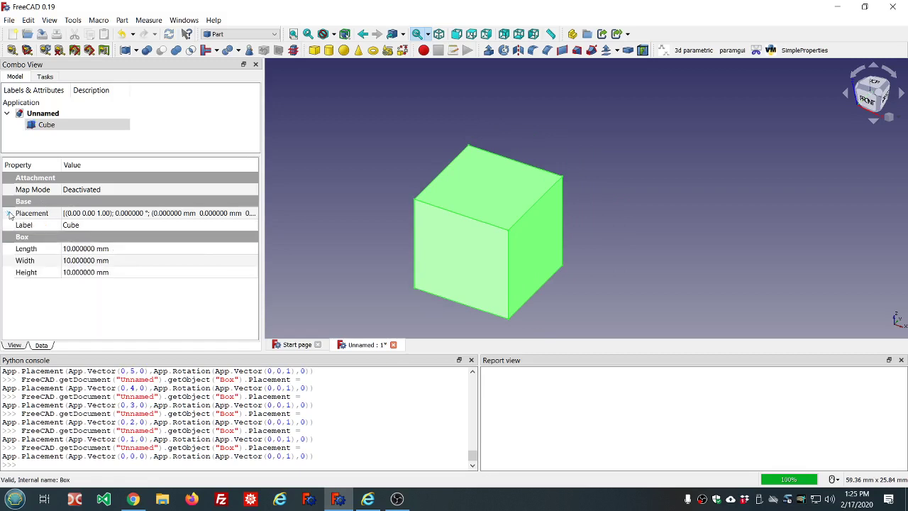
left_click(222, 214)
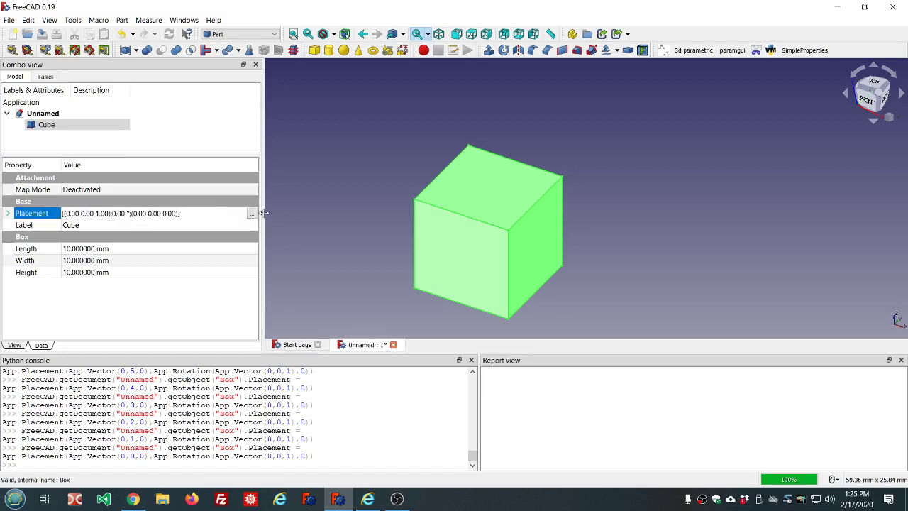
Open the Cube's Placement editor, then pick the cube's lower-left corner vertex.
left_click(252, 214)
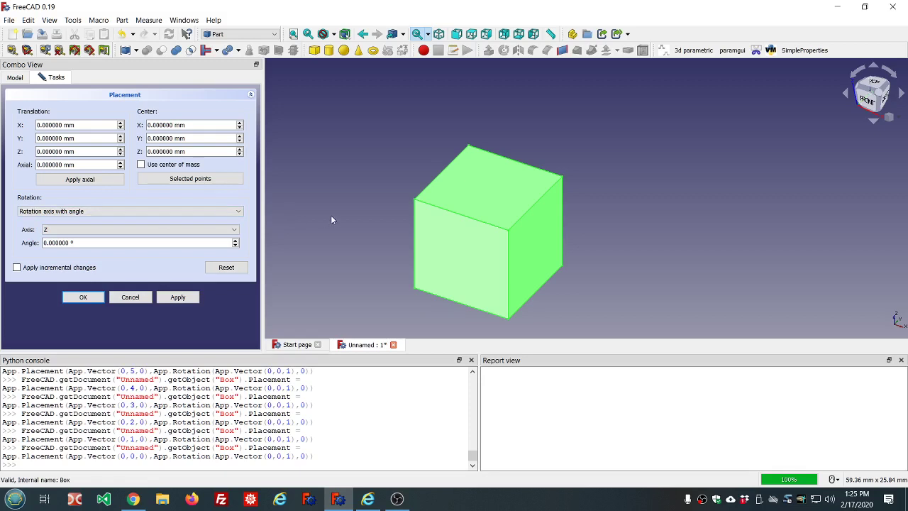
scroll(377, 219, "down", 2)
scroll(425, 284, "up", 2)
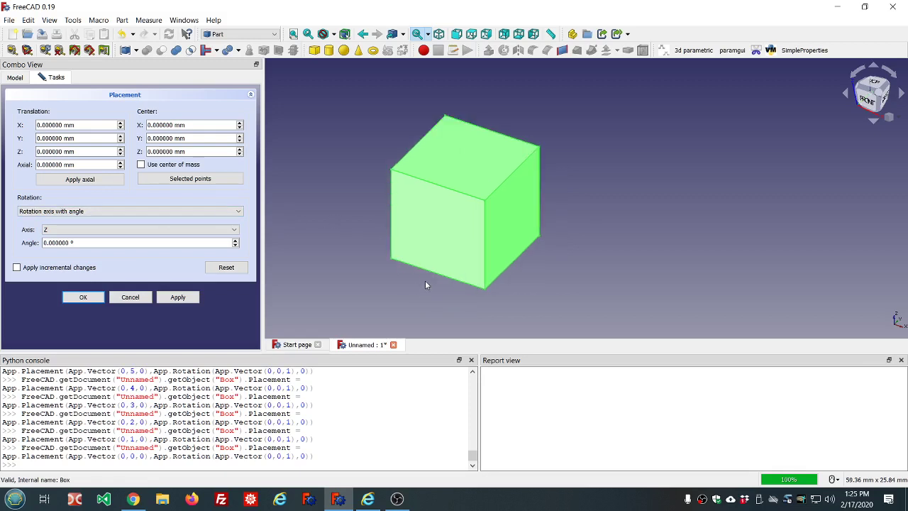
left_click(348, 254)
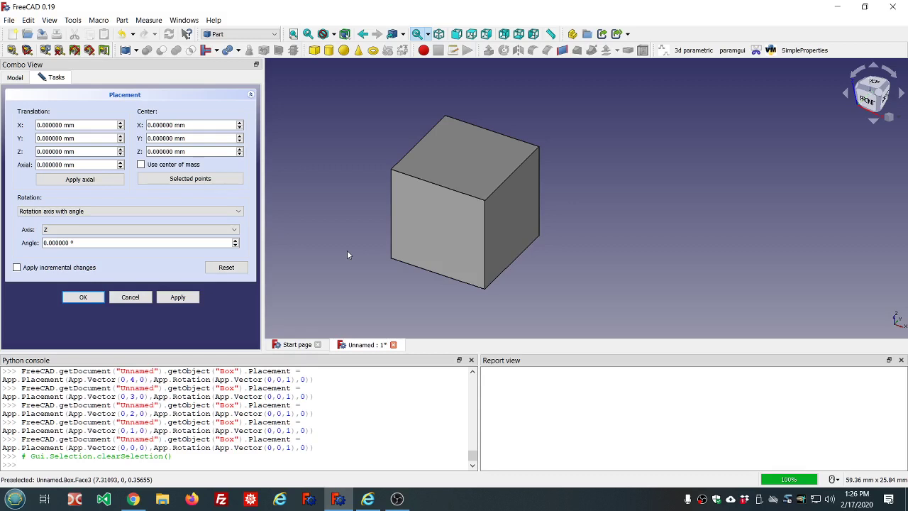
left_click(392, 259)
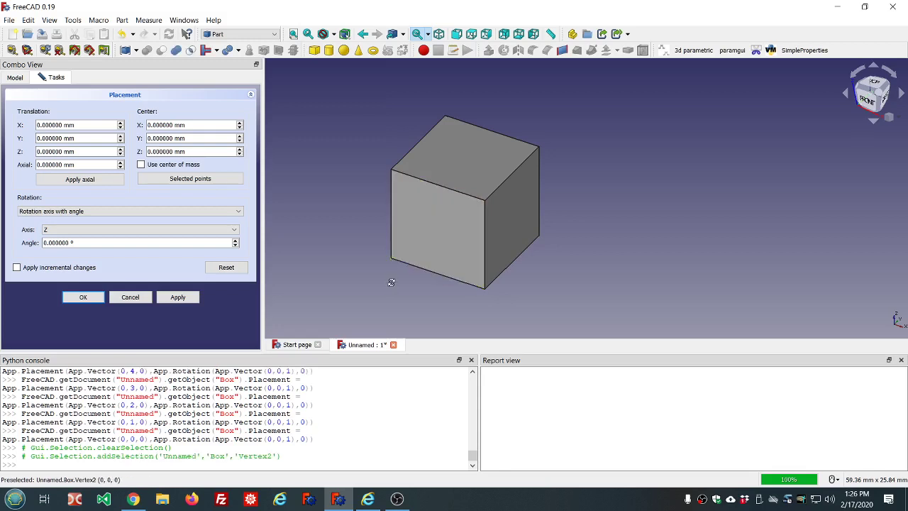
middle_click_drag(390, 286, 420, 272)
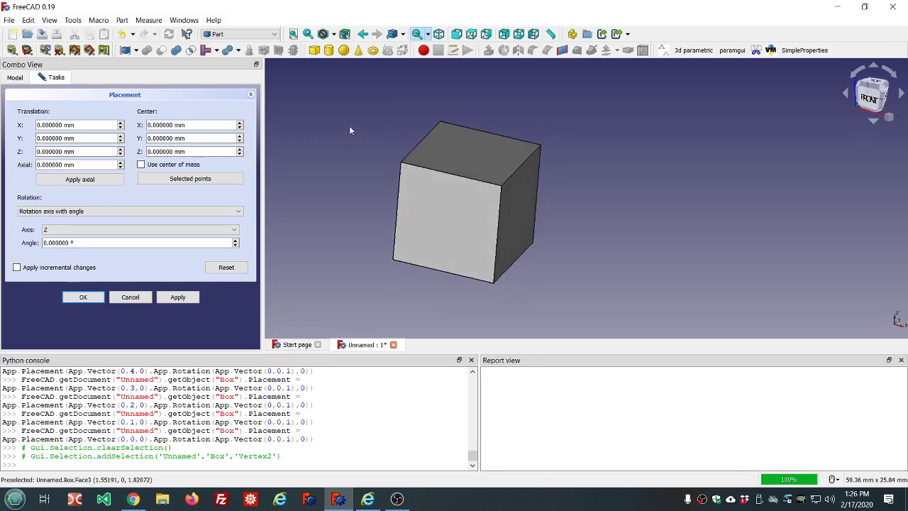
Show the axis cross in the 3D view and orbit to nearly face the cube's front.
left_click(47, 20)
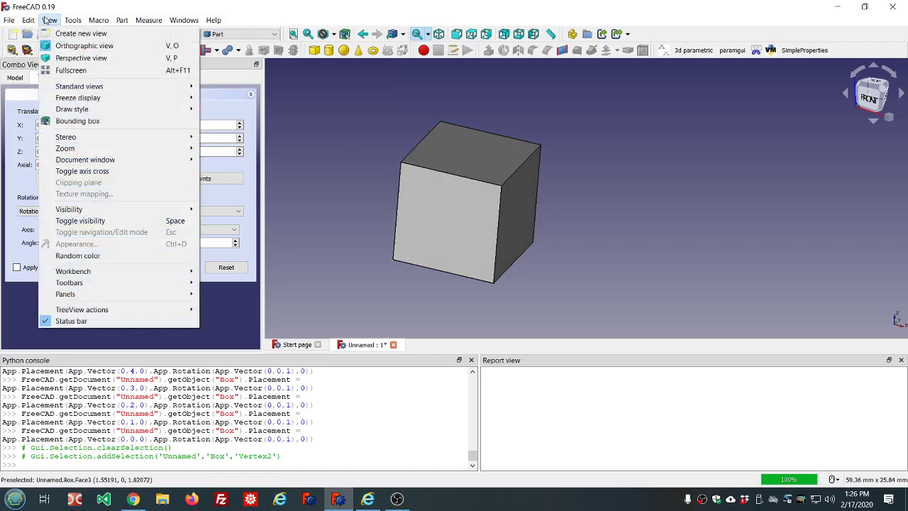
left_click(85, 173)
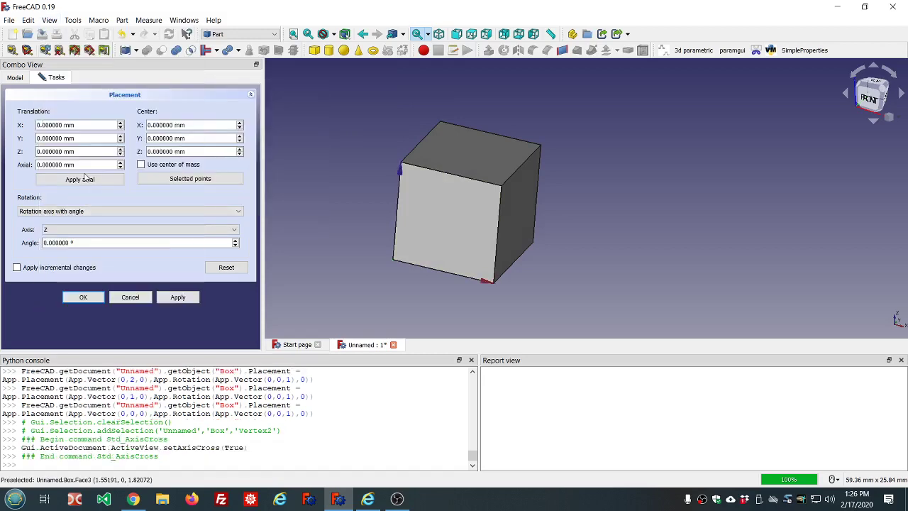
middle_click_drag(370, 275, 468, 244)
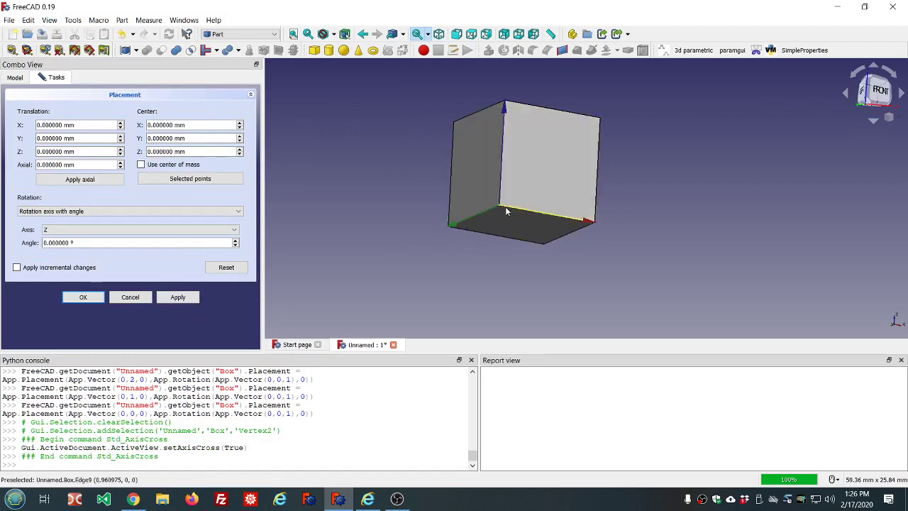
middle_click_drag(649, 191, 636, 216)
middle_click_drag(675, 170, 659, 161)
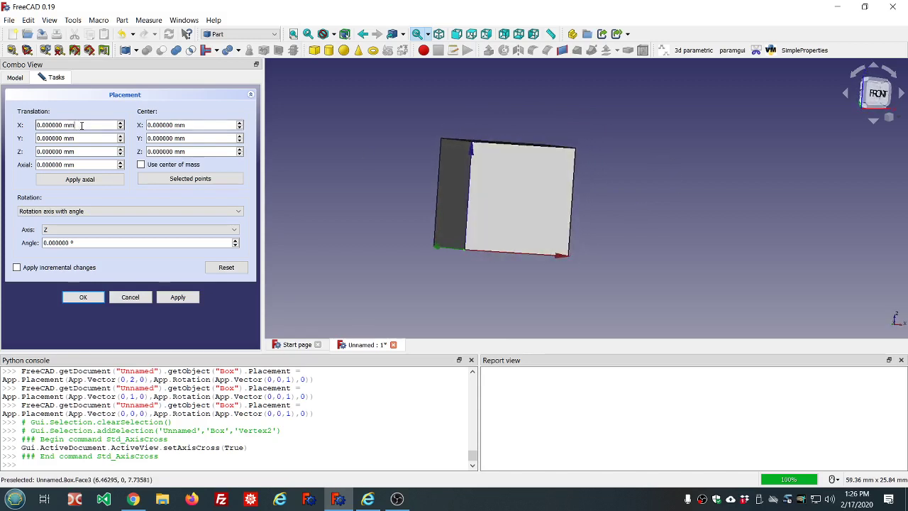
Scroll the Placement Translation X value back down to 0 mm.
scroll(81, 125, "up", 5)
scroll(79, 125, "down", 4)
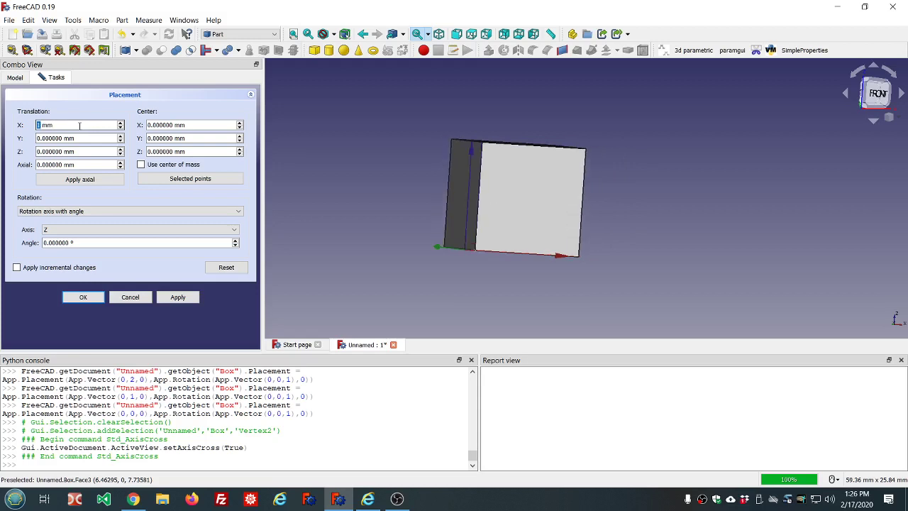
scroll(79, 126, "up", 5)
scroll(80, 126, "down", 4)
scroll(79, 126, "up", 1)
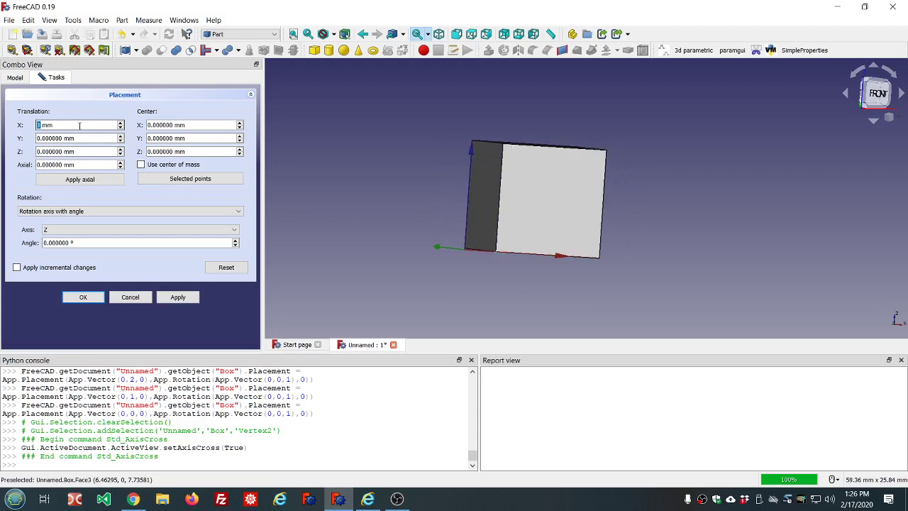
scroll(79, 126, "up", 4)
scroll(79, 125, "down", 3)
scroll(80, 126, "up", 2)
scroll(80, 125, "down", 5)
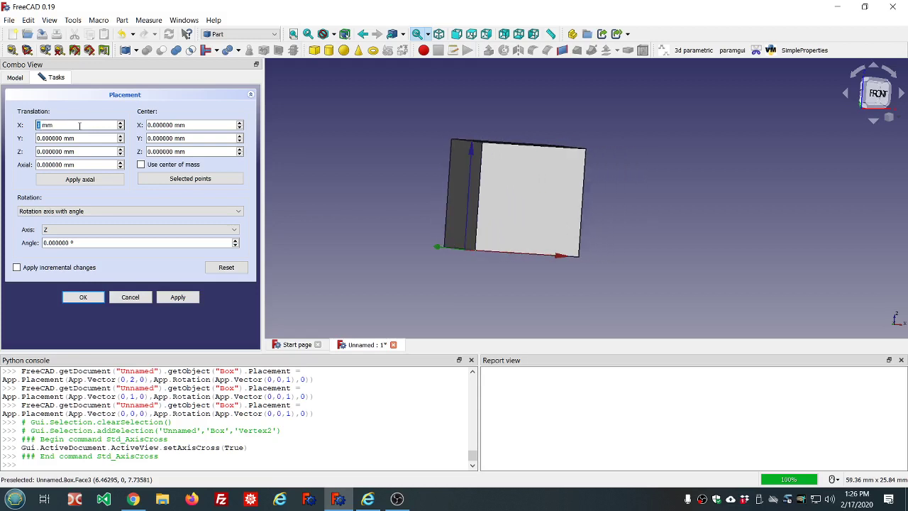
scroll(79, 125, "down", 1)
scroll(79, 126, "up", 6)
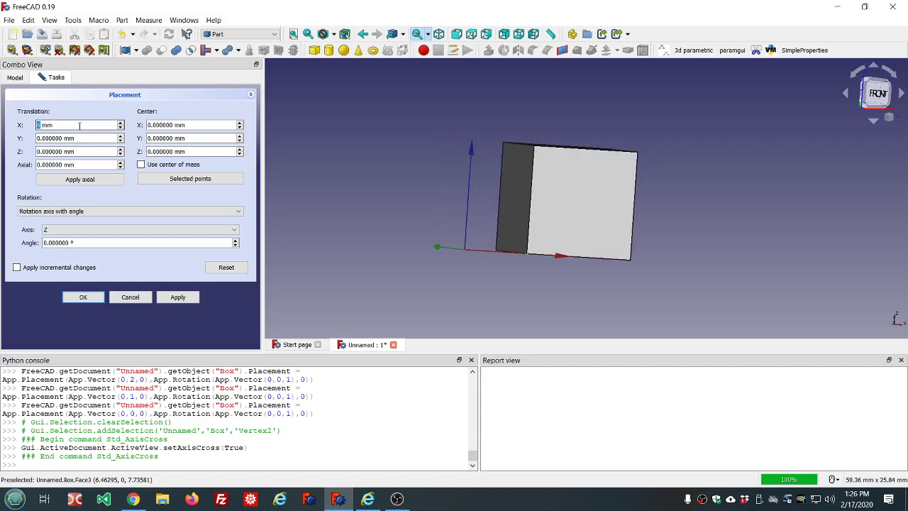
scroll(79, 126, "down", 1)
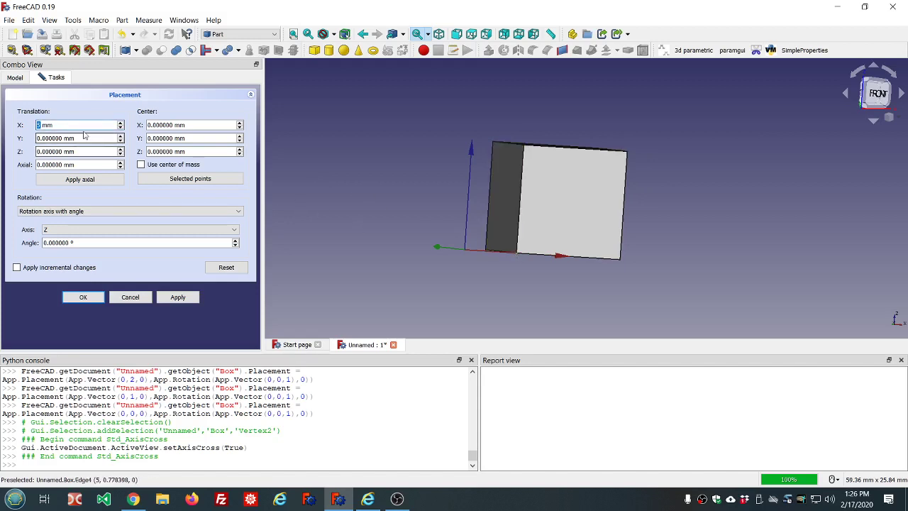
scroll(83, 126, "down", 4)
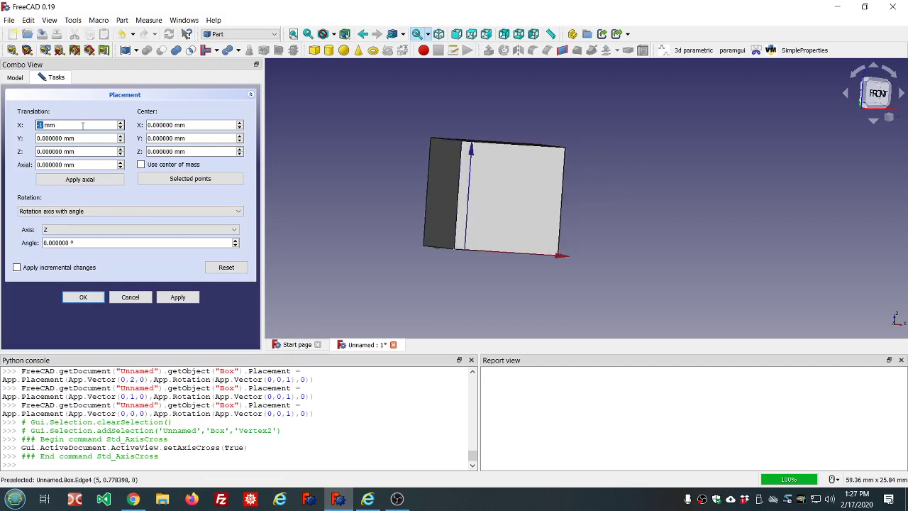
scroll(83, 126, "down", 1)
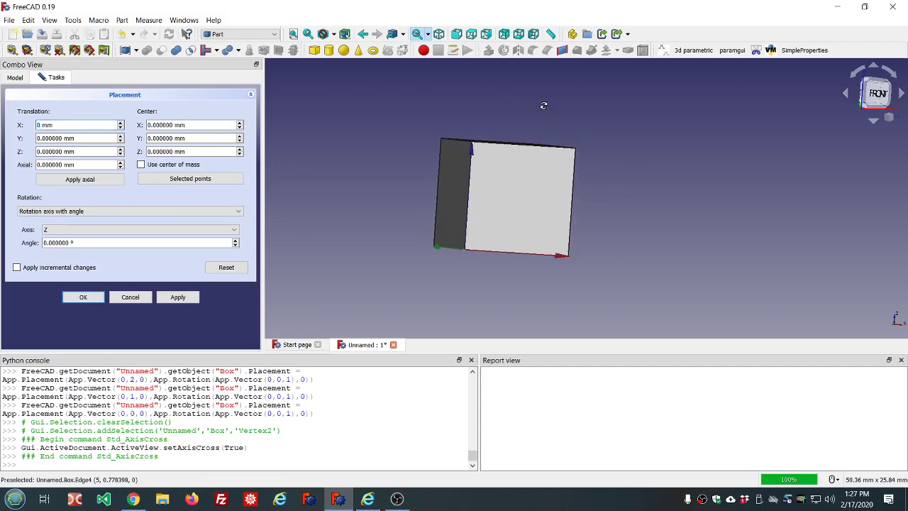
Orbit and zoom the 3D view to inspect the cube at the origin.
middle_click_drag(544, 101, 525, 116)
scroll(539, 213, "down", 2)
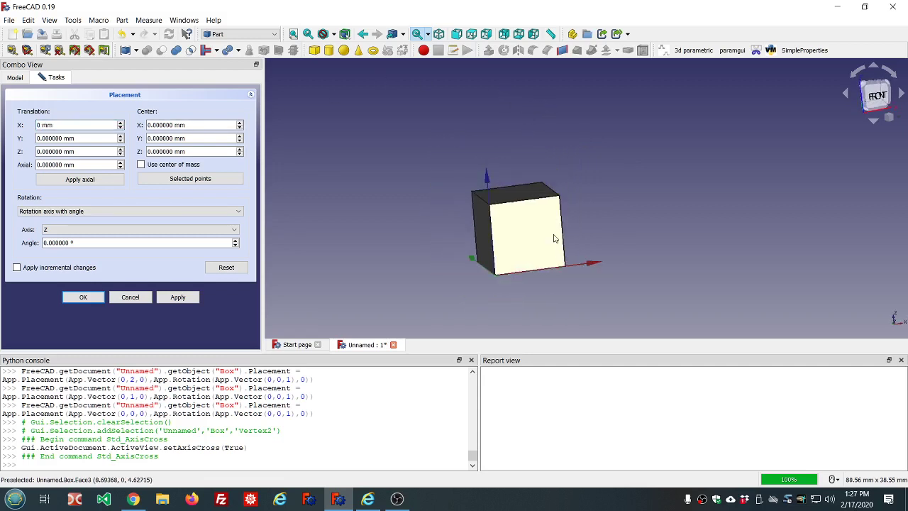
scroll(566, 312, "up", 4)
scroll(556, 311, "down", 2)
scroll(657, 169, "up", 2)
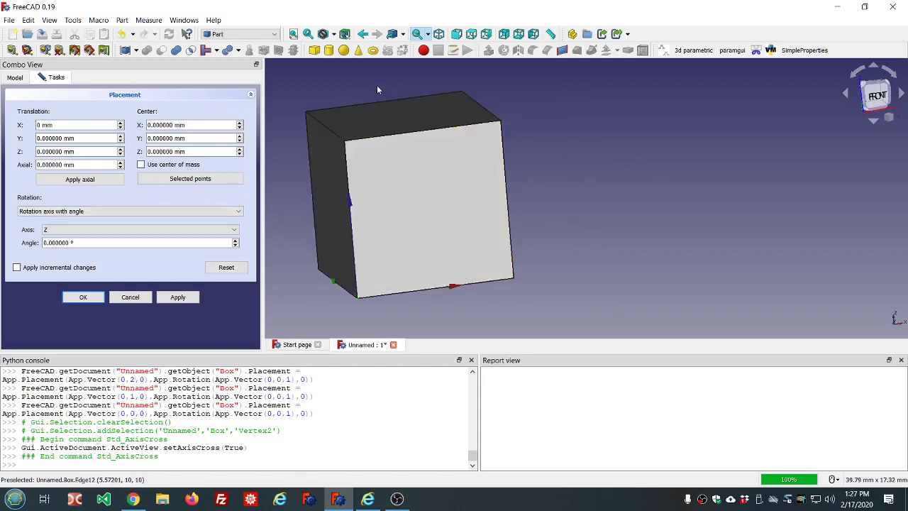
middle_click_drag(377, 86, 394, 88)
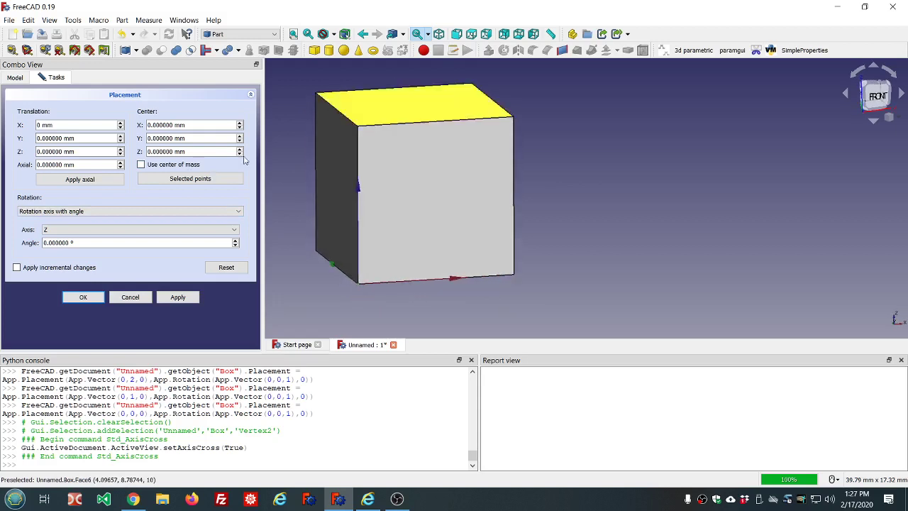
left_click(237, 234)
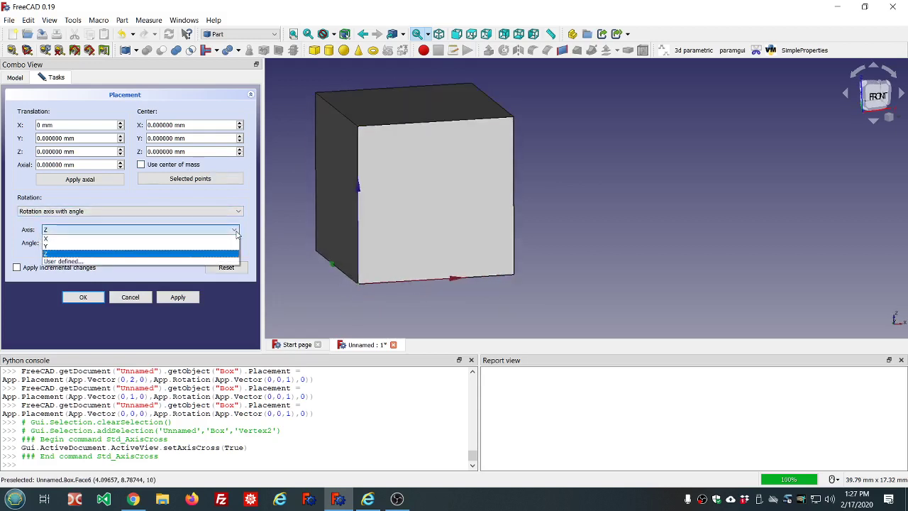
left_click(117, 263)
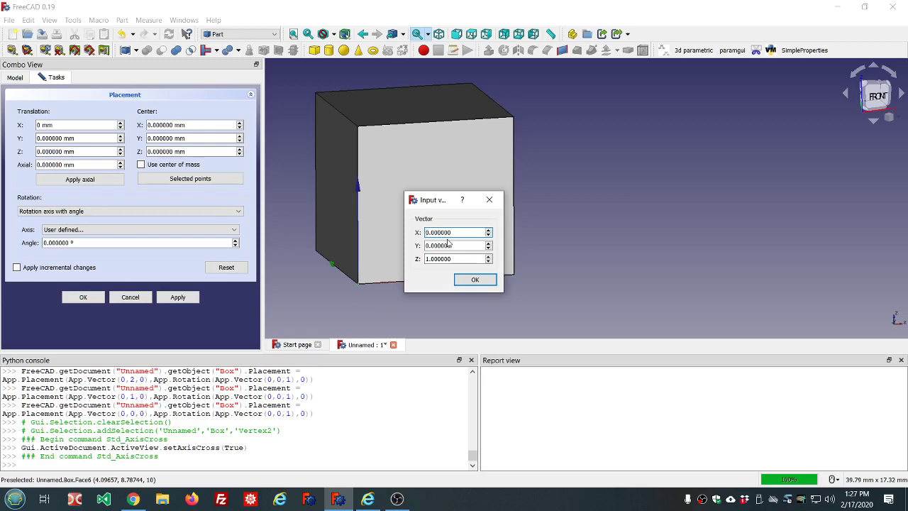
left_click(473, 280)
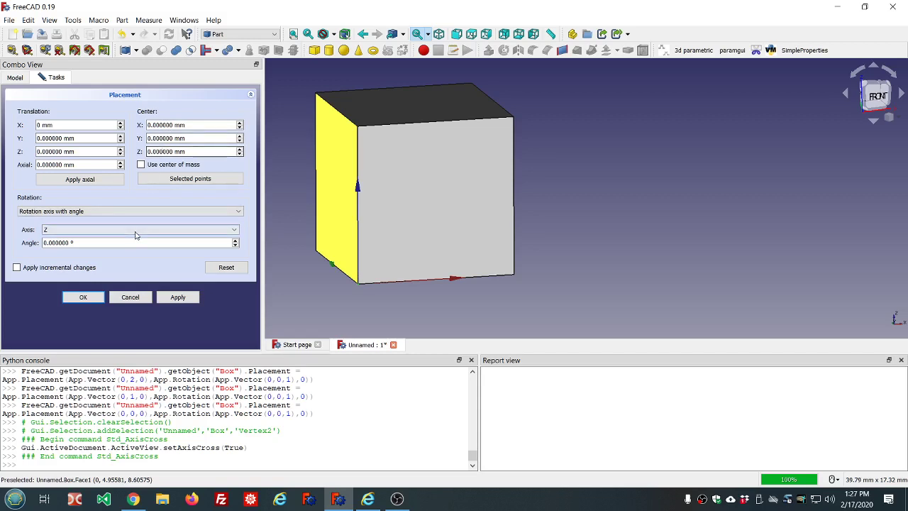
left_click(233, 232)
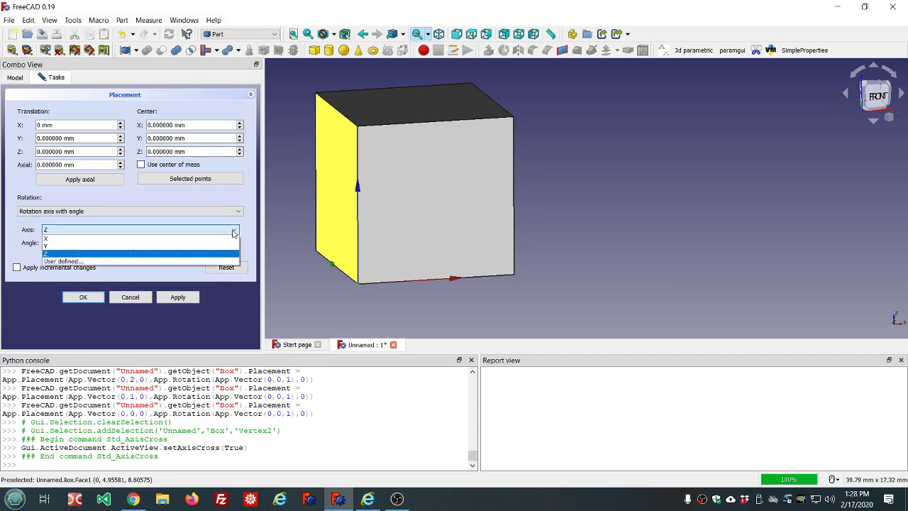
left_click(190, 261)
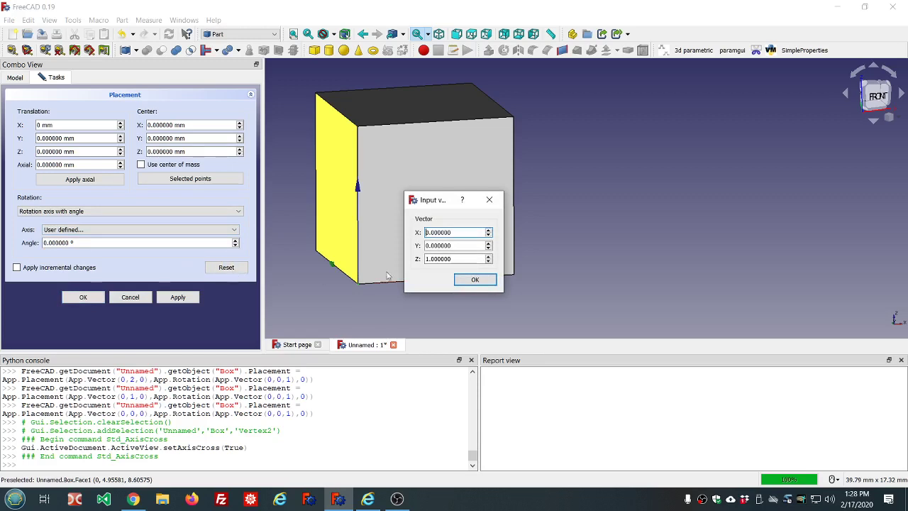
left_click(475, 280)
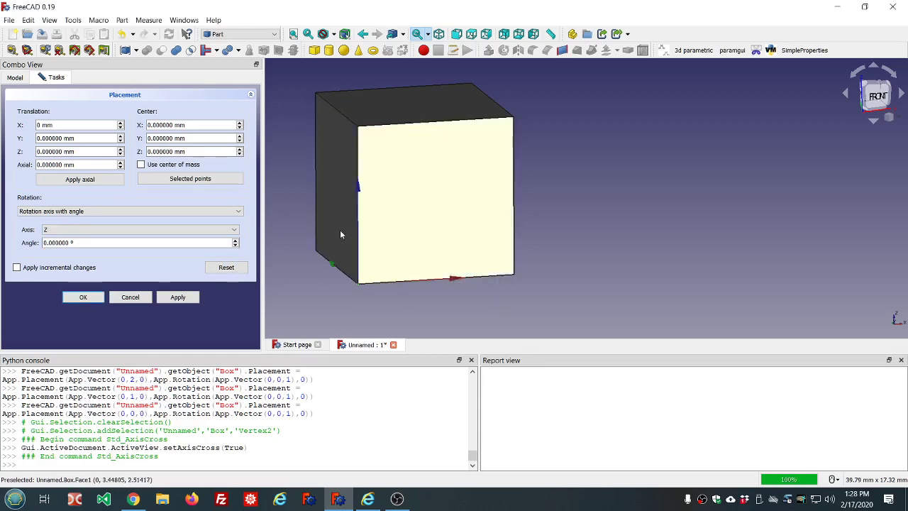
scroll(477, 200, "down", 2)
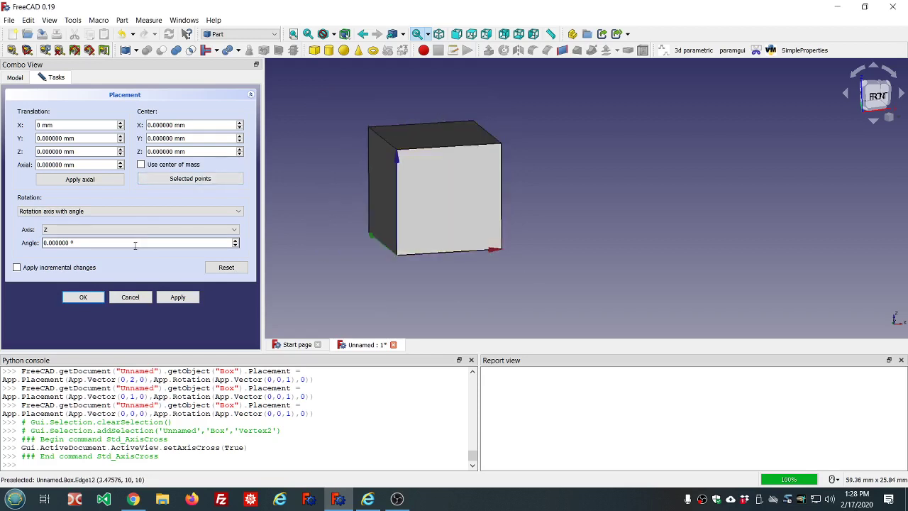
scroll(139, 242, "down", 15)
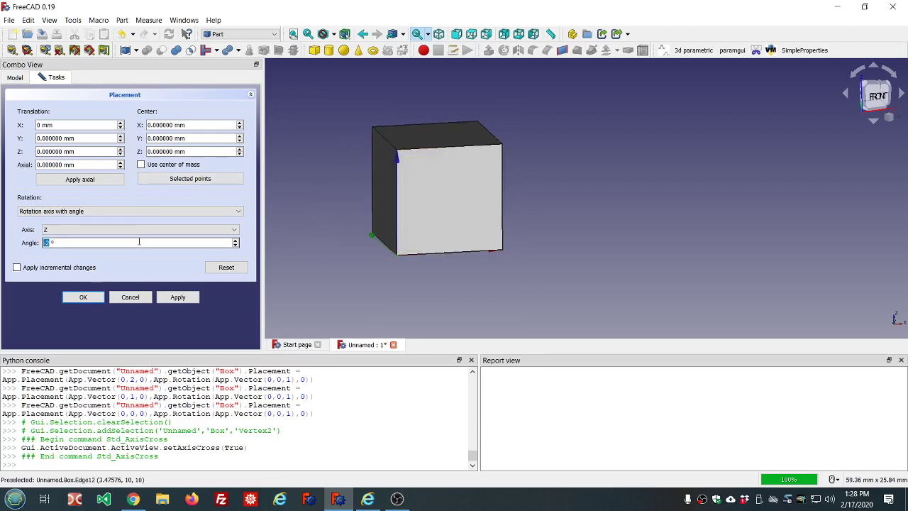
scroll(139, 242, "up", 12)
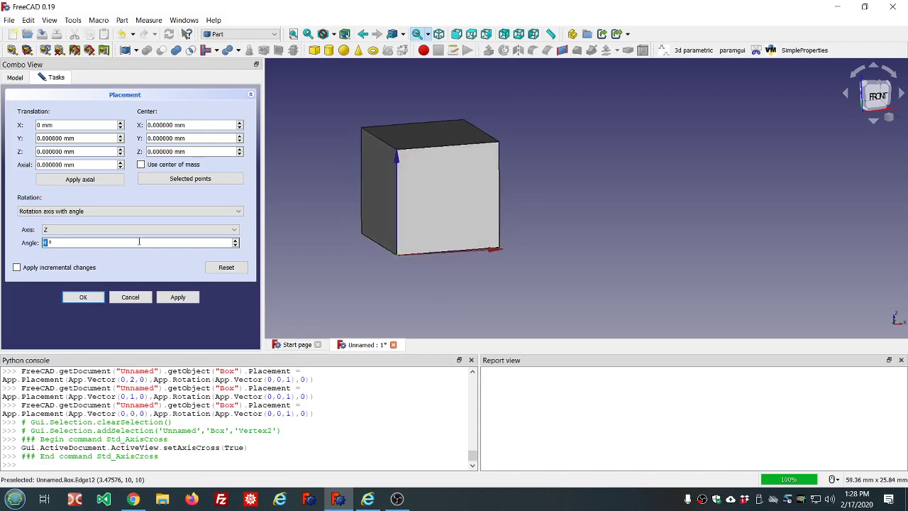
middle_click_drag(594, 99, 590, 127)
scroll(534, 143, "down", 1)
scroll(532, 239, "up", 1)
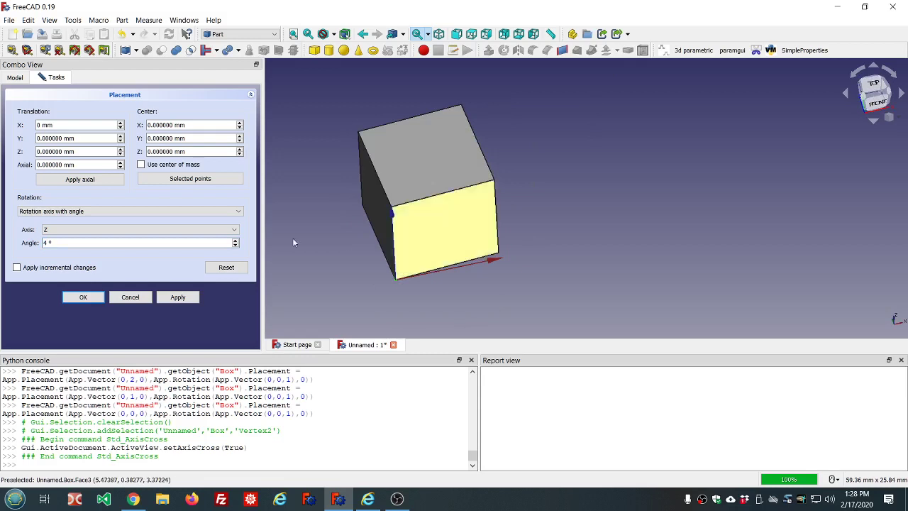
scroll(142, 242, "down", 3)
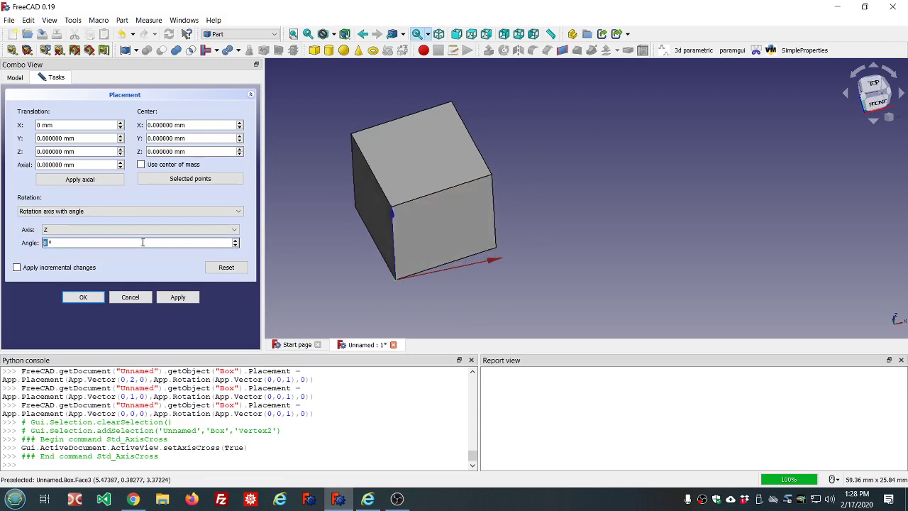
scroll(143, 242, "down", 1)
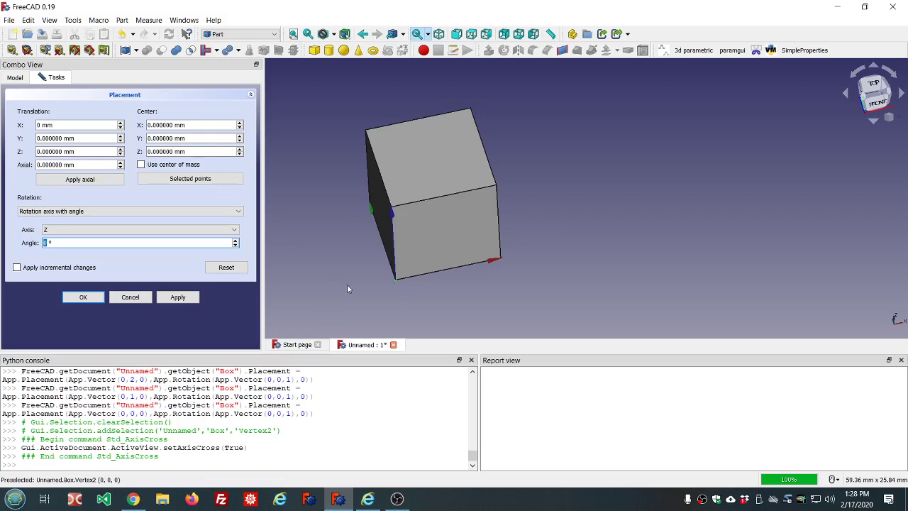
left_click(394, 298)
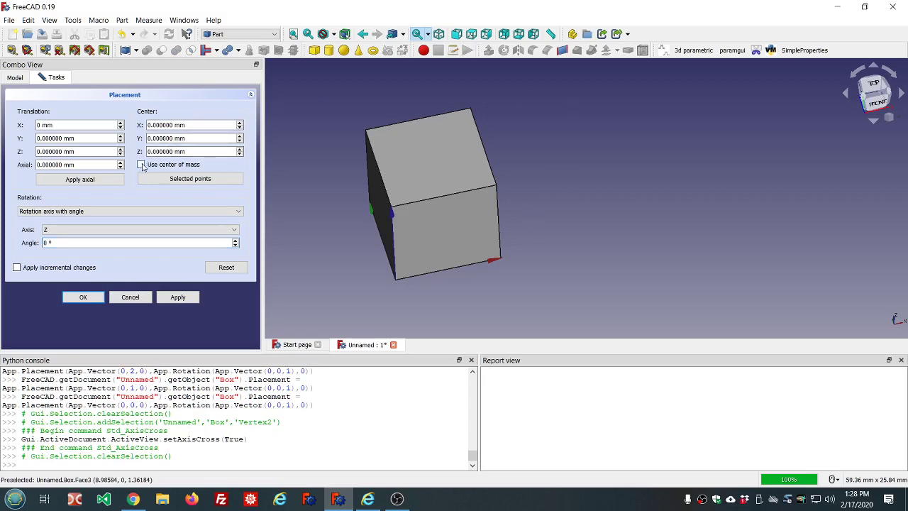
left_click(142, 165)
left_click(116, 243)
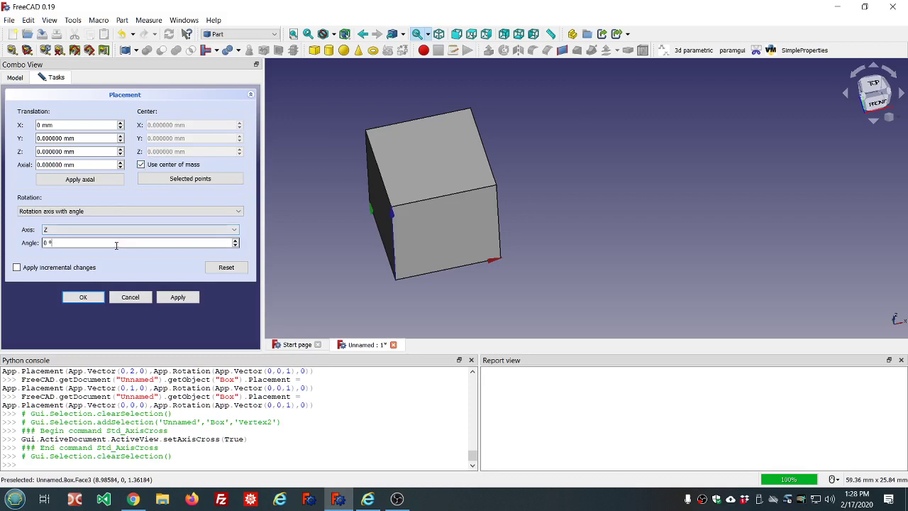
left_click(405, 173)
type("9")
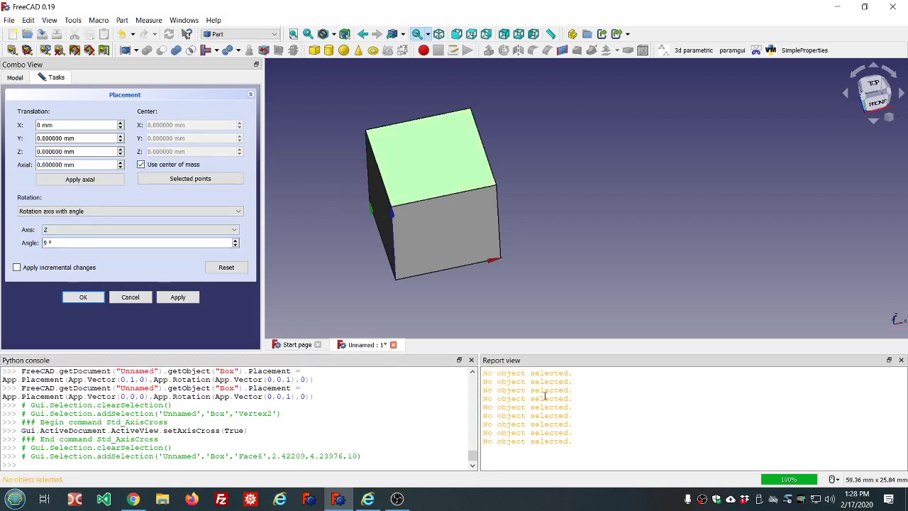
right_click(545, 398)
left_click(571, 446)
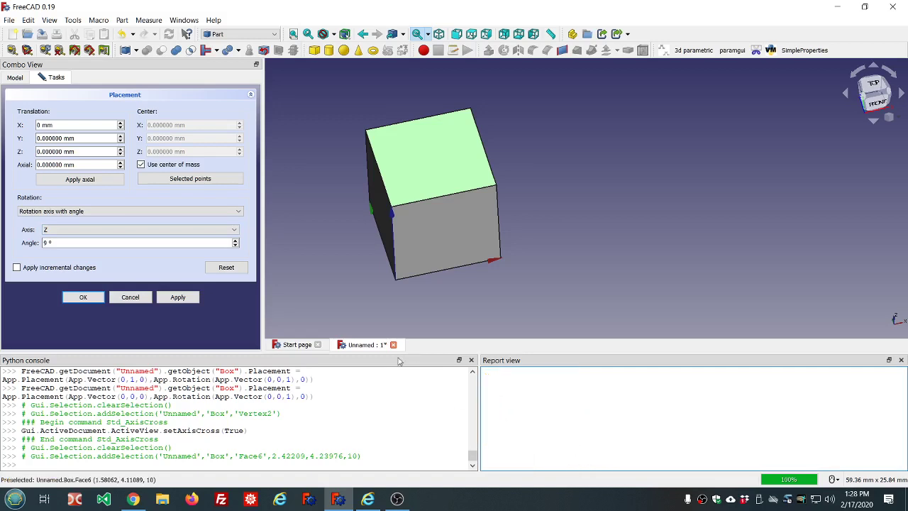
left_click(137, 243)
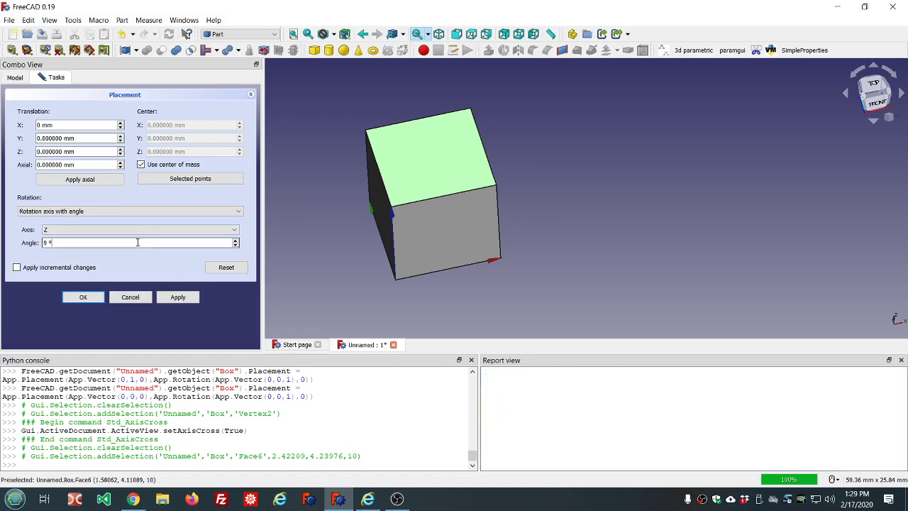
scroll(137, 243, "up", 6)
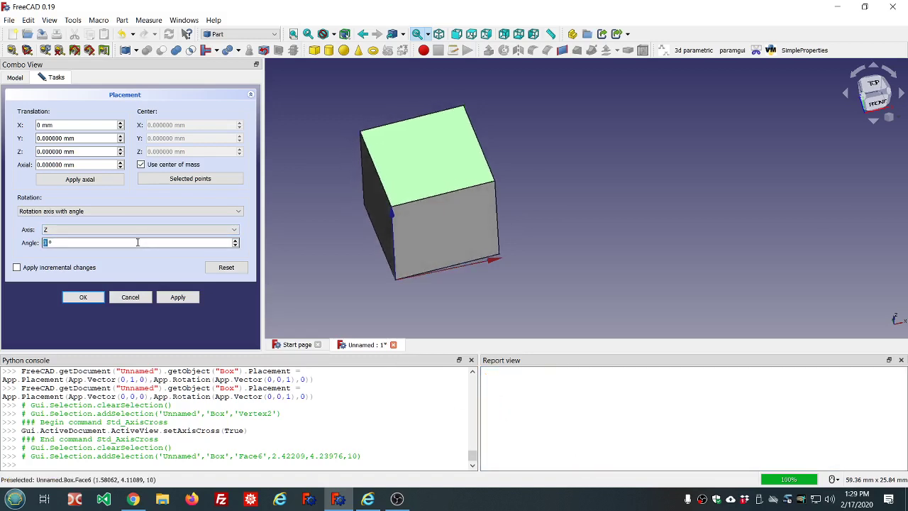
scroll(137, 243, "up", 5)
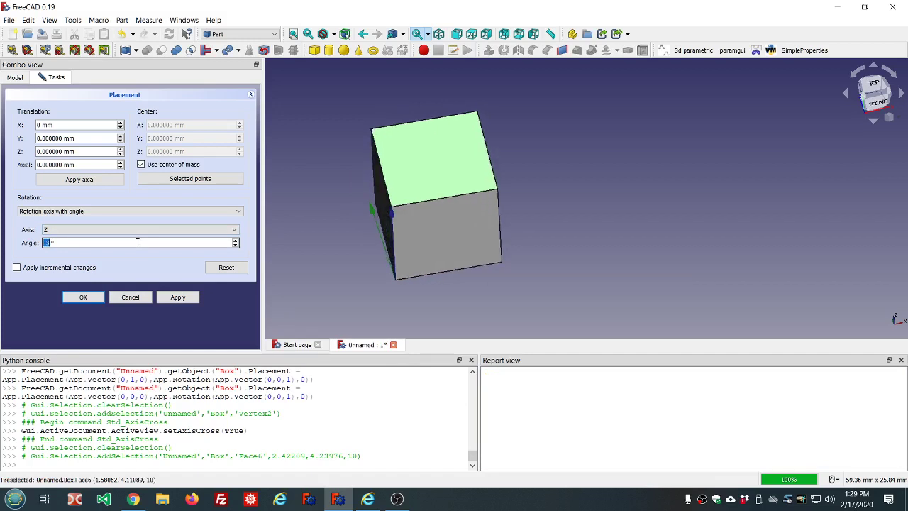
scroll(137, 243, "up", 1)
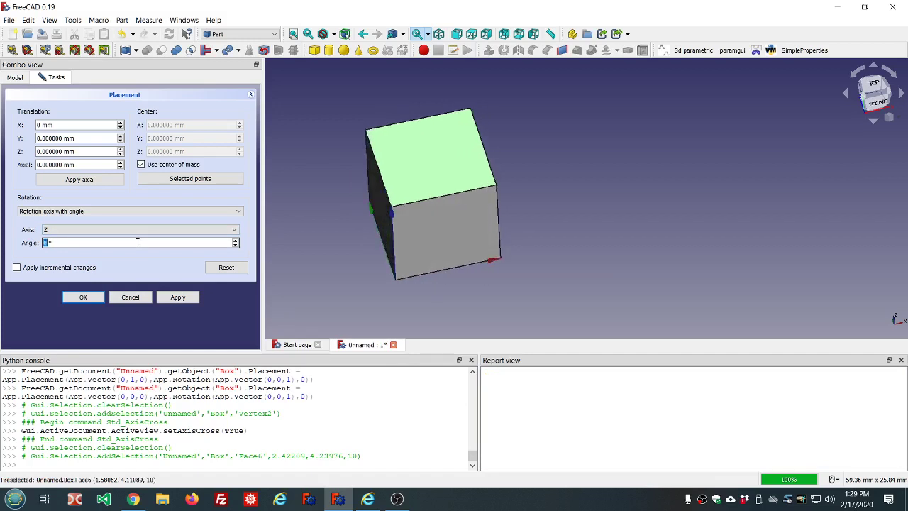
left_click(141, 165)
left_click(141, 164)
scroll(115, 244, "down", 20)
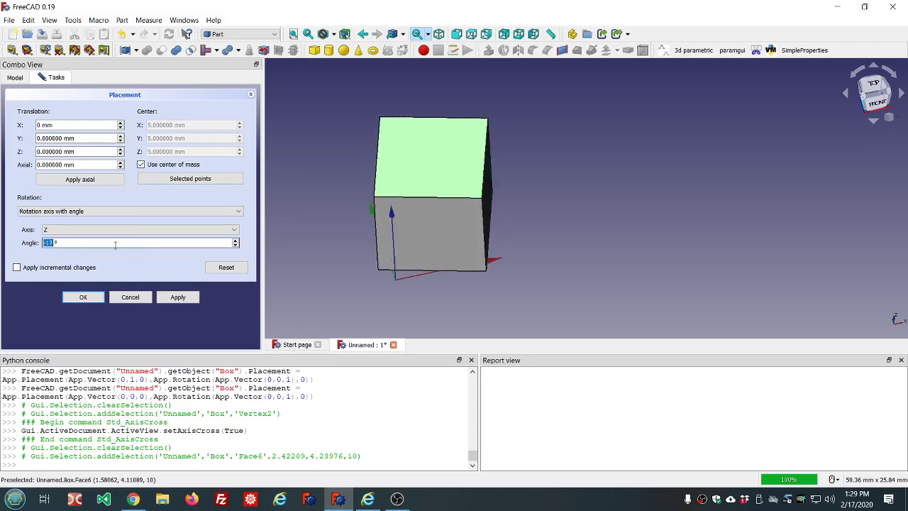
scroll(115, 244, "down", 1)
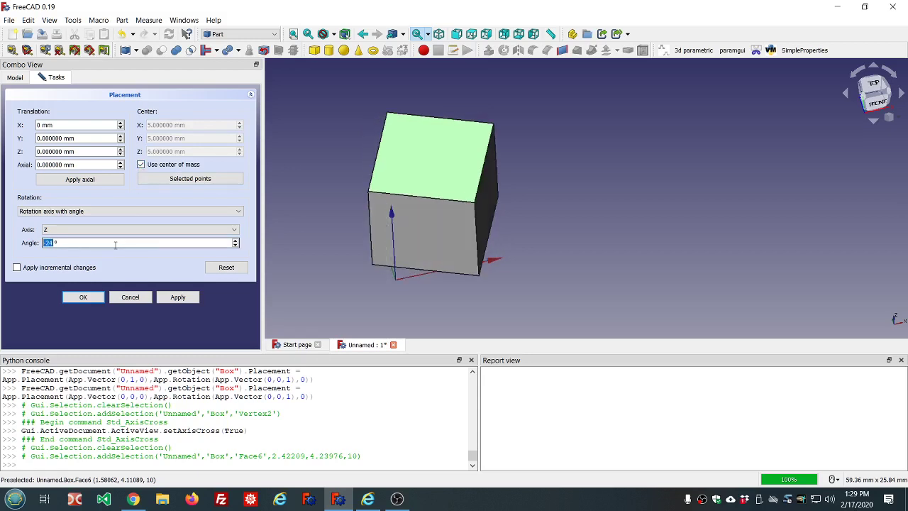
scroll(115, 244, "up", 10)
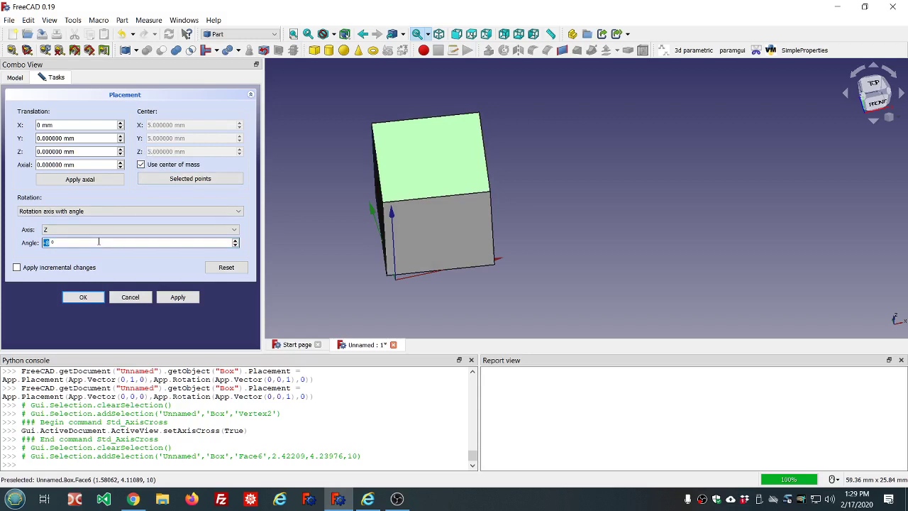
scroll(98, 242, "up", 2)
scroll(99, 242, "up", 10)
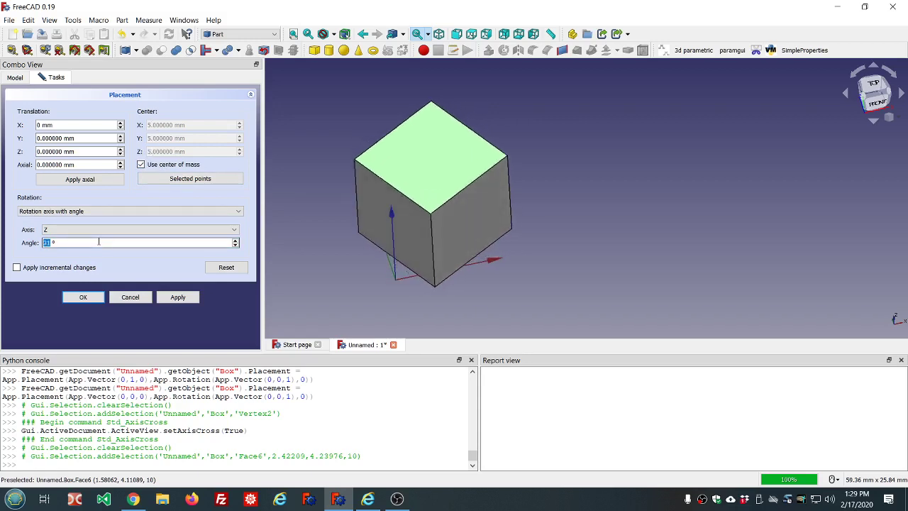
scroll(98, 242, "up", 10)
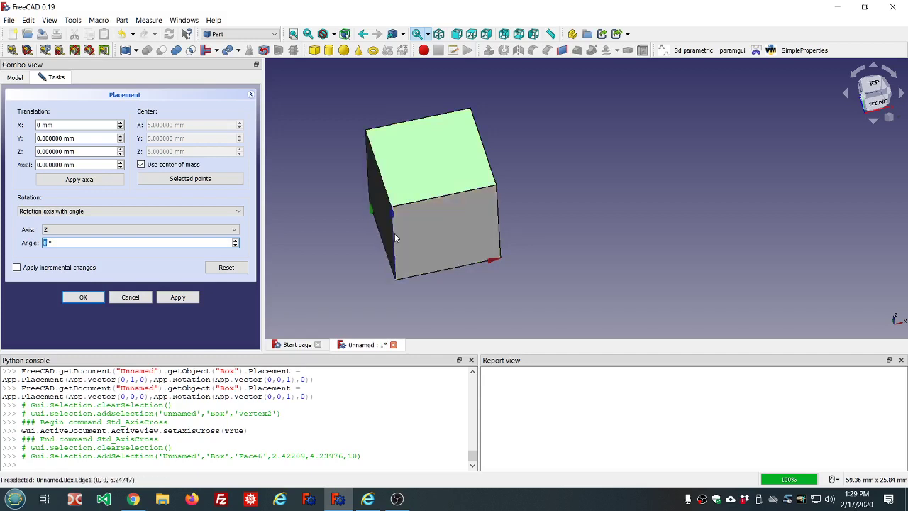
Preview rotating the cube about the X axis by scrolling the Angle value.
left_click(234, 230)
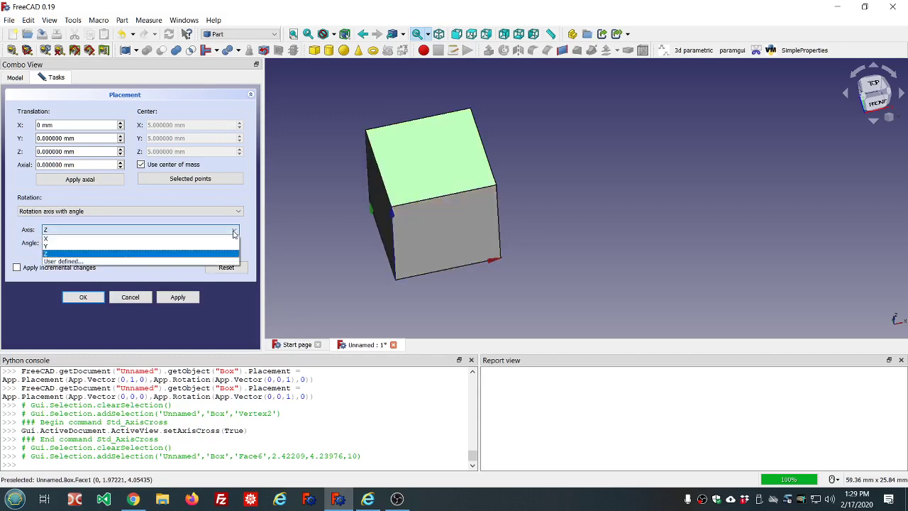
left_click(179, 239)
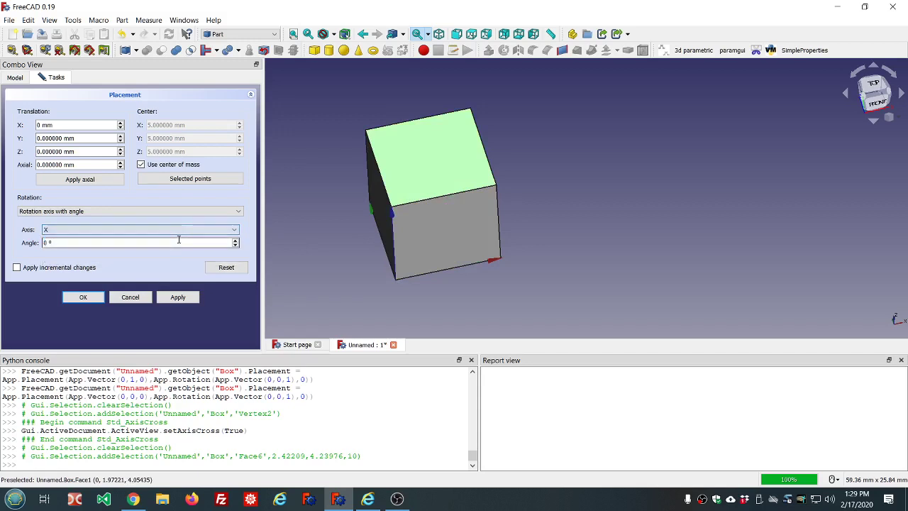
scroll(148, 245, "up", 15)
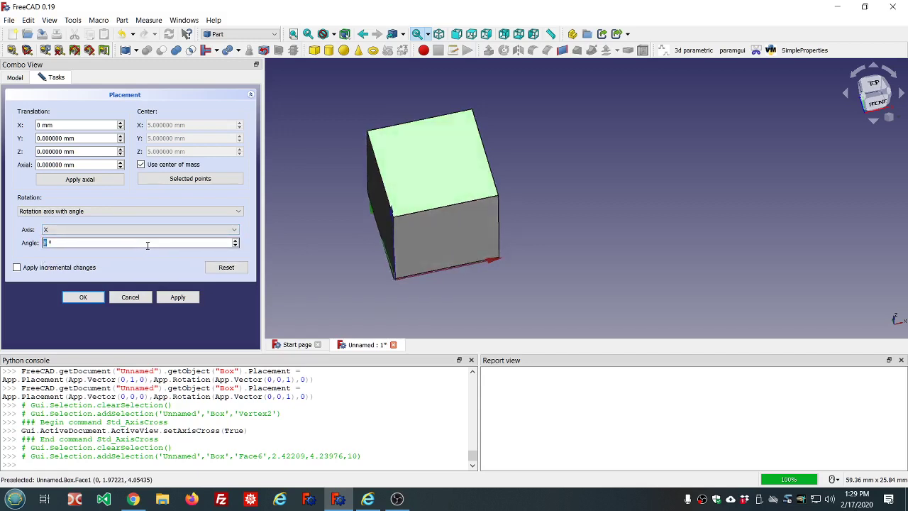
scroll(148, 245, "up", 13)
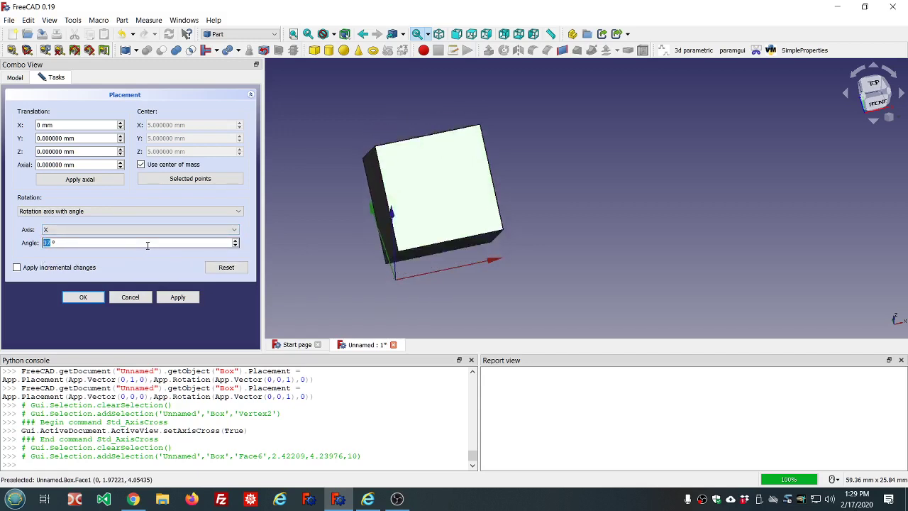
scroll(147, 246, "down", 20)
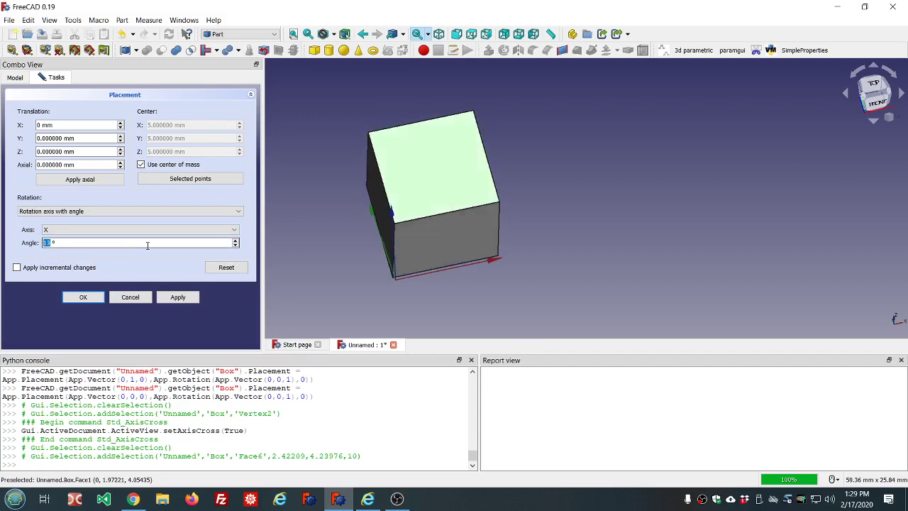
scroll(147, 245, "down", 6)
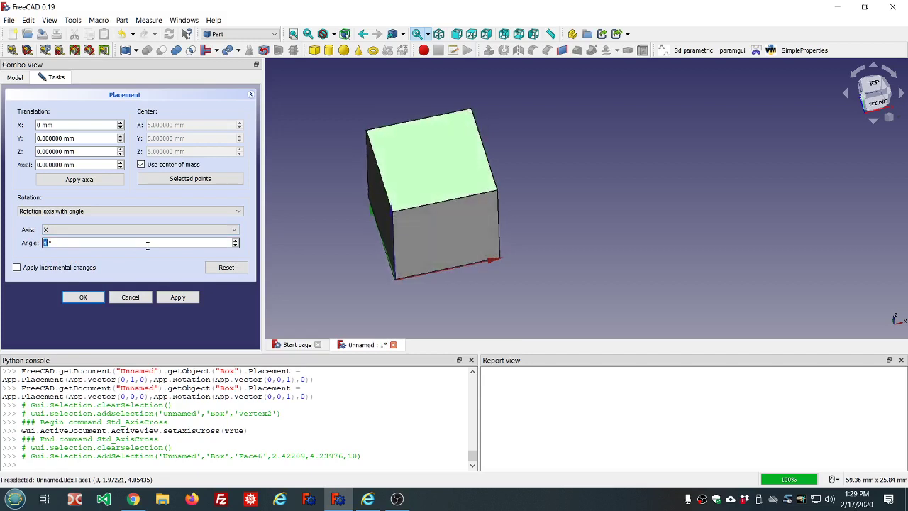
scroll(148, 246, "down", 2)
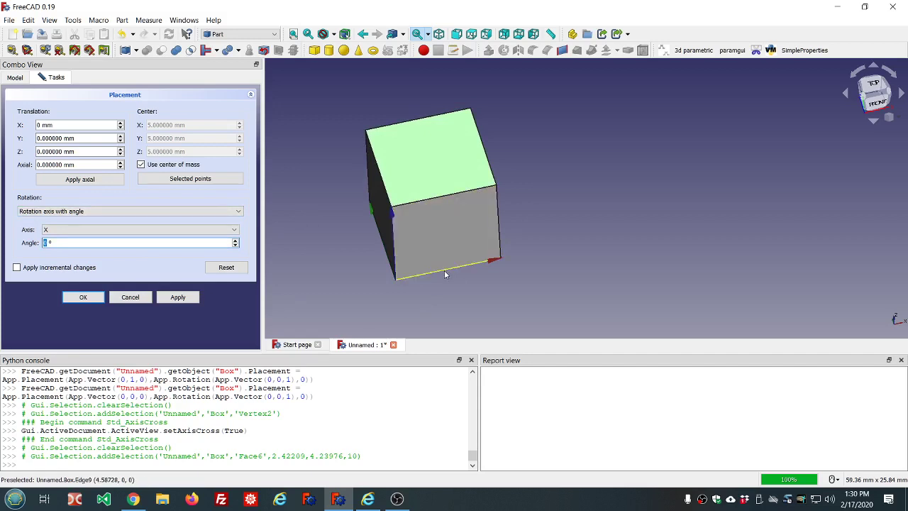
scroll(479, 278, "down", 3)
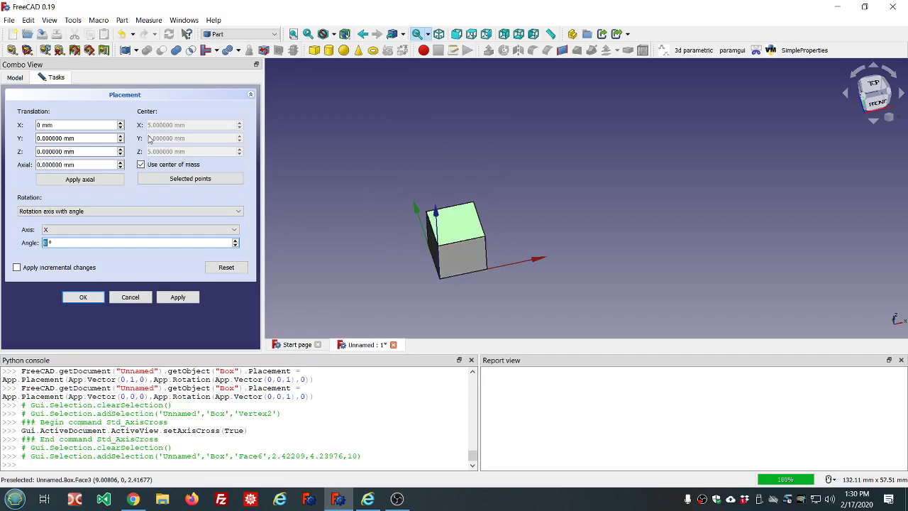
Turn off Use center of mass, set the axis back to Z, and apply the placement.
left_click(141, 165)
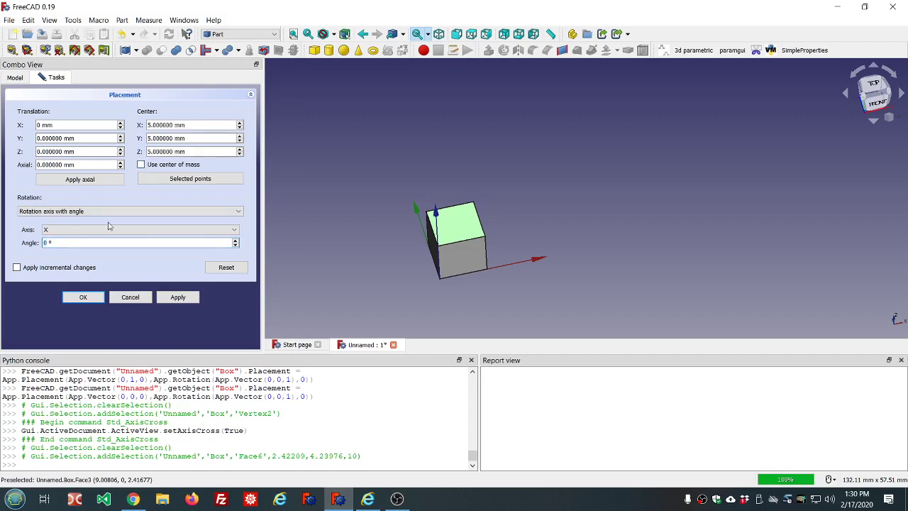
left_click(193, 229)
left_click(99, 253)
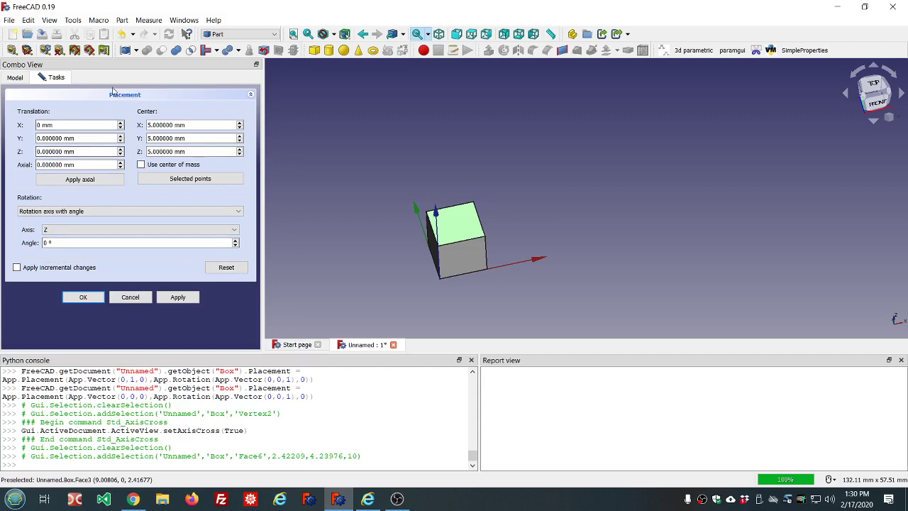
left_click(83, 298)
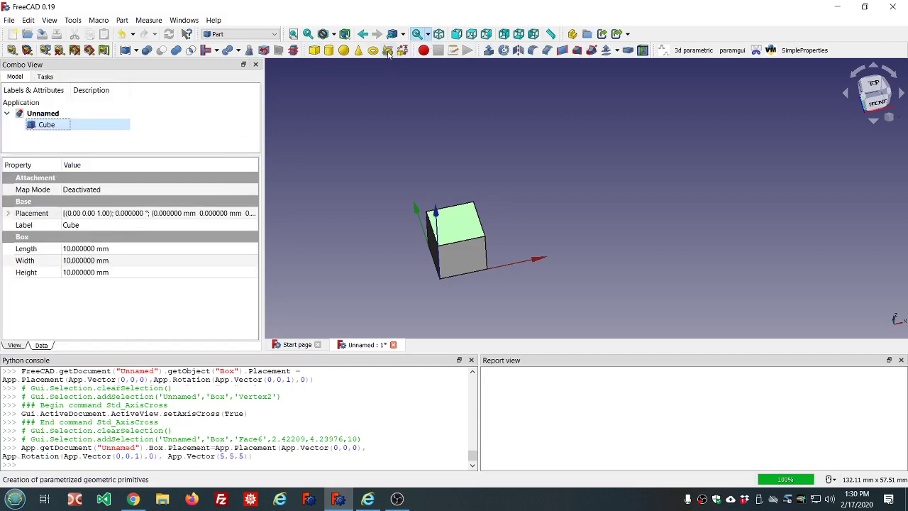
Start a Line primitive and set its start point to 5, 5, 15 mm.
left_click(388, 51)
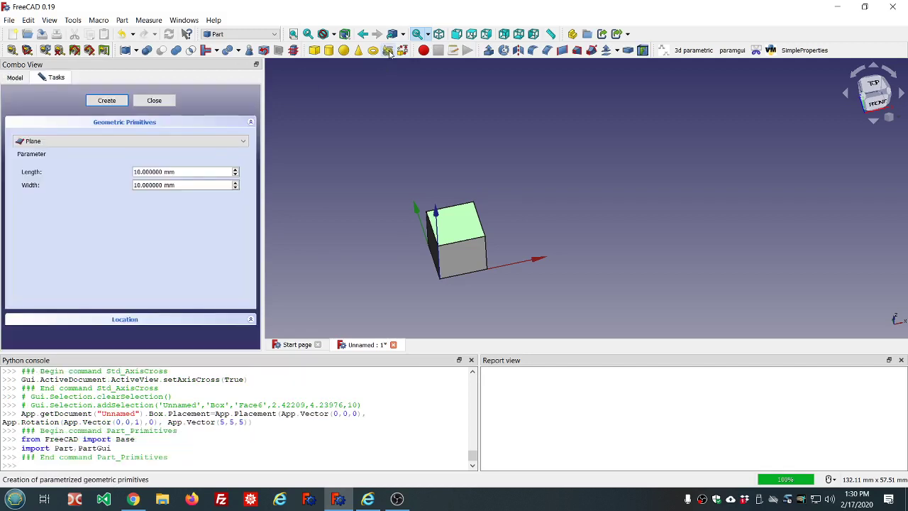
left_click(245, 142)
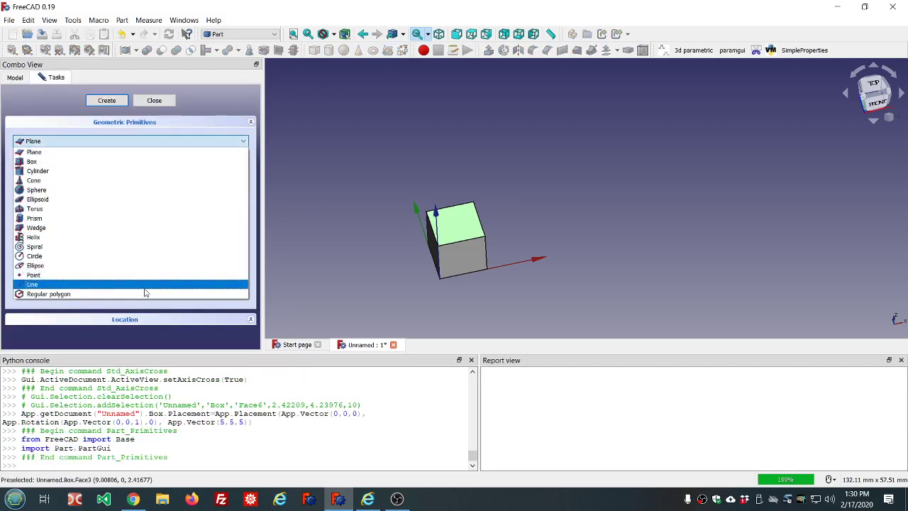
left_click(145, 285)
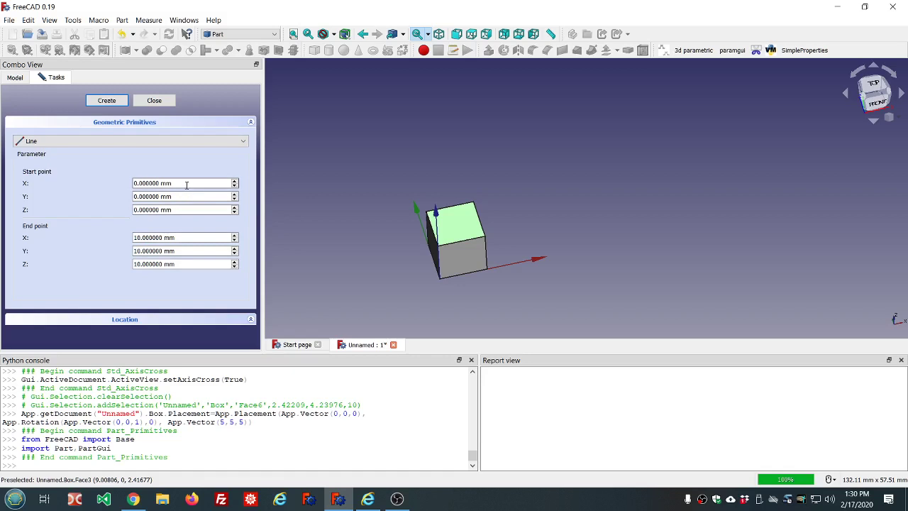
scroll(186, 185, "up", 3)
scroll(186, 197, "up", 5)
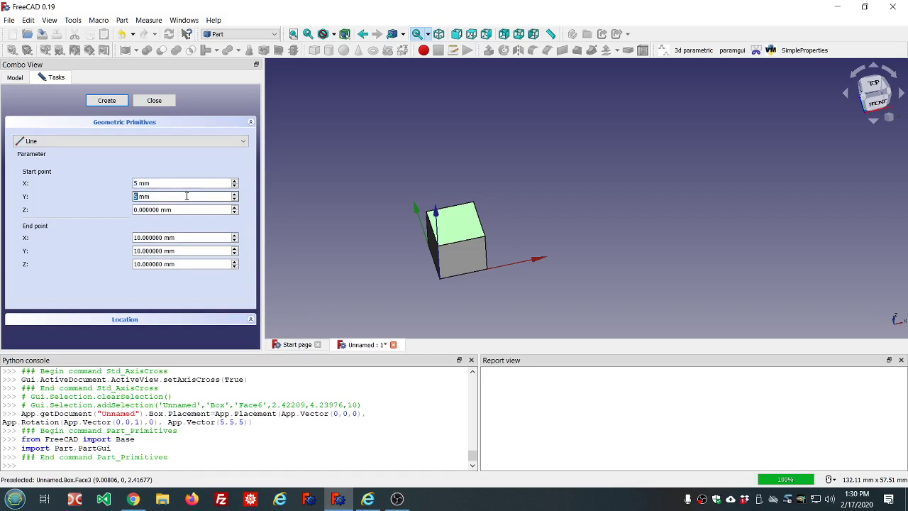
scroll(186, 208, "up", 10)
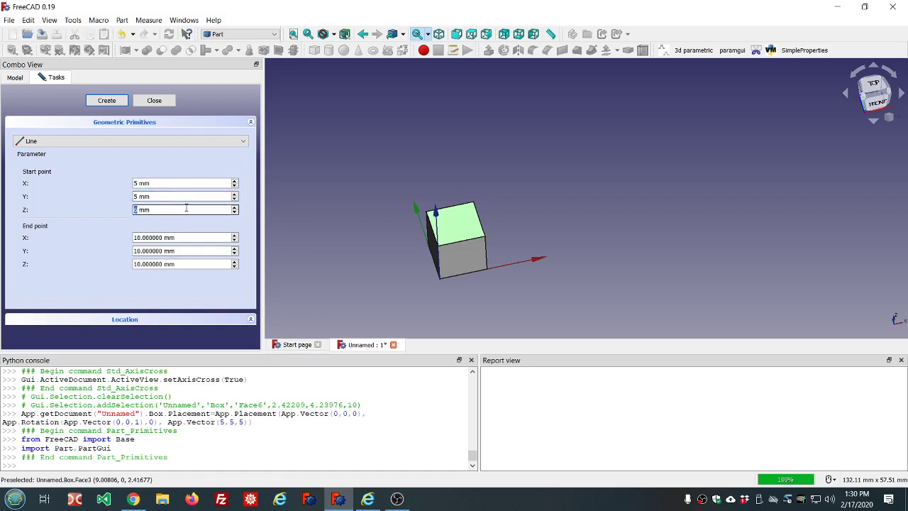
scroll(186, 208, "down", 2)
Set the line's end point to 5, 5, -10 mm and create it.
left_click(187, 238)
double_click(188, 251)
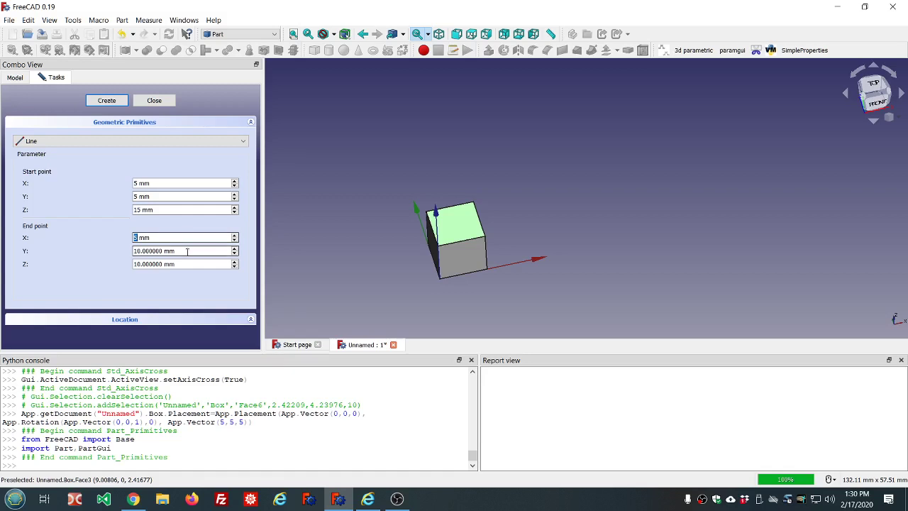
type("5")
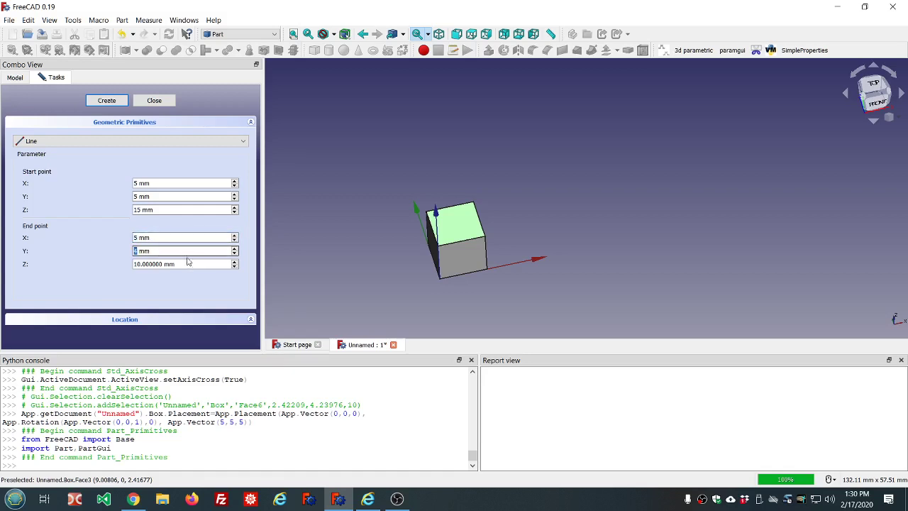
double_click(187, 263)
type("2")
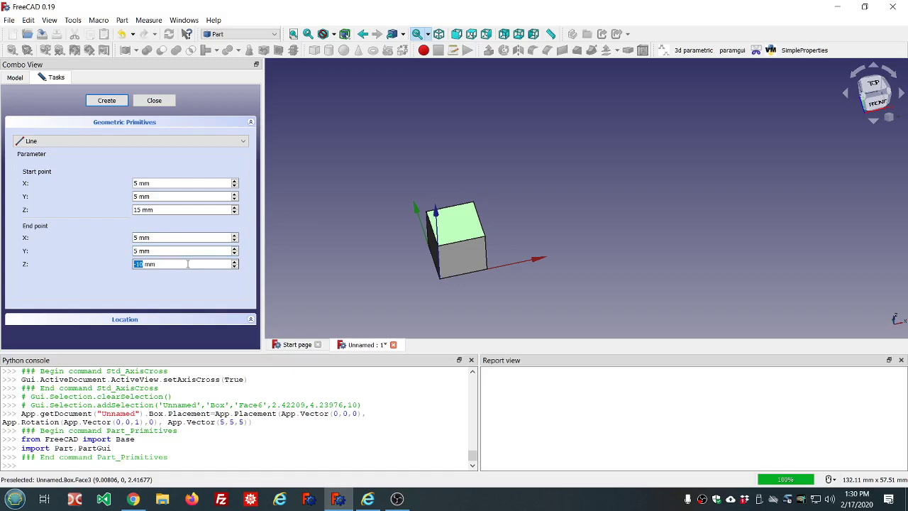
left_click(107, 101)
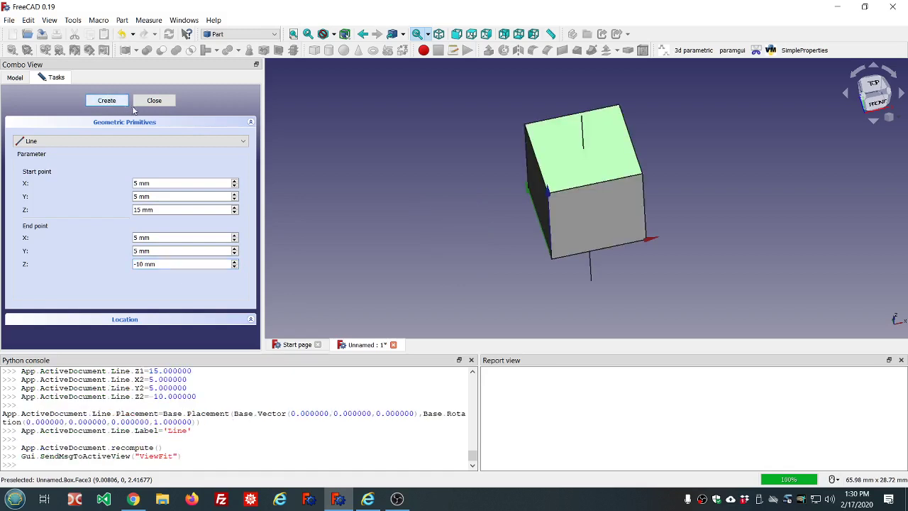
Close the primitives panel and orbit the view so the cube stands upright.
left_click(155, 101)
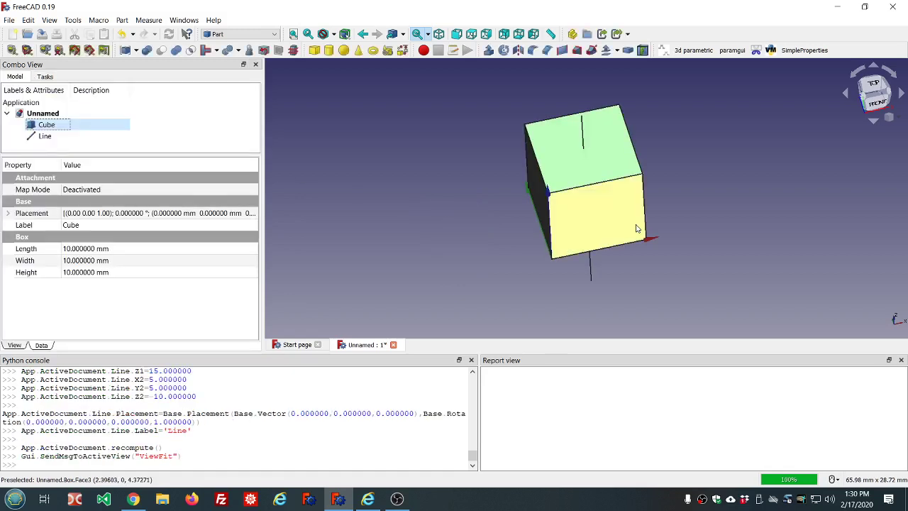
mouse_move(680, 206)
middle_mouse_down()
mouse_move(677, 177)
mouse_move(665, 198)
middle_mouse_up()
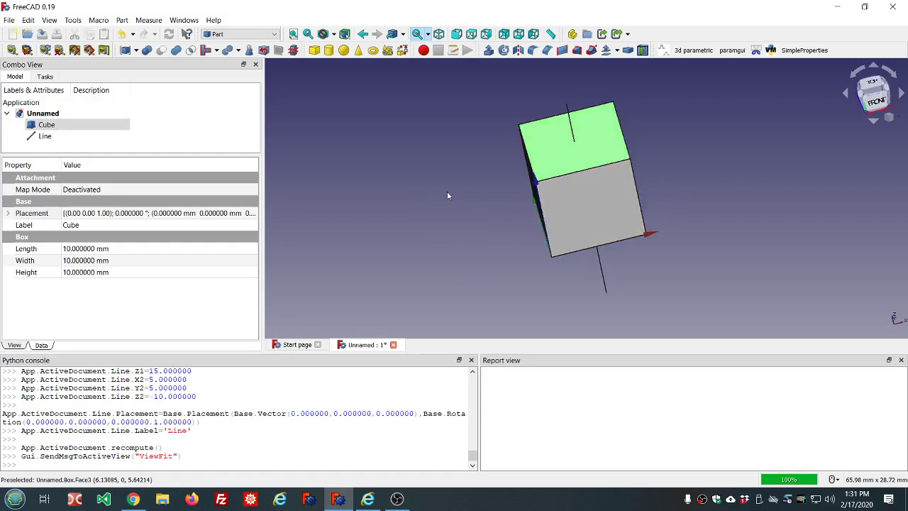
middle_click_drag(460, 174, 471, 161)
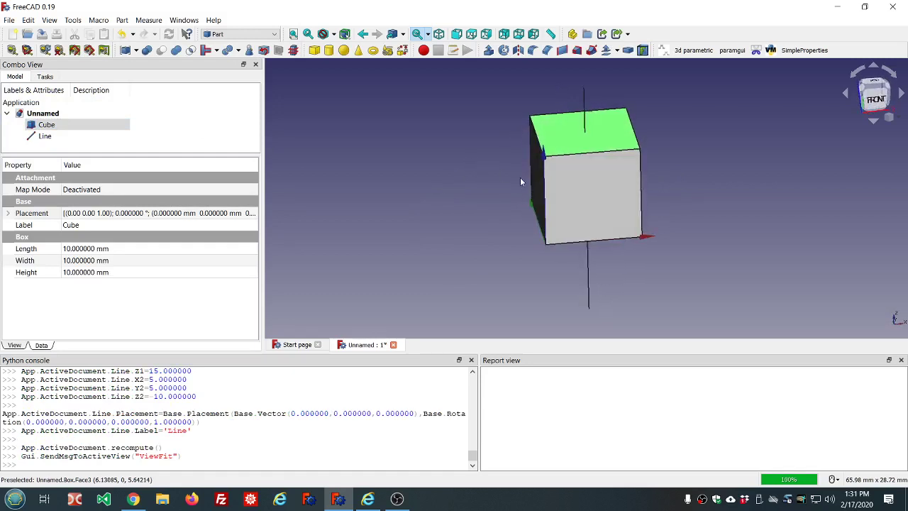
Reopen the Cube's Placement editor pivoting on centre of mass and preview a Z rotation.
left_click(48, 125)
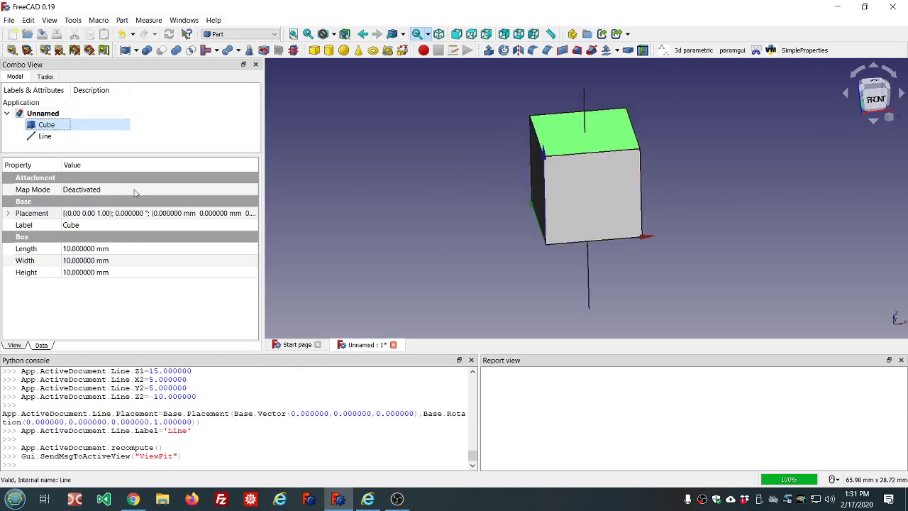
left_click(227, 212)
left_click(251, 214)
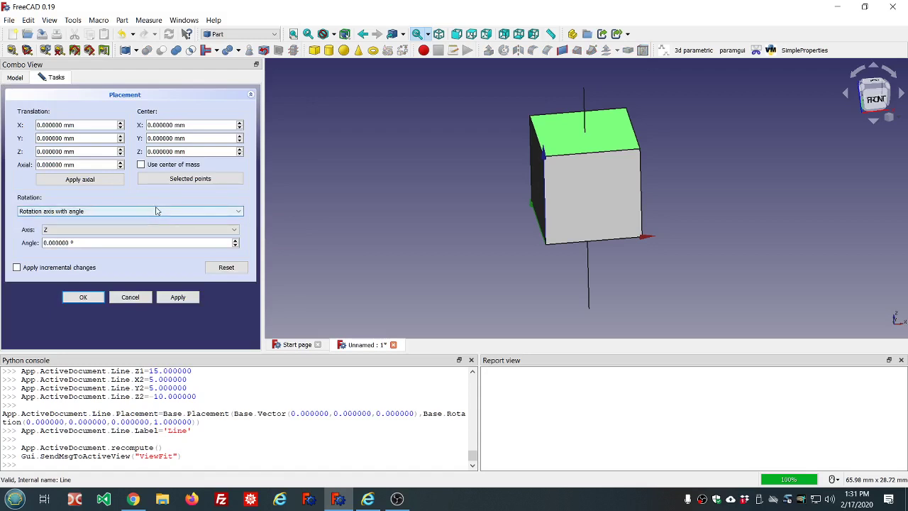
left_click(141, 166)
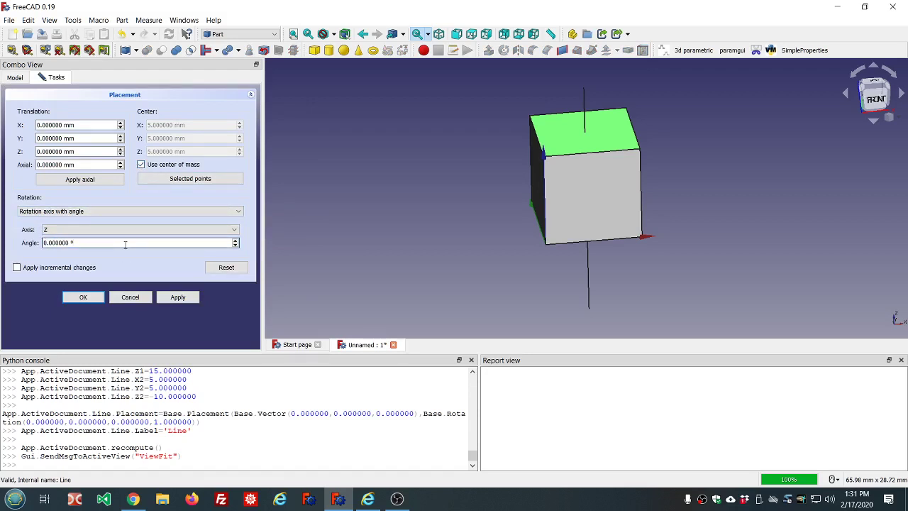
scroll(125, 244, "up", 12)
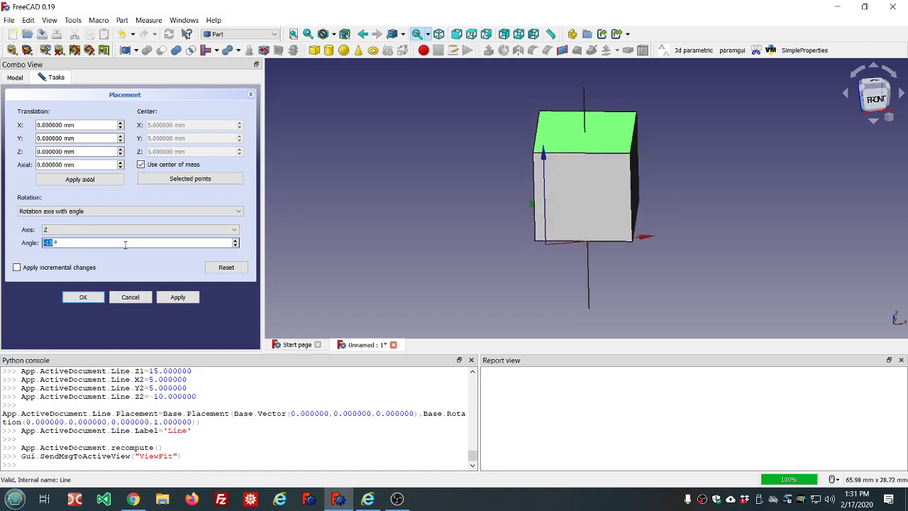
scroll(125, 244, "up", 14)
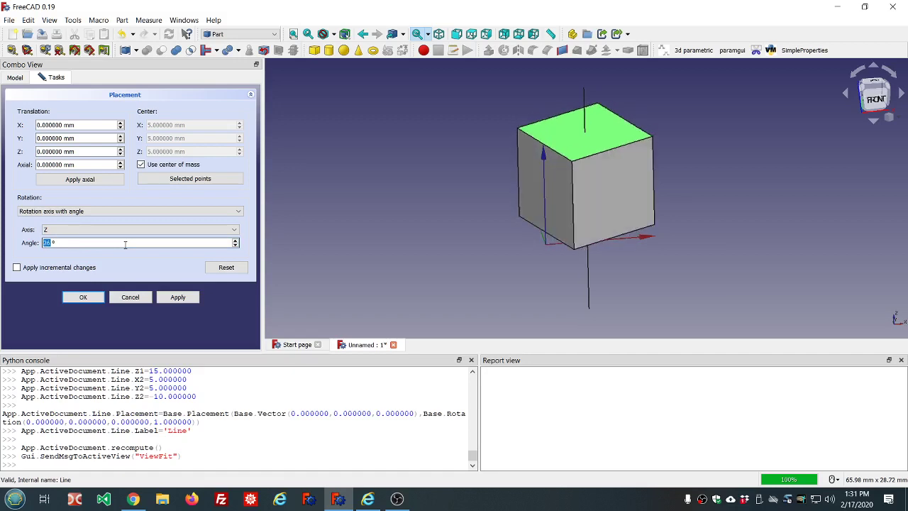
scroll(125, 244, "up", 18)
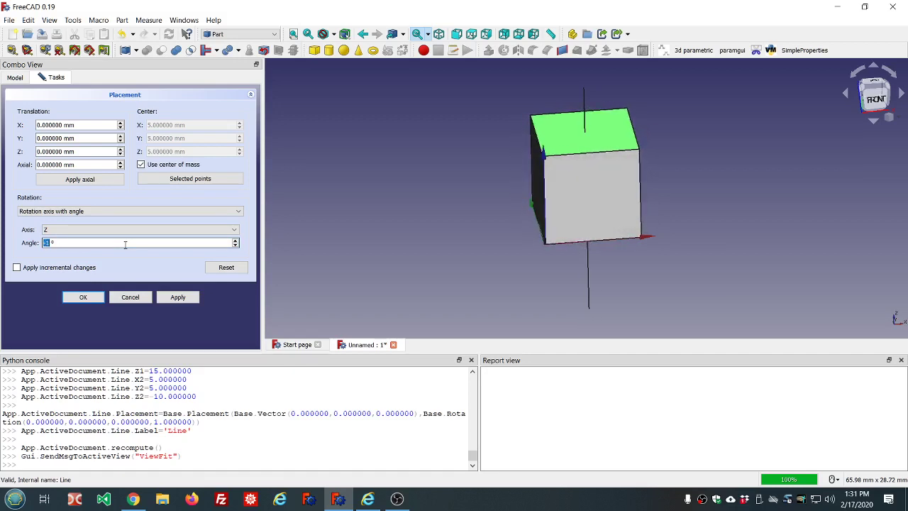
scroll(124, 244, "up", 3)
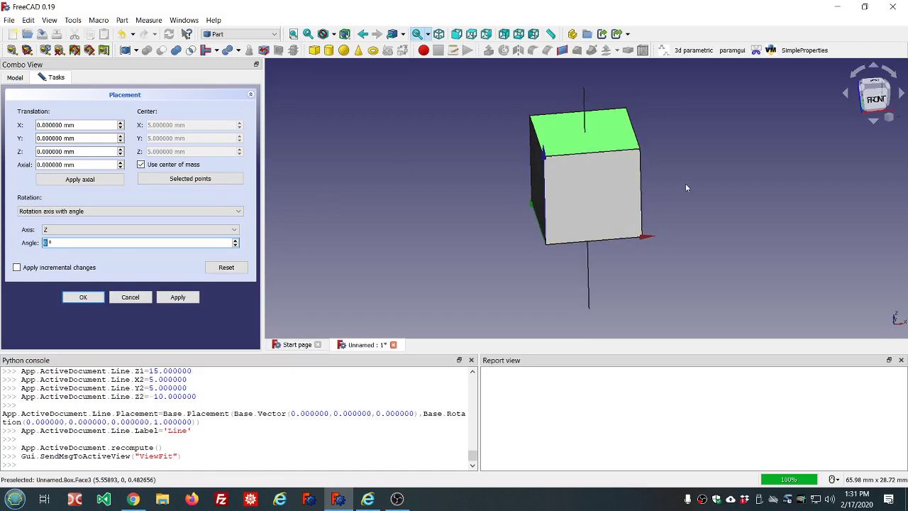
Keep the rotation at 0° and accept the cube's unchanged placement.
mouse_move(685, 183)
middle_mouse_down()
mouse_move(683, 199)
mouse_move(694, 185)
middle_mouse_up()
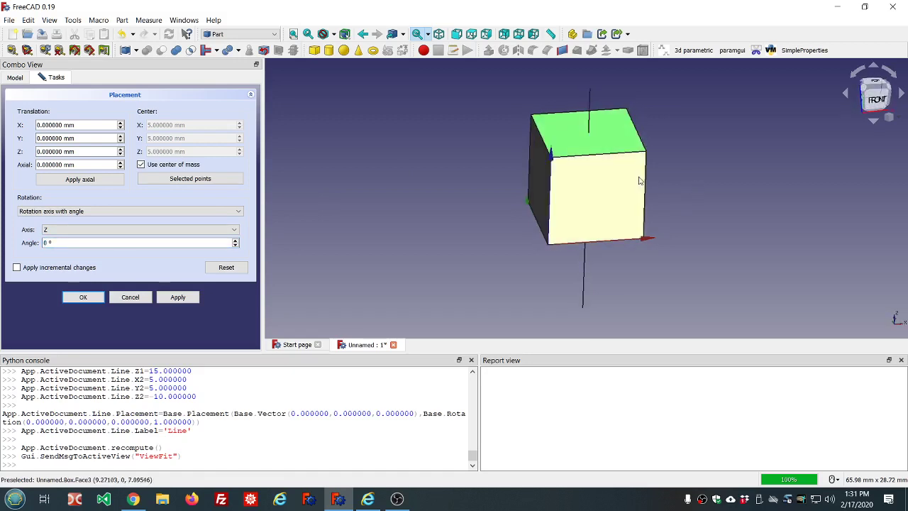
left_click(596, 132)
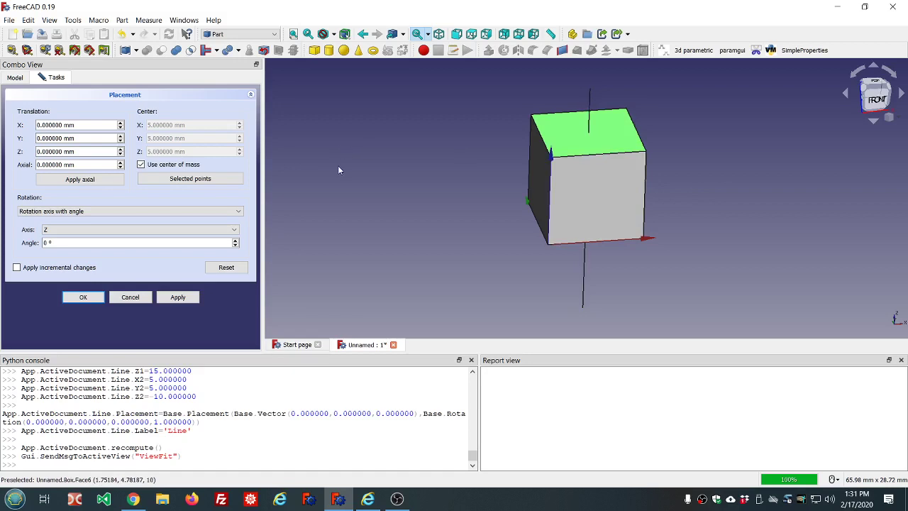
left_click(85, 299)
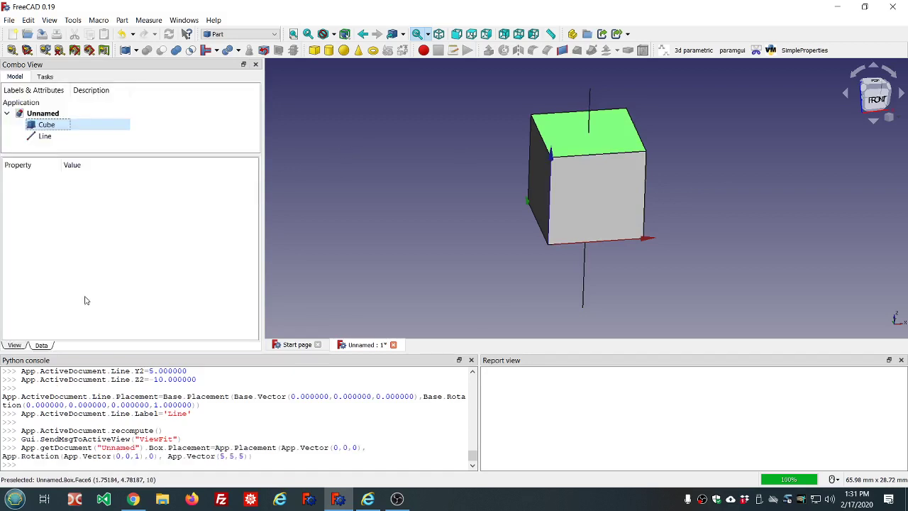
Shift the Line 3 mm along X with an interactive Transform.
left_click(197, 125)
left_click(55, 141)
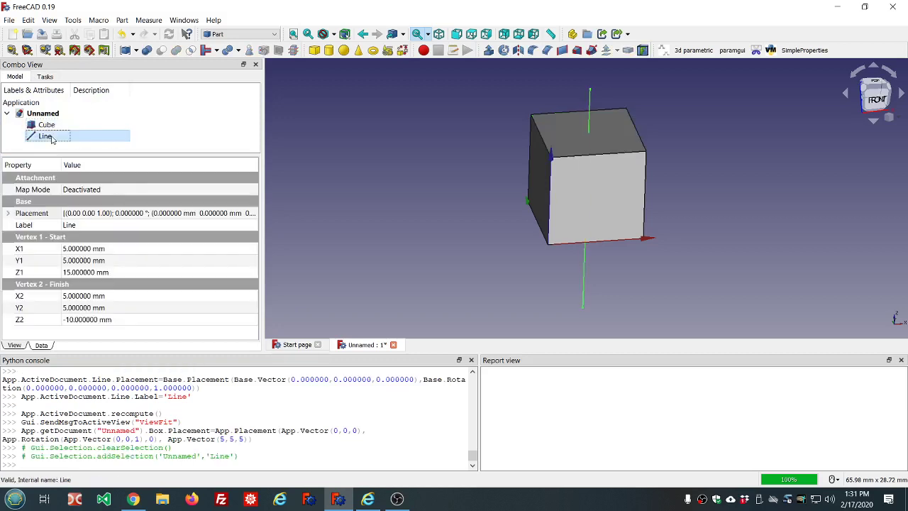
right_click(55, 141)
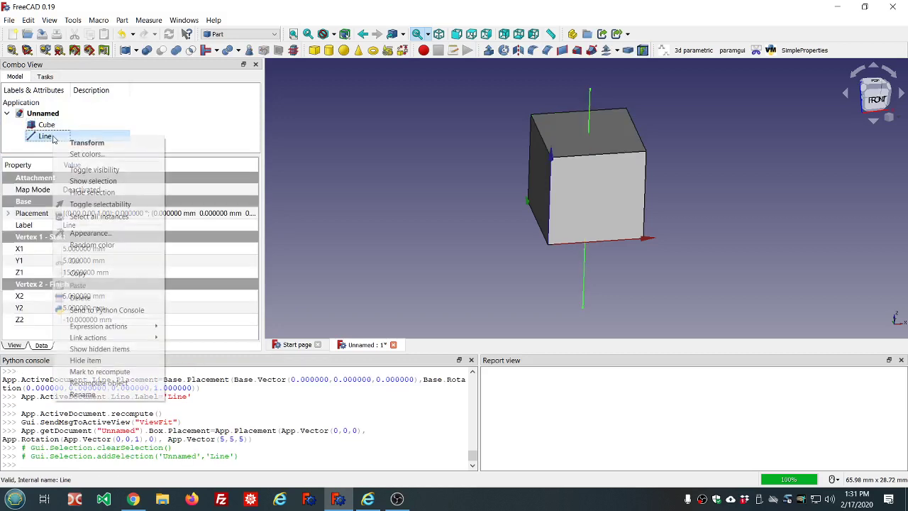
left_click(68, 143)
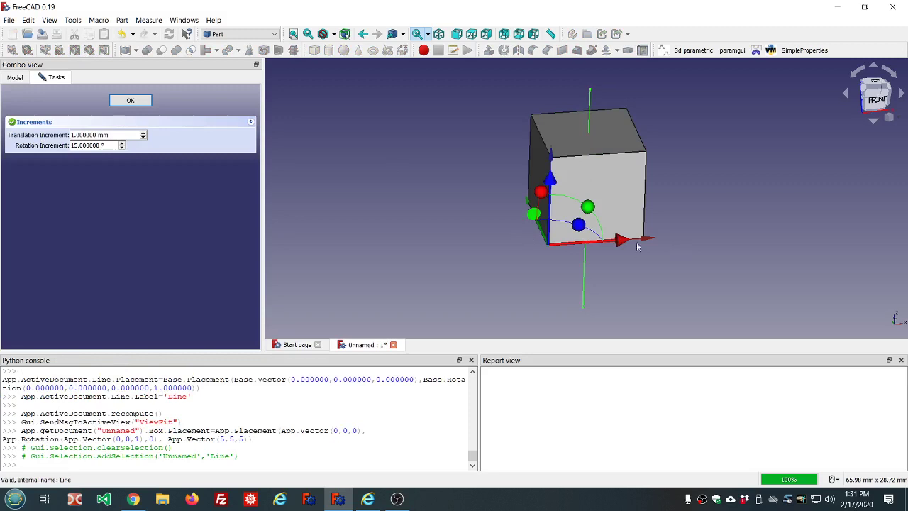
left_click_drag(624, 241, 648, 239)
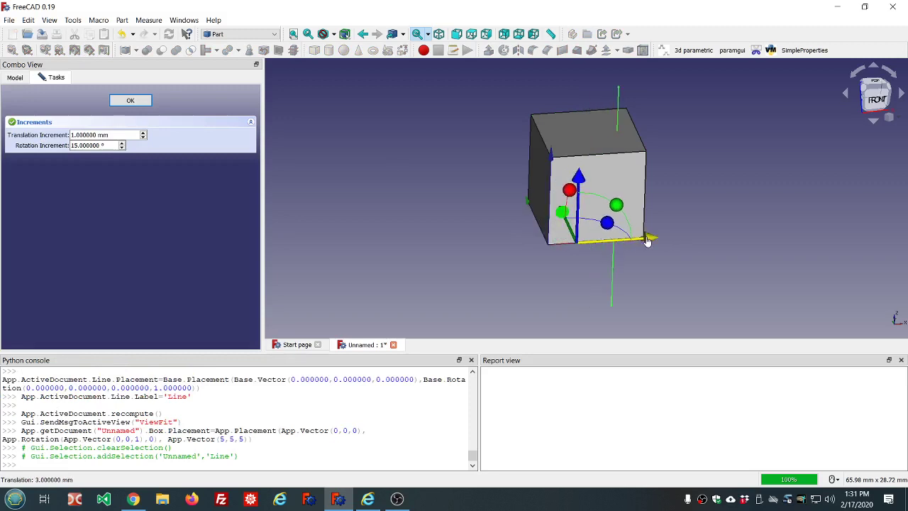
left_click(132, 101)
left_click(99, 125)
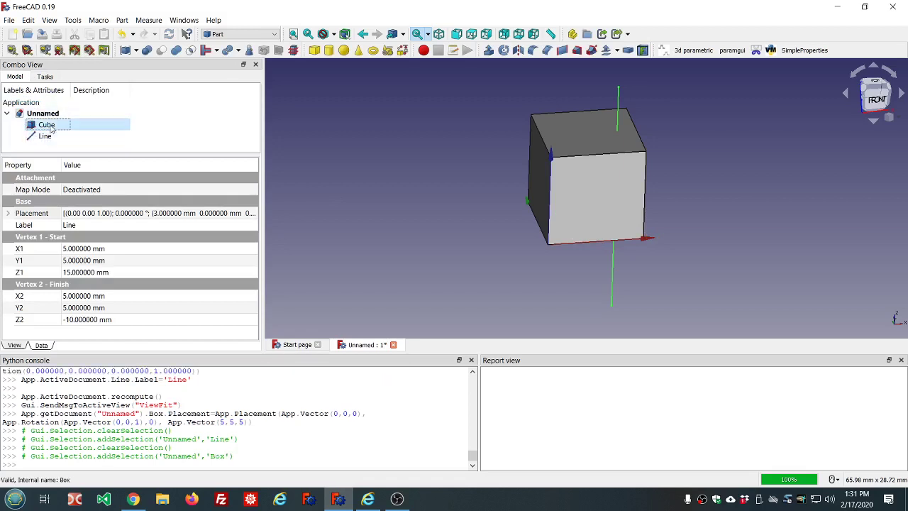
Set the Cube's rotation centre 8, 5, 2.5 and axis 0, 0, -1 from the line's endpoints.
left_click(113, 214)
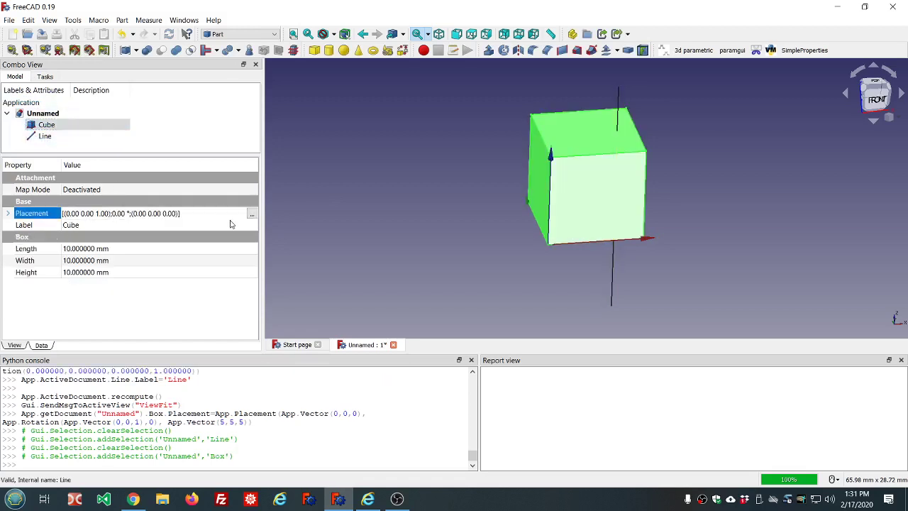
left_click(253, 215)
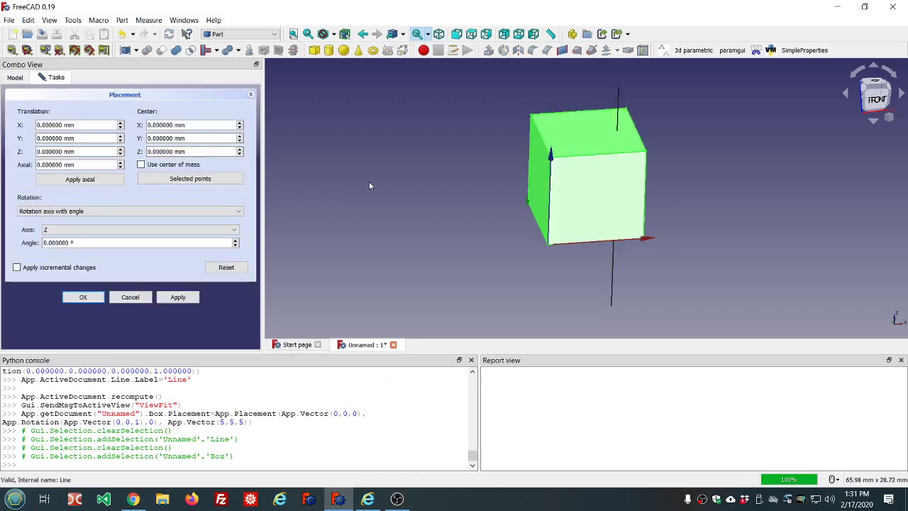
left_click(619, 90)
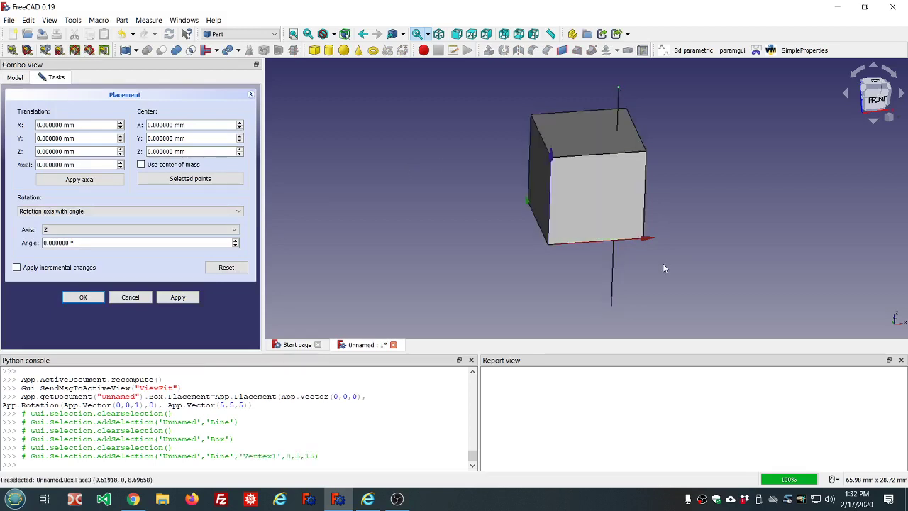
left_click(612, 304)
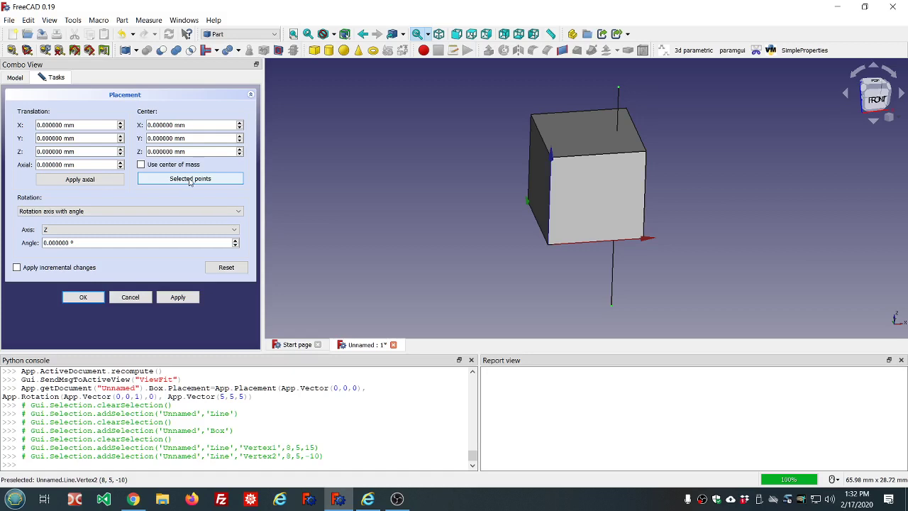
left_click(190, 181)
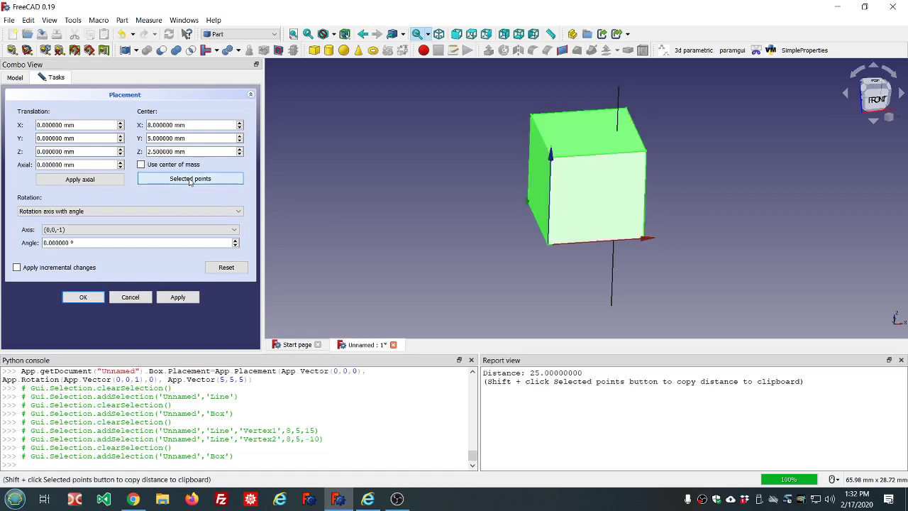
Preview the rotation by scrolling the Angle, then set it to 0°.
left_click(118, 243)
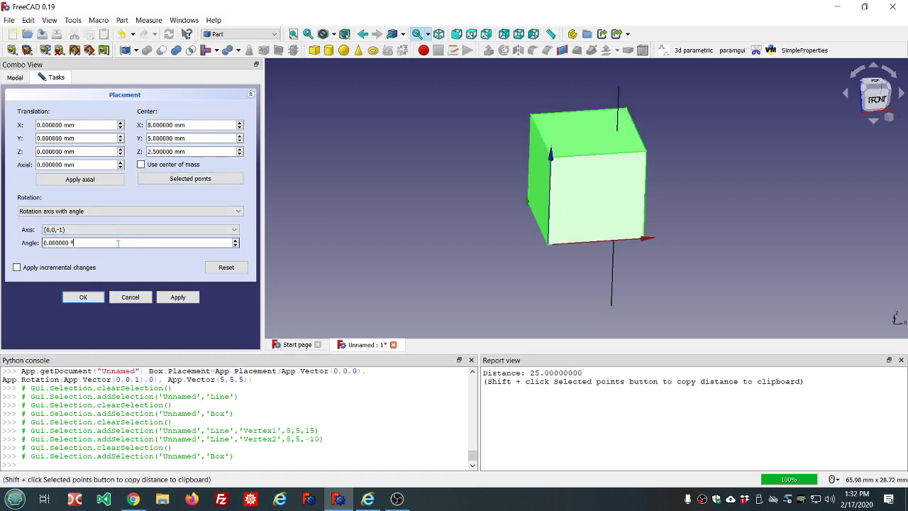
scroll(118, 243, "up", 20)
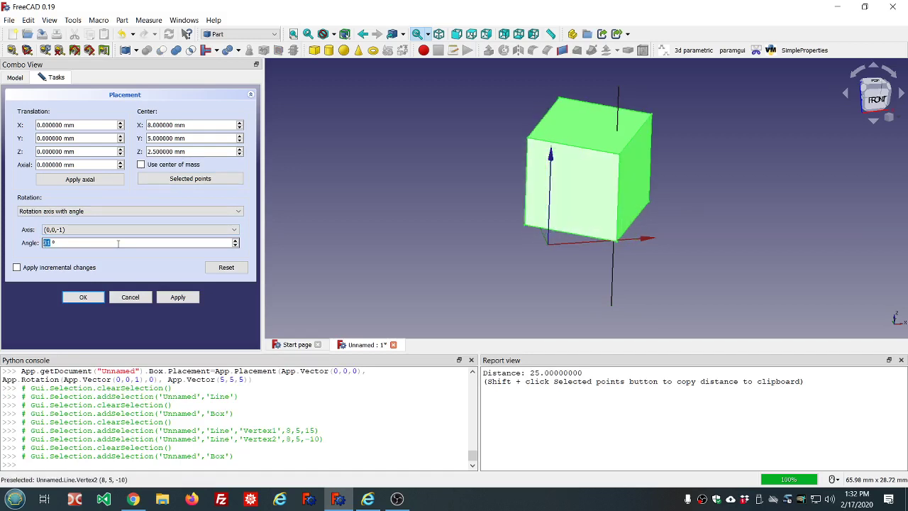
scroll(119, 243, "down", 20)
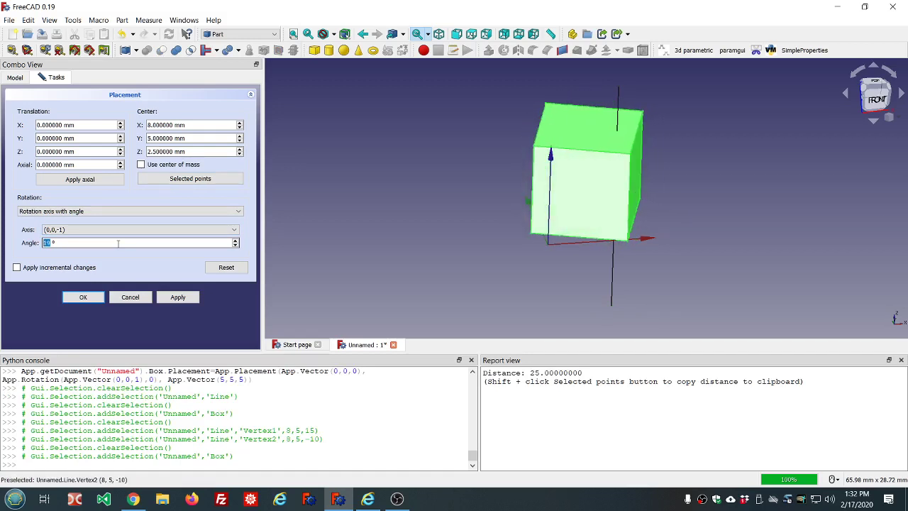
scroll(119, 243, "down", 20)
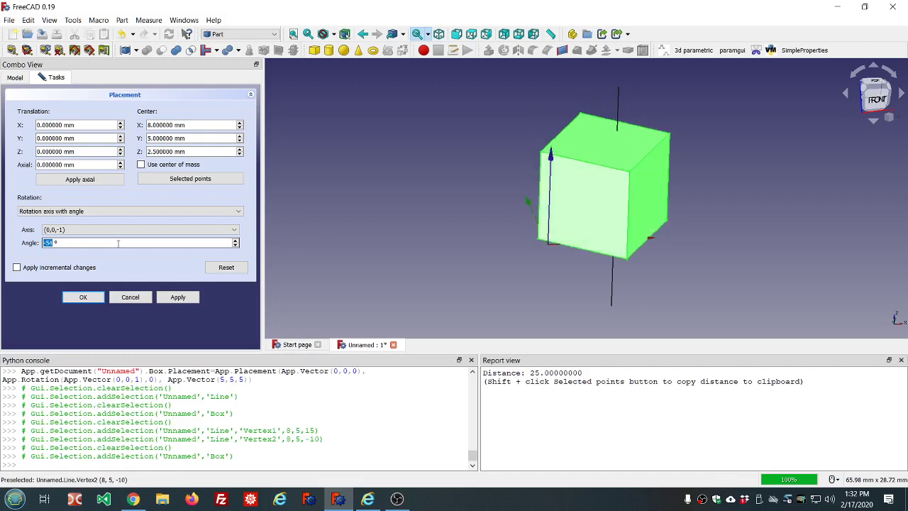
scroll(118, 242, "down", 10)
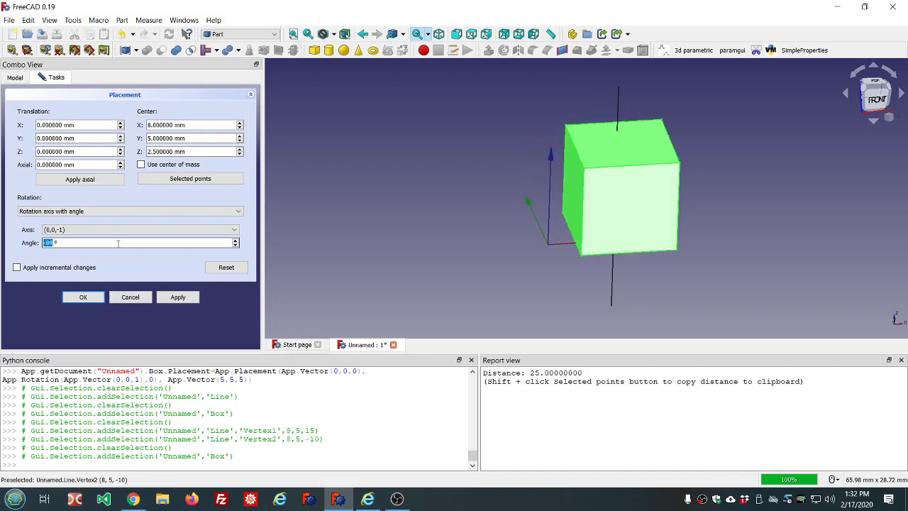
scroll(119, 242, "up", 20)
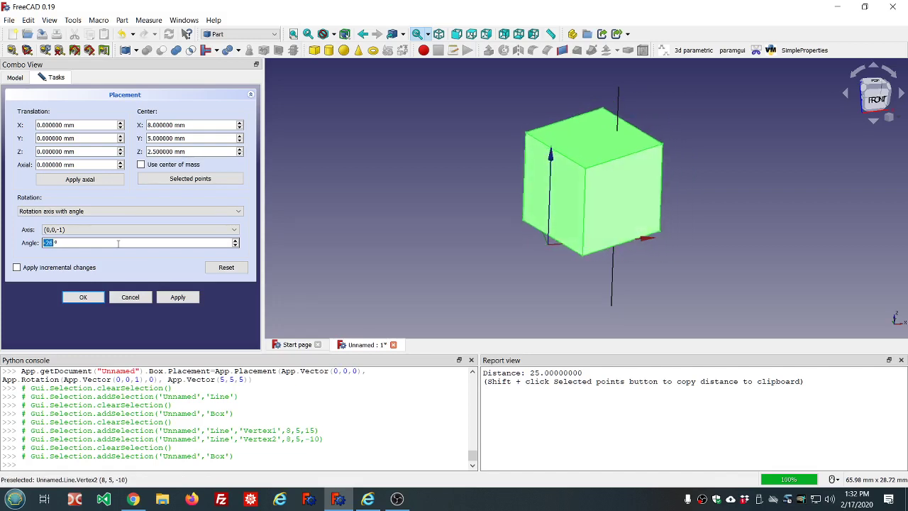
scroll(119, 243, "down", 4)
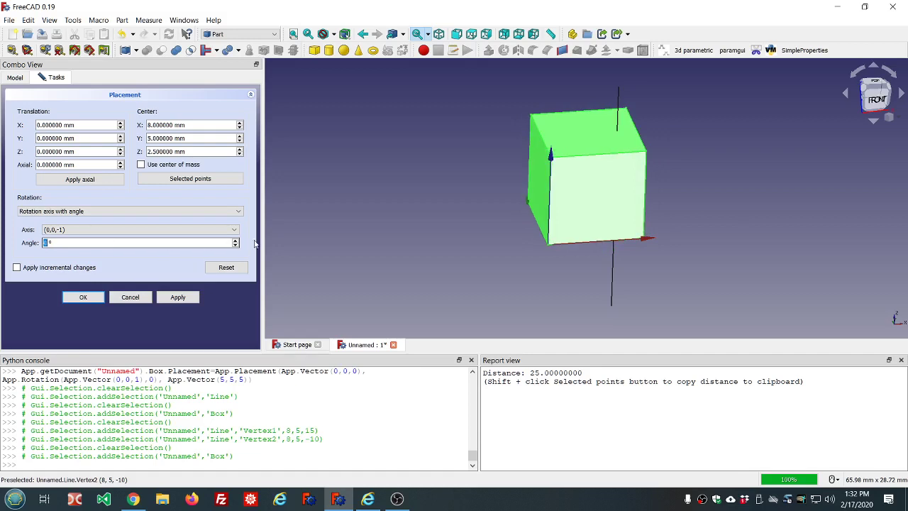
scroll(443, 268, "up", 3)
scroll(502, 293, "down", 3)
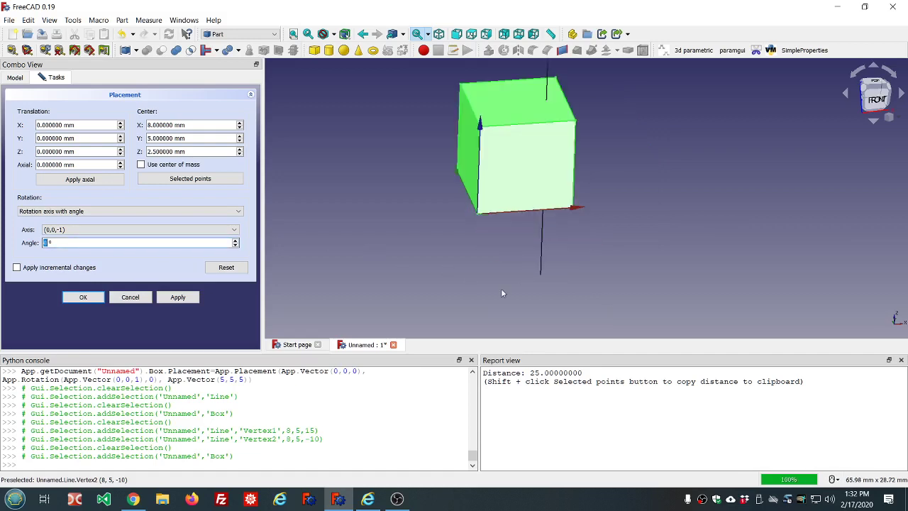
type("0")
left_click(364, 166)
scroll(537, 138, "up", 1)
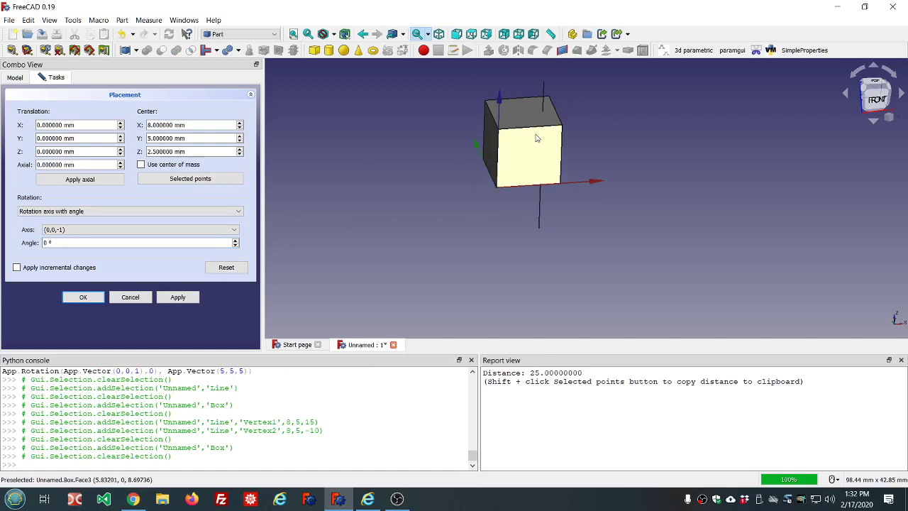
Recompute the rotation centre from the line's top endpoint and edge, giving 8, 5, 5.838220 mm.
left_click(544, 83)
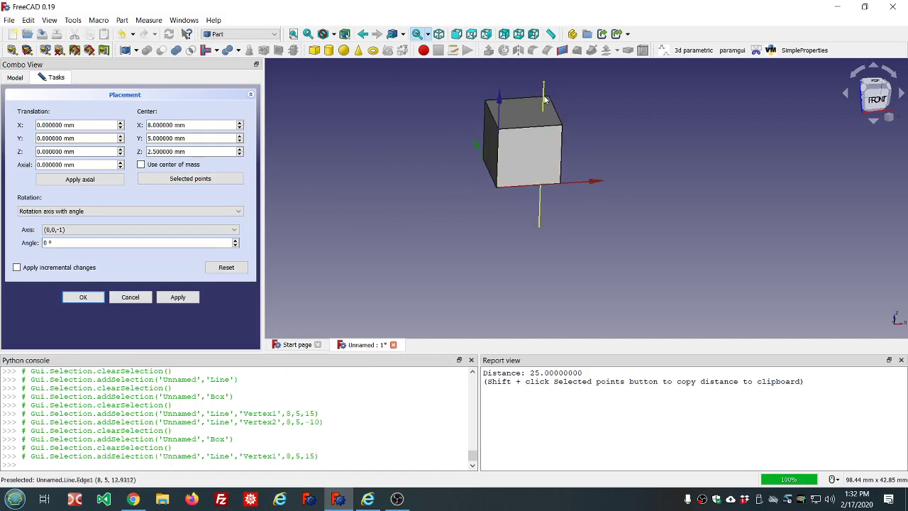
left_click(542, 192)
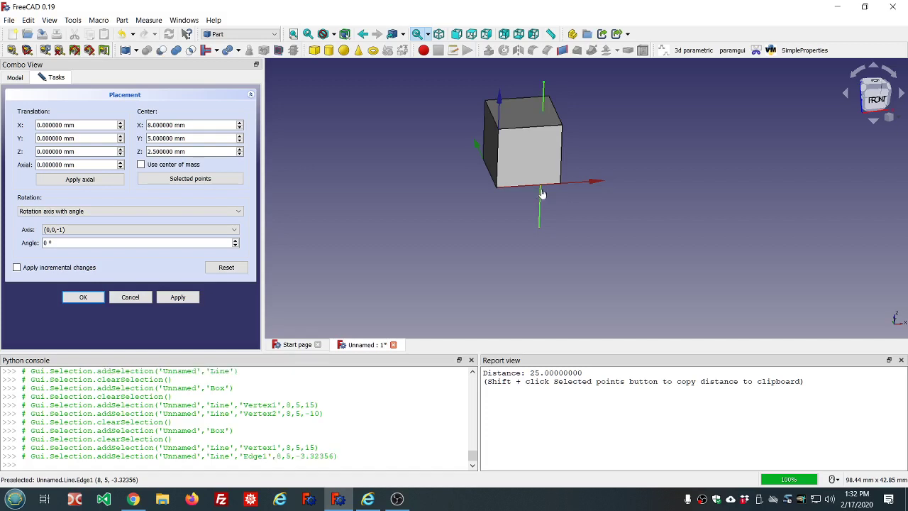
left_click(208, 183)
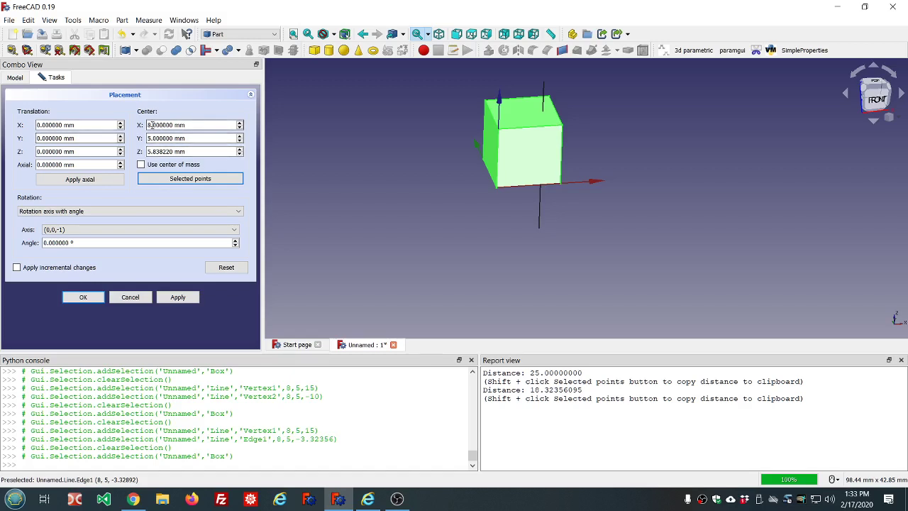
left_click_drag(154, 125, 173, 125)
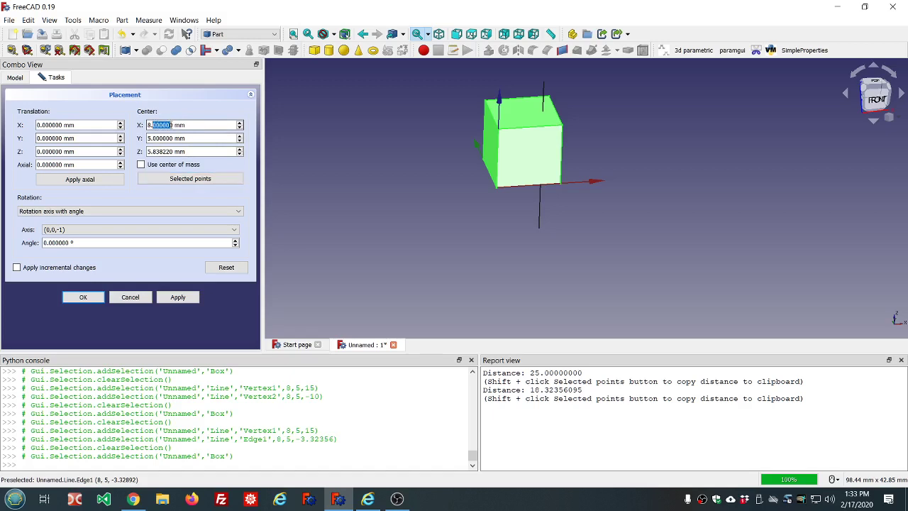
left_click(201, 124)
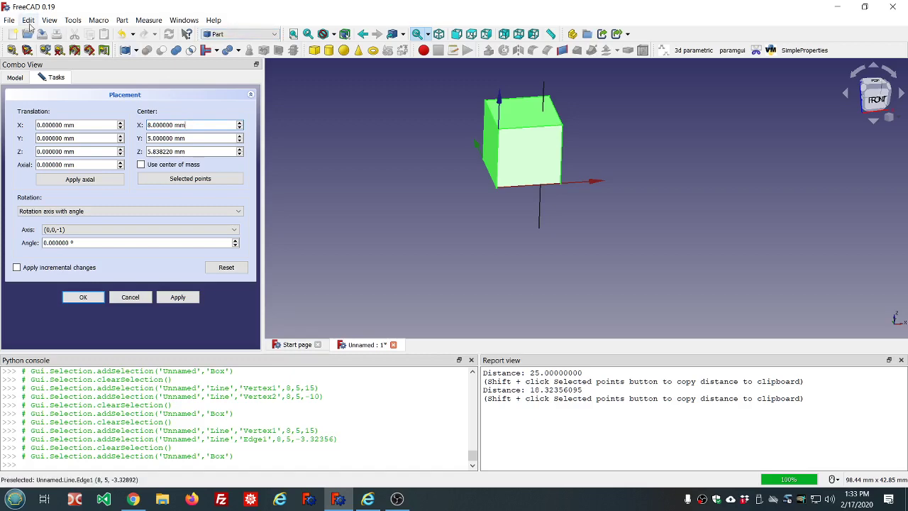
left_click(27, 24)
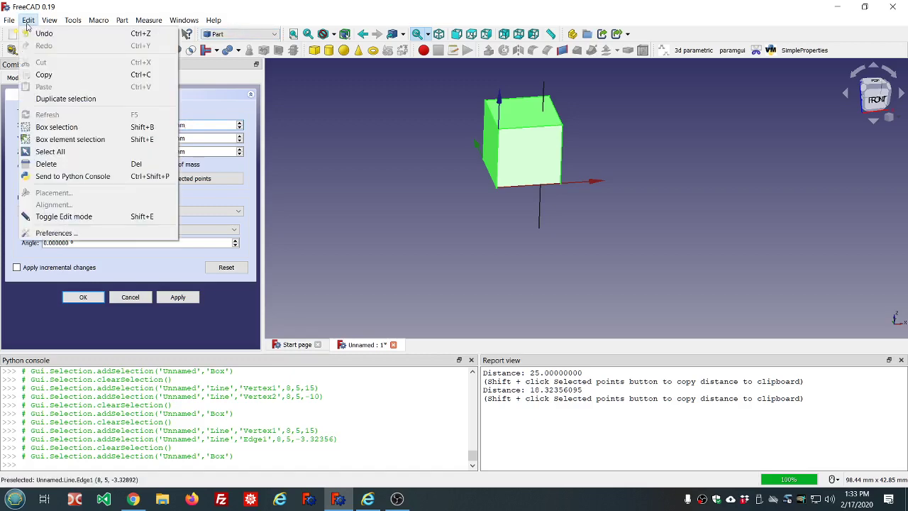
left_click(57, 234)
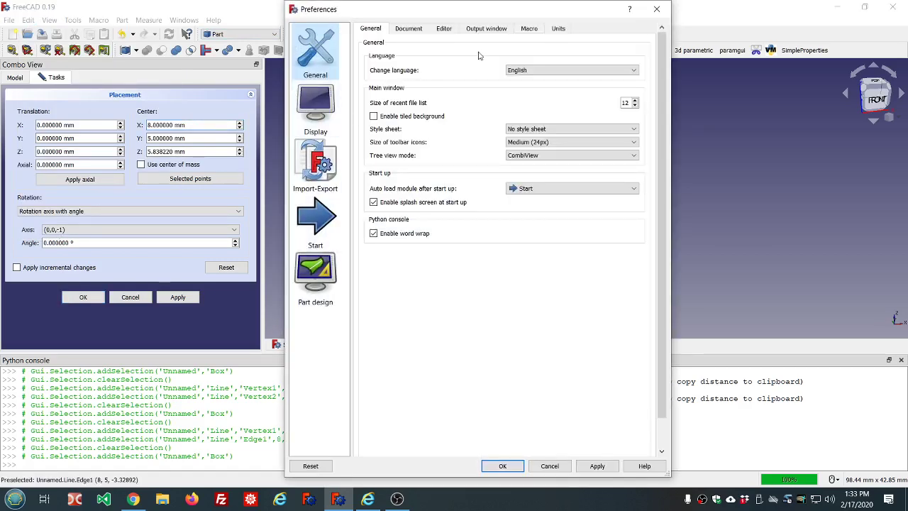
left_click(558, 30)
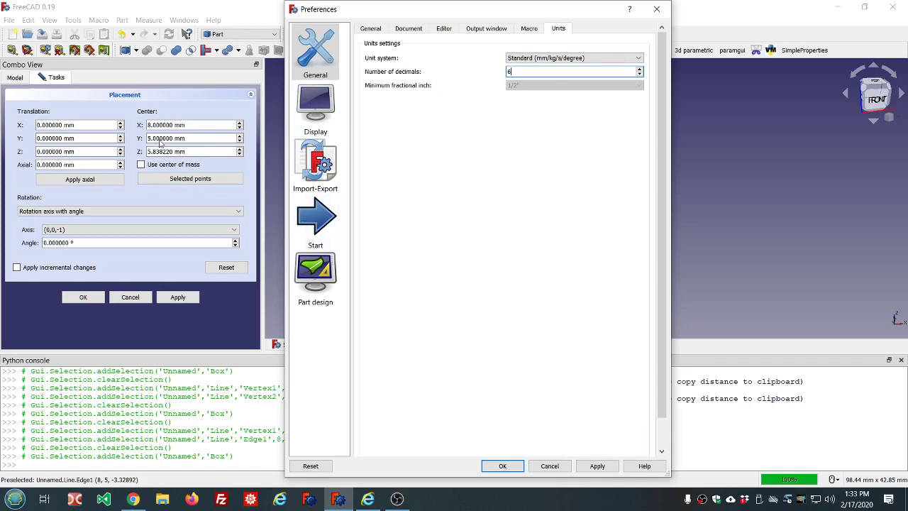
left_click(549, 466)
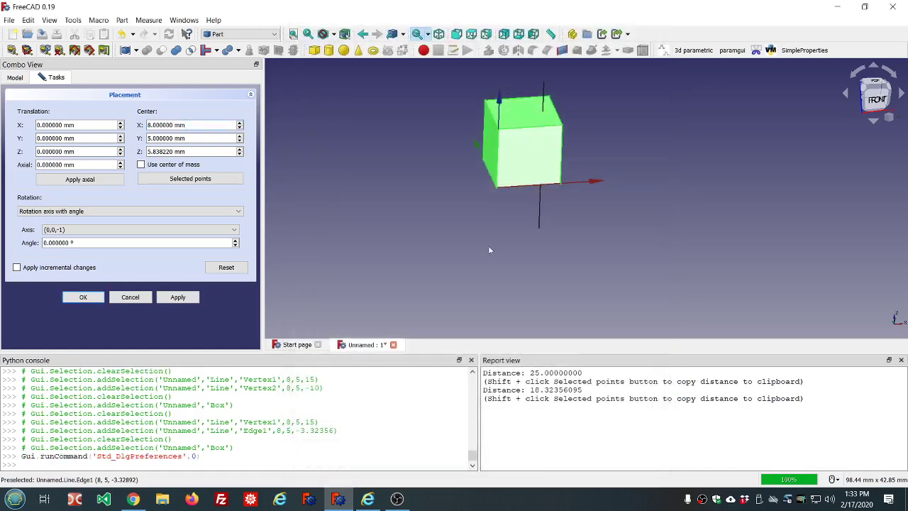
Set the rotation centre 5.911816, 0, 10 mm and axis -1, 0, 0 from the cube's top corner and edge.
scroll(596, 106, "up", 2)
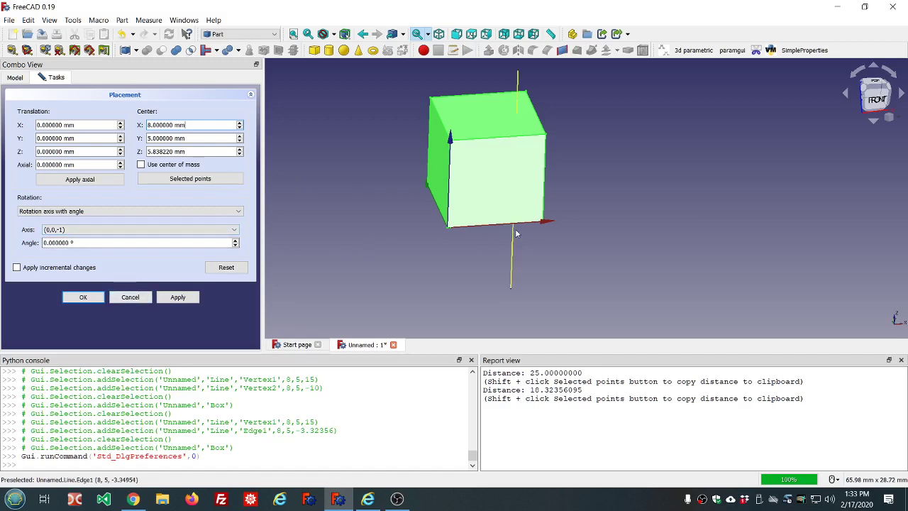
left_click(603, 217)
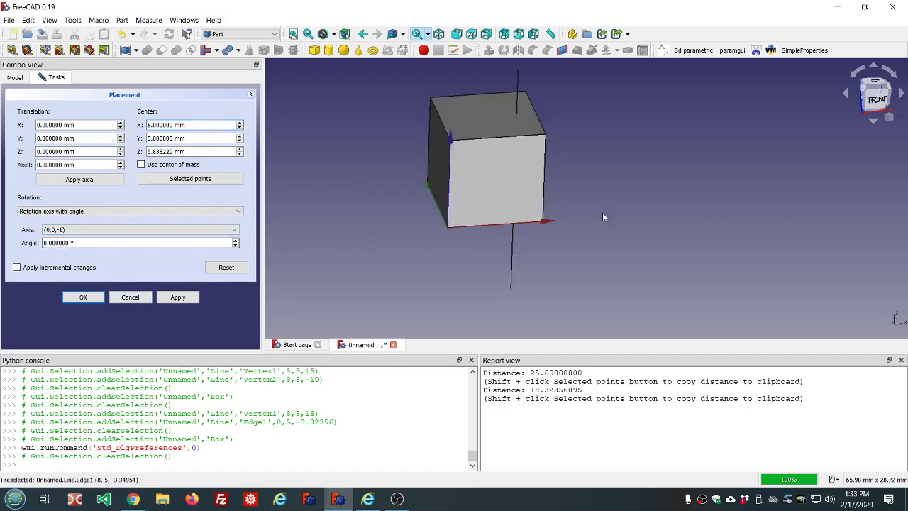
left_click(547, 138)
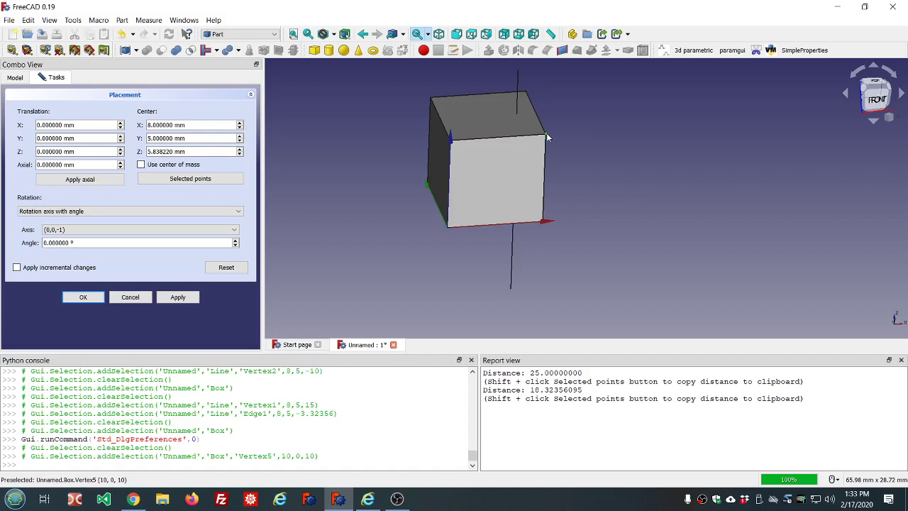
left_click(468, 143)
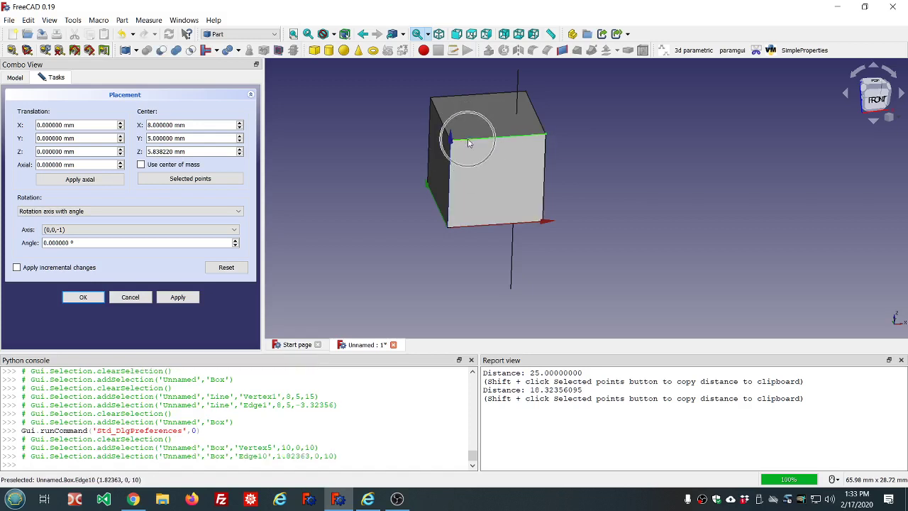
left_click(190, 179)
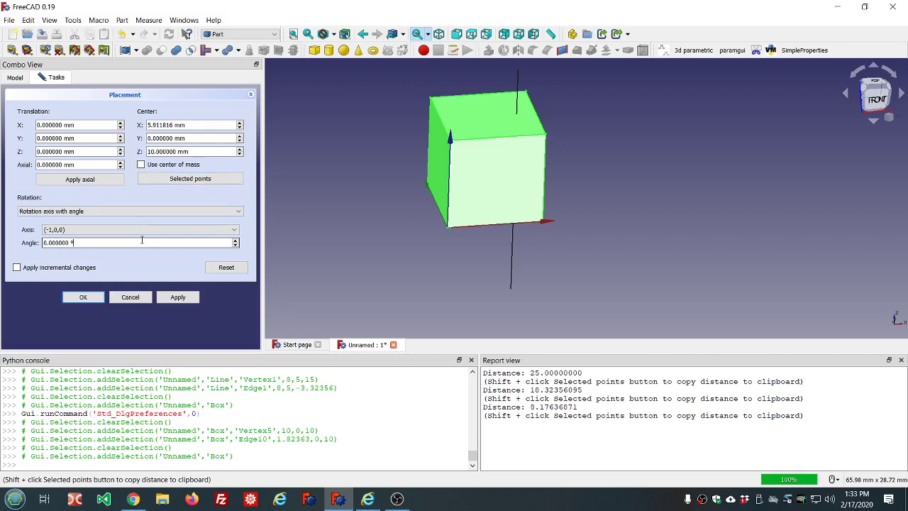
Swing the cube to -141° with the Angle value.
scroll(142, 240, "down", 20)
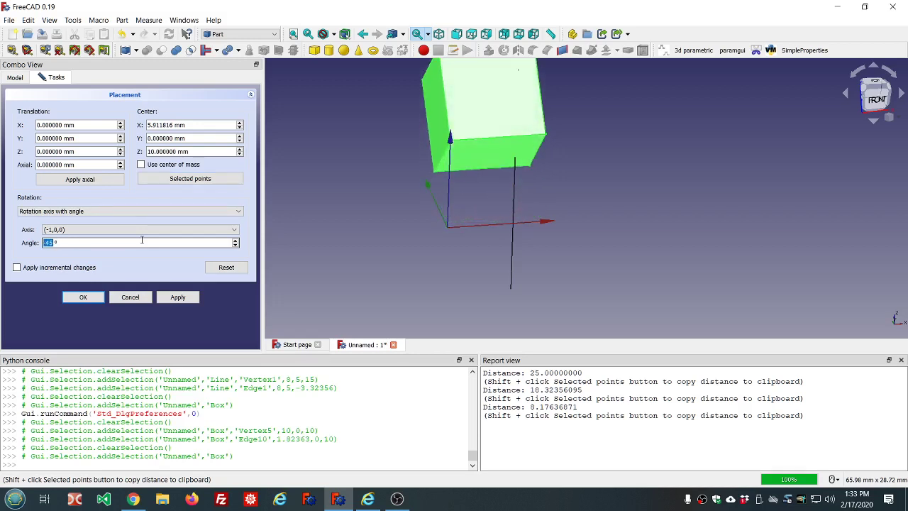
scroll(142, 240, "down", 20)
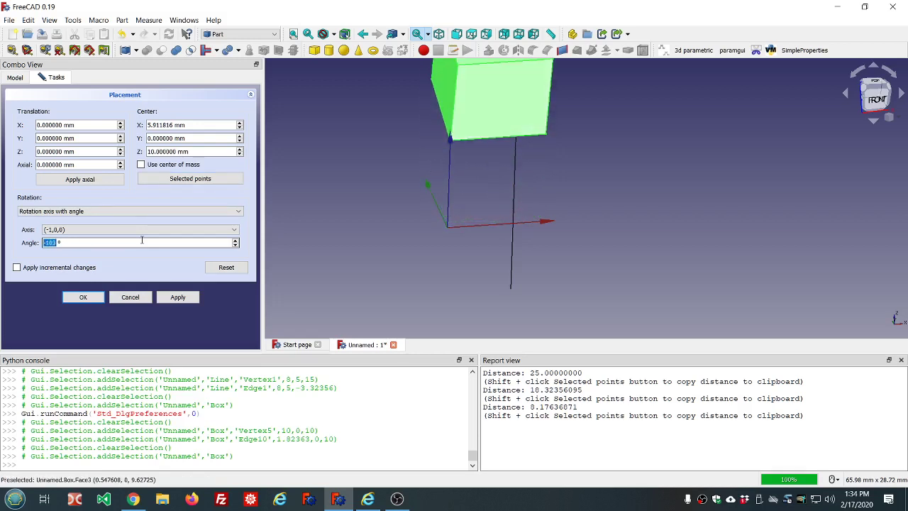
scroll(142, 240, "down", 20)
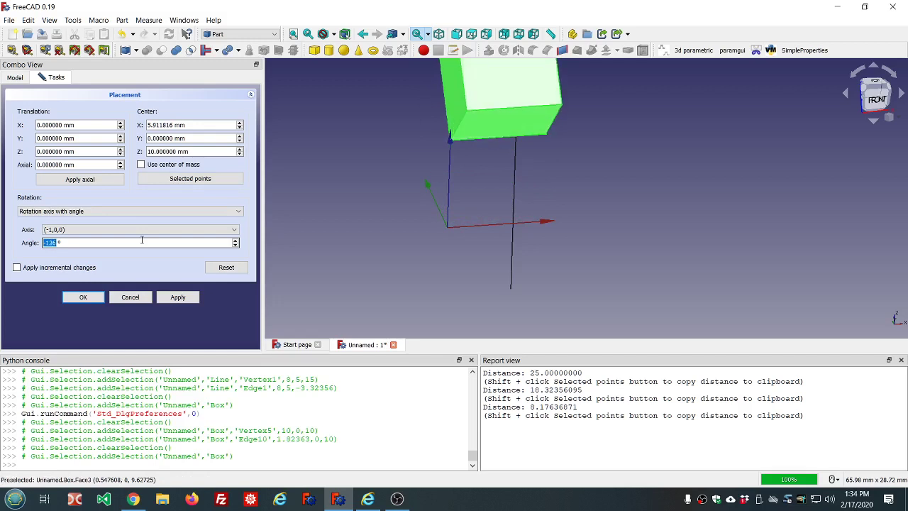
scroll(142, 240, "down", 2)
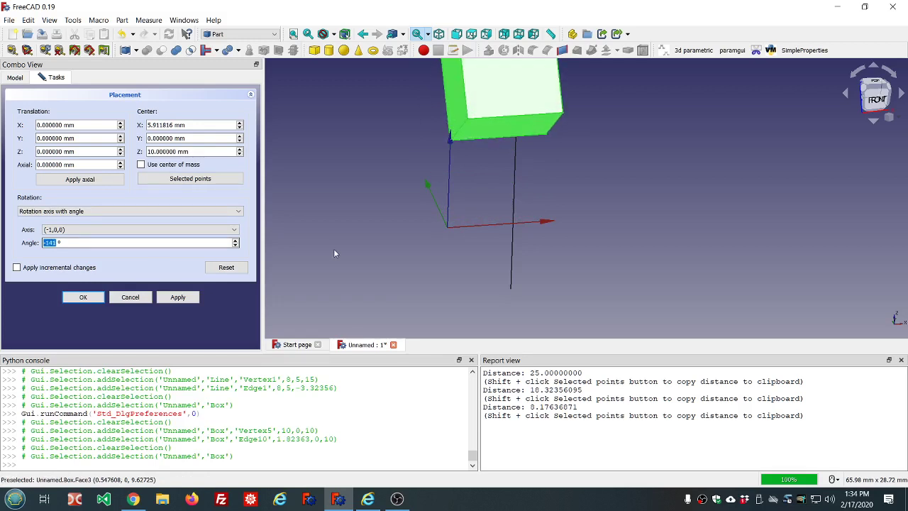
scroll(334, 253, "down", 5)
scroll(358, 232, "up", 5)
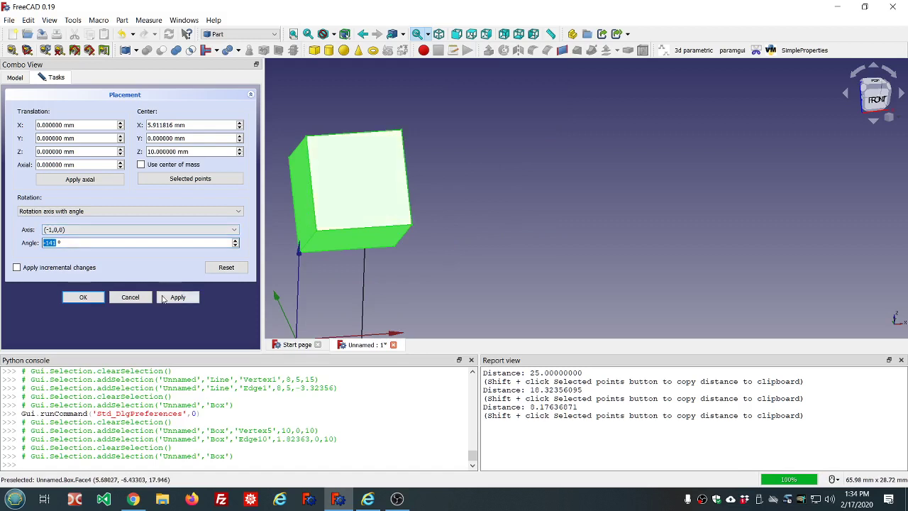
Apply the -141° tilt, enable incremental changes, and set the axis through Vertex7 and Vertex8.
left_click(171, 299)
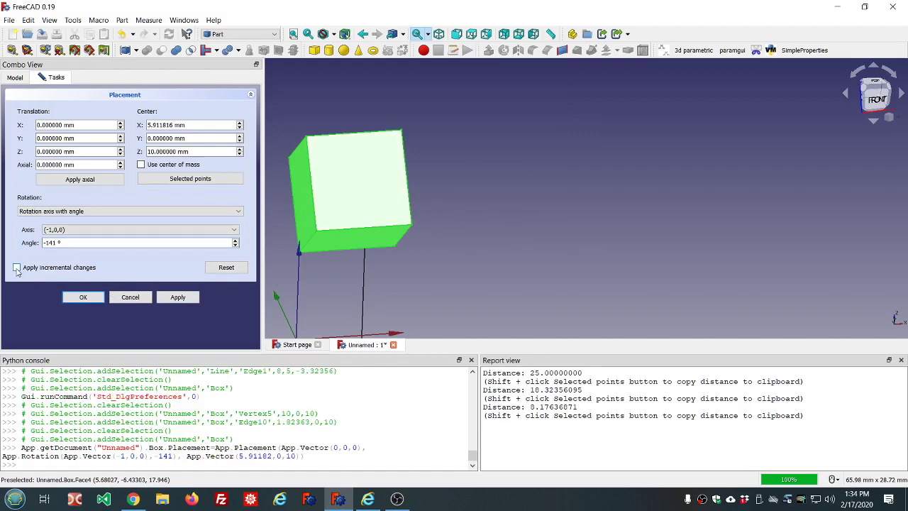
left_click(17, 268)
left_click(424, 250)
left_click(412, 227)
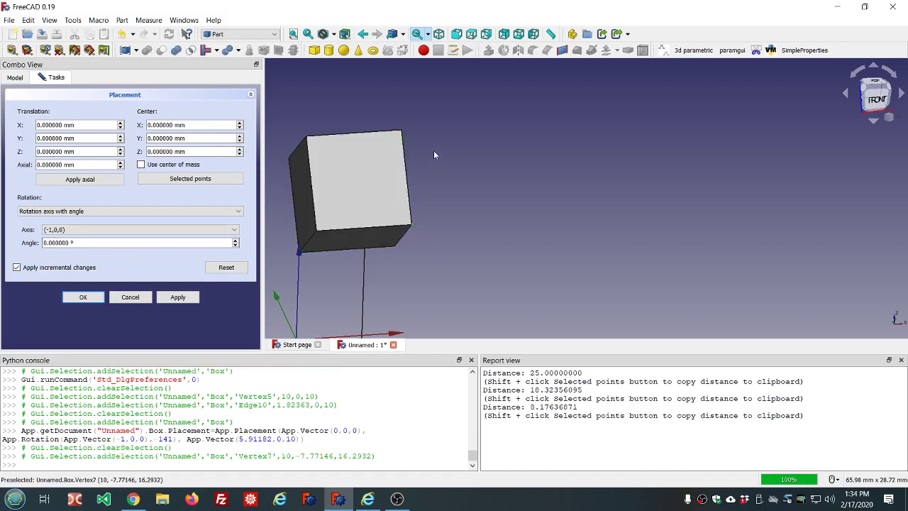
left_click(402, 132)
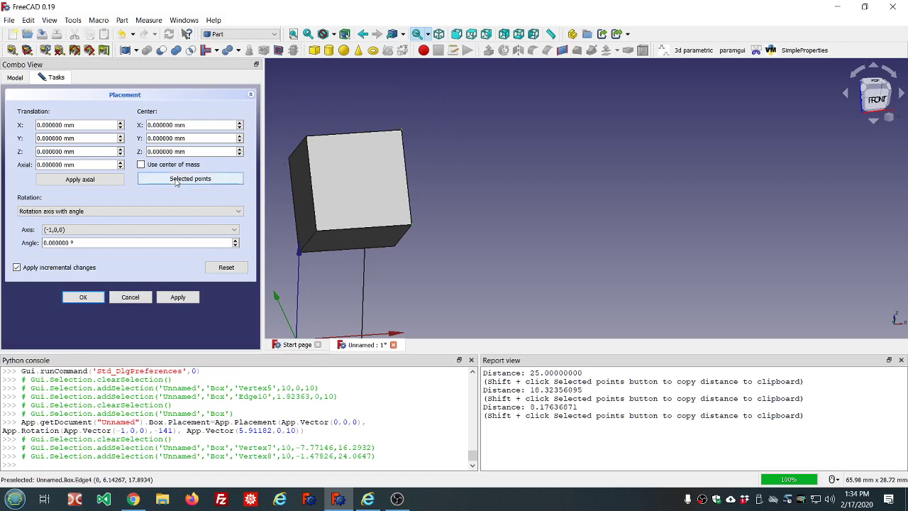
left_click(176, 182)
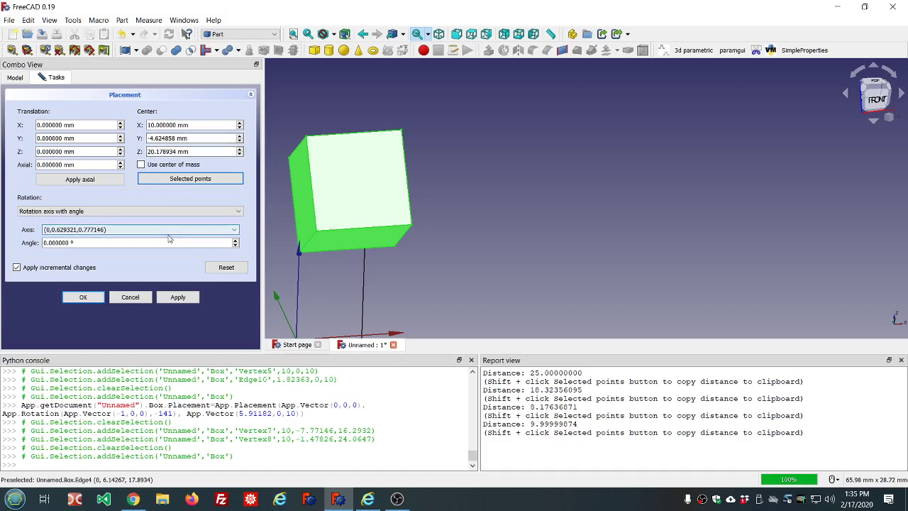
Turn the cube a further 144° about the corner-to-corner axis.
scroll(167, 242, "up", 20)
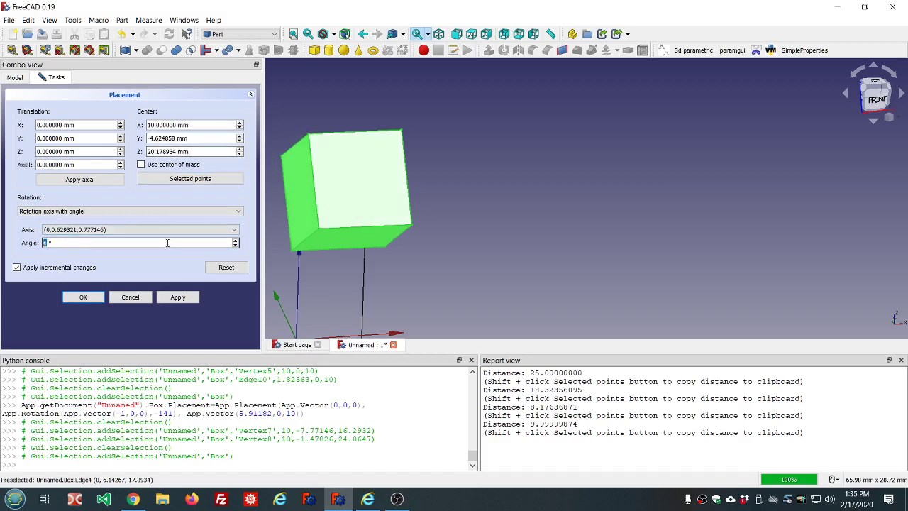
scroll(168, 243, "up", 20)
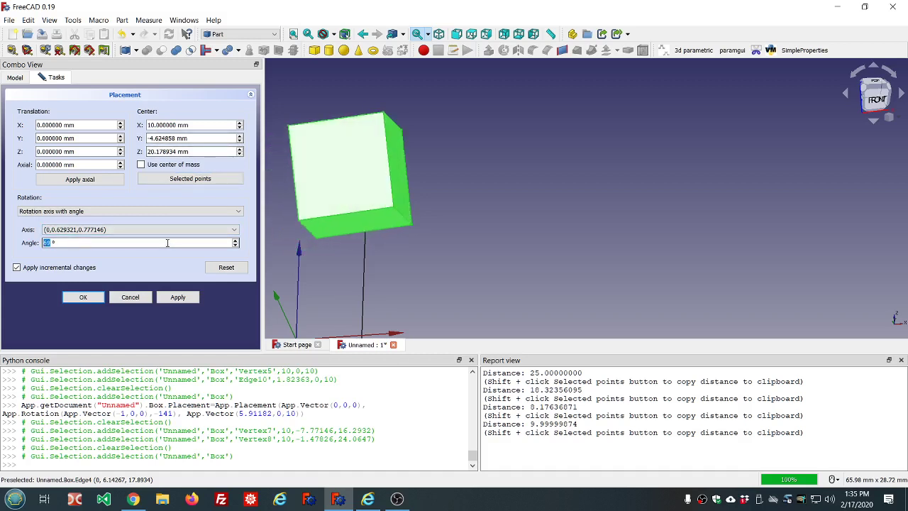
scroll(167, 243, "up", 20)
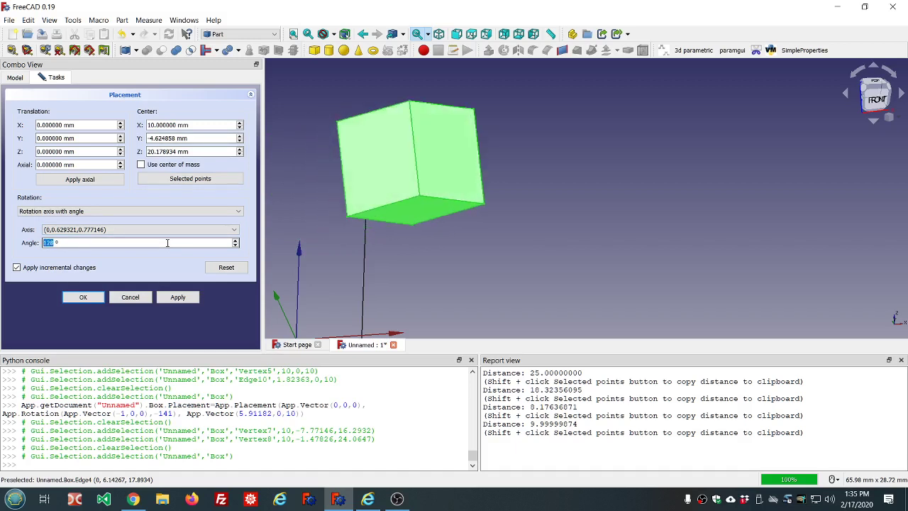
scroll(167, 243, "up", 6)
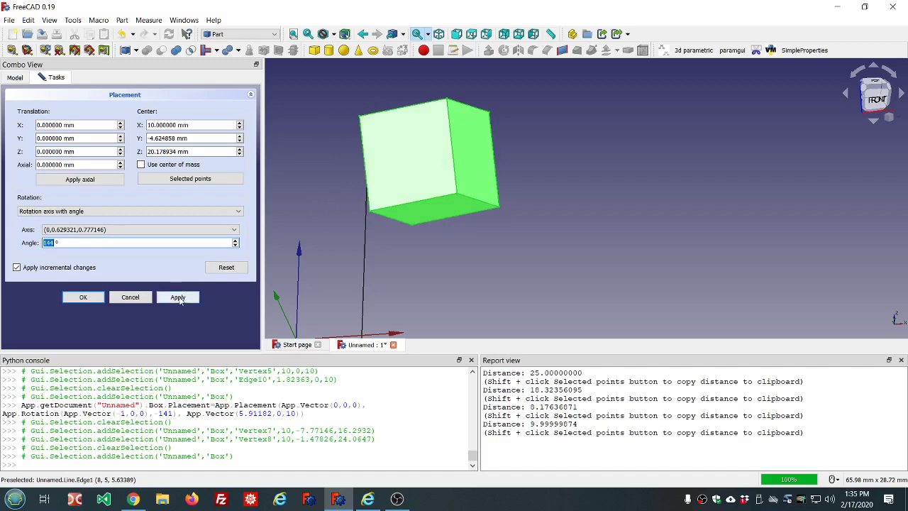
left_click(178, 298)
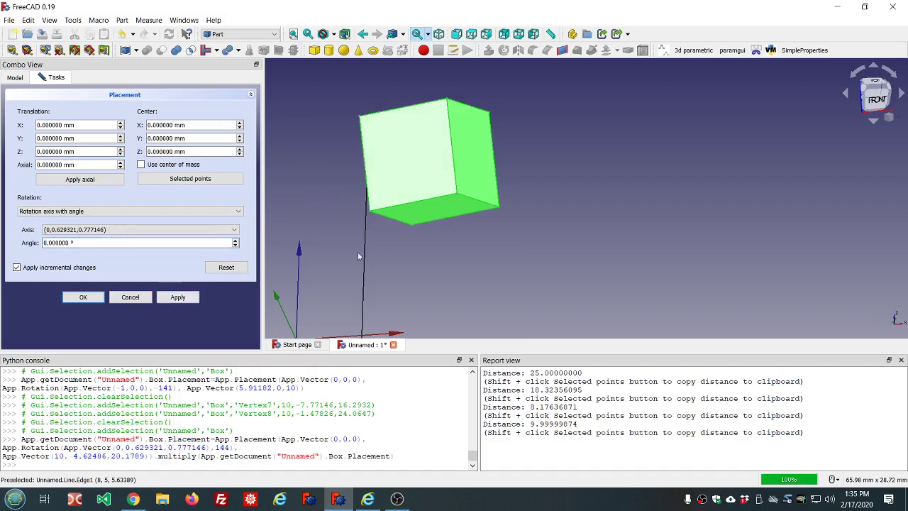
scroll(386, 257, "down", 4)
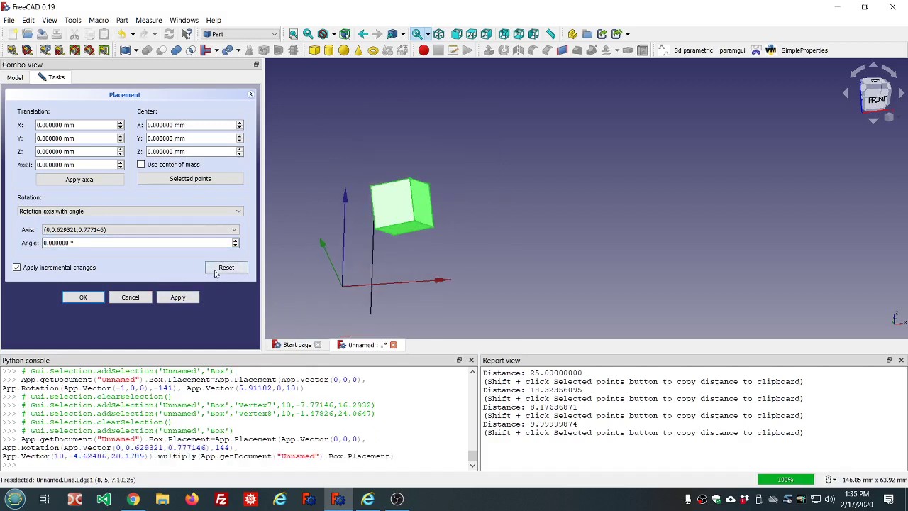
Keep the rotations, reopen the Cube's Placement, and re-enter Translation Y's minus sign unchanged.
left_click(83, 297)
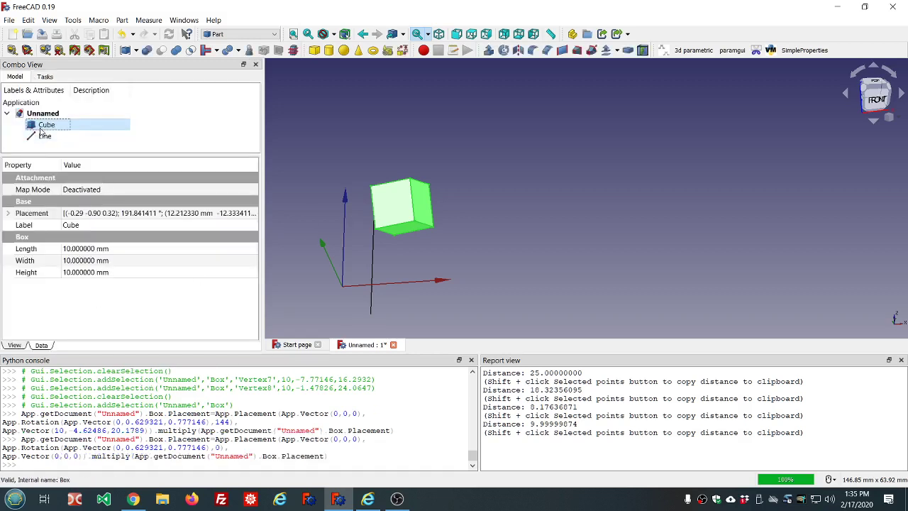
left_click(164, 213)
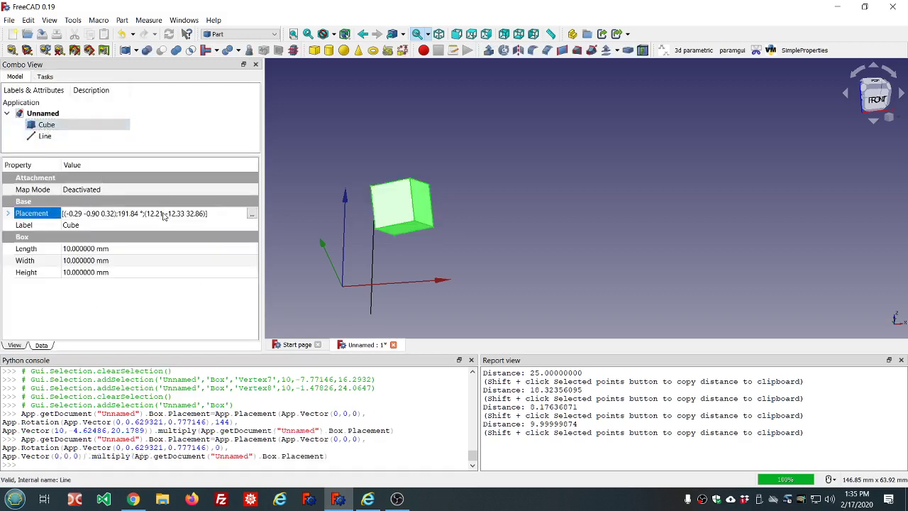
left_click(250, 216)
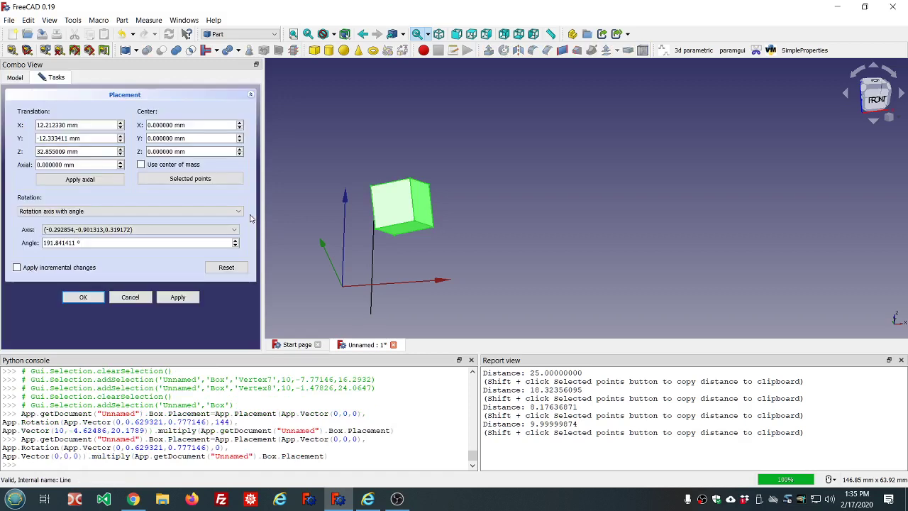
left_click(46, 138)
key("Home")
key("Delete")
type("-")
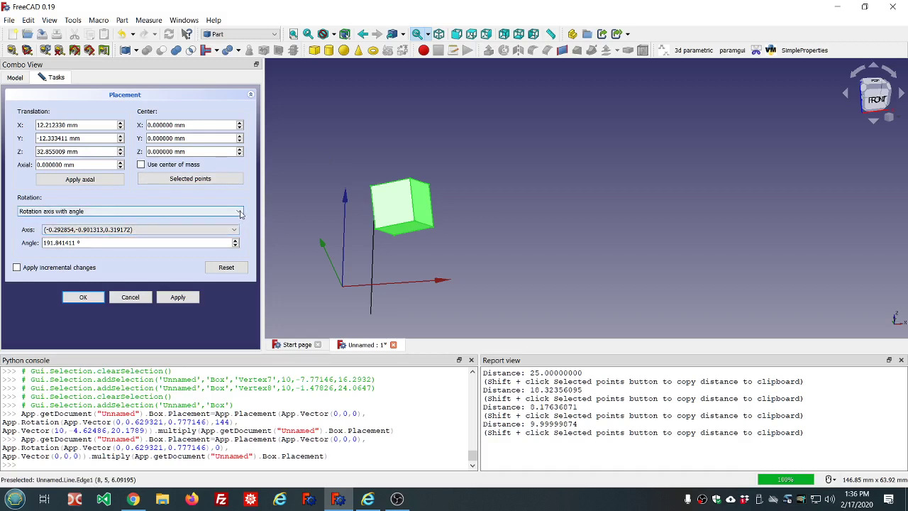
left_click(240, 212)
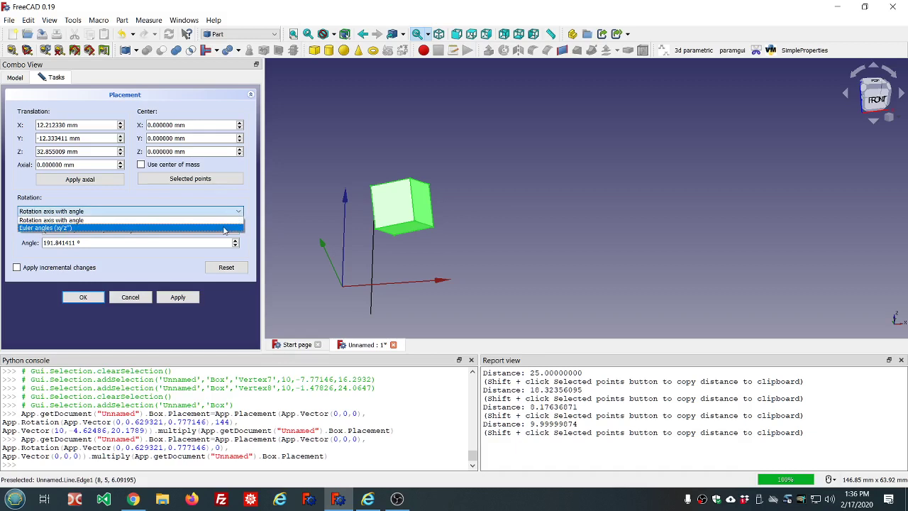
left_click(224, 228)
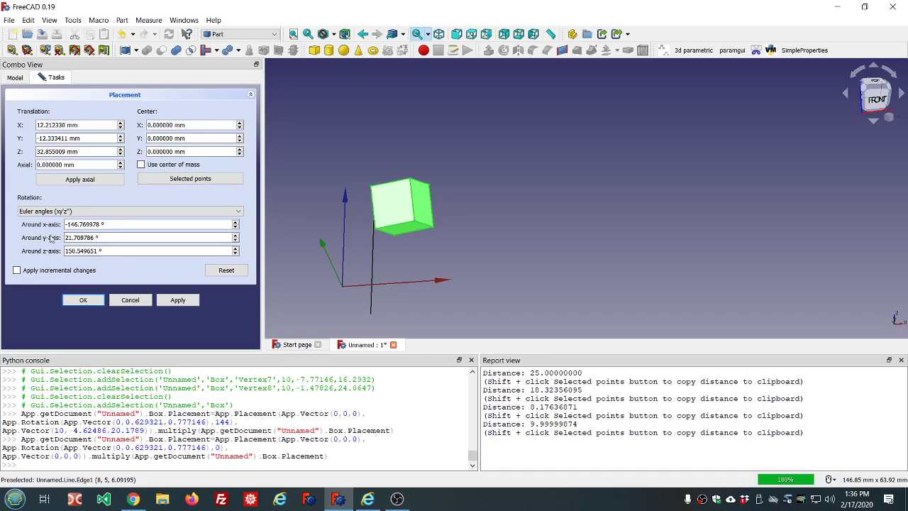
left_click(239, 214)
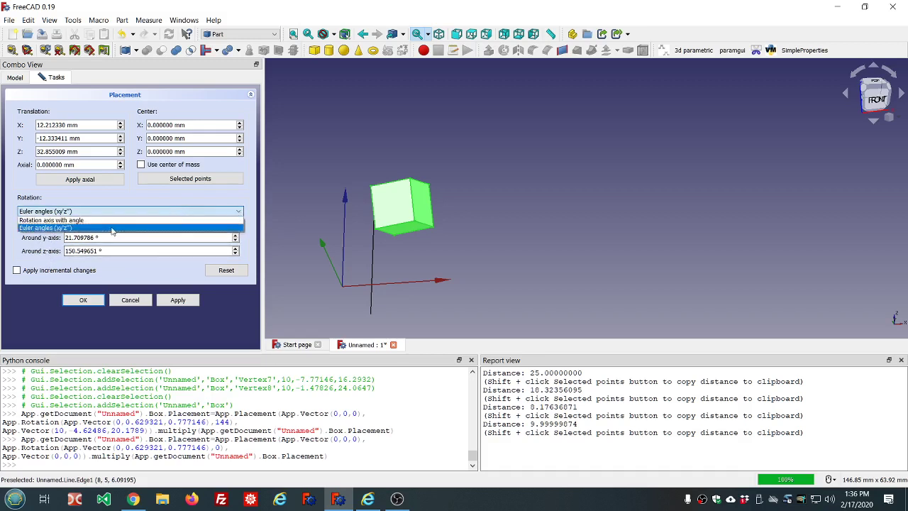
left_click(107, 221)
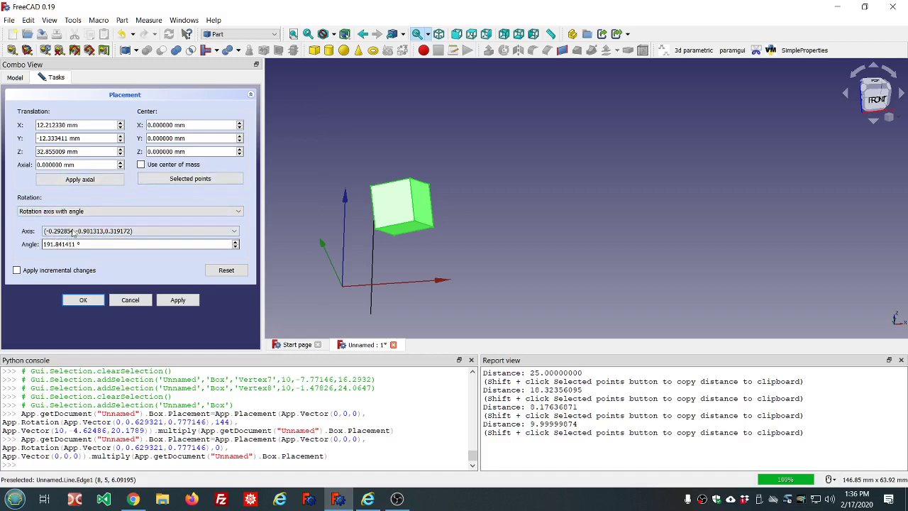
scroll(420, 278, "up", 2)
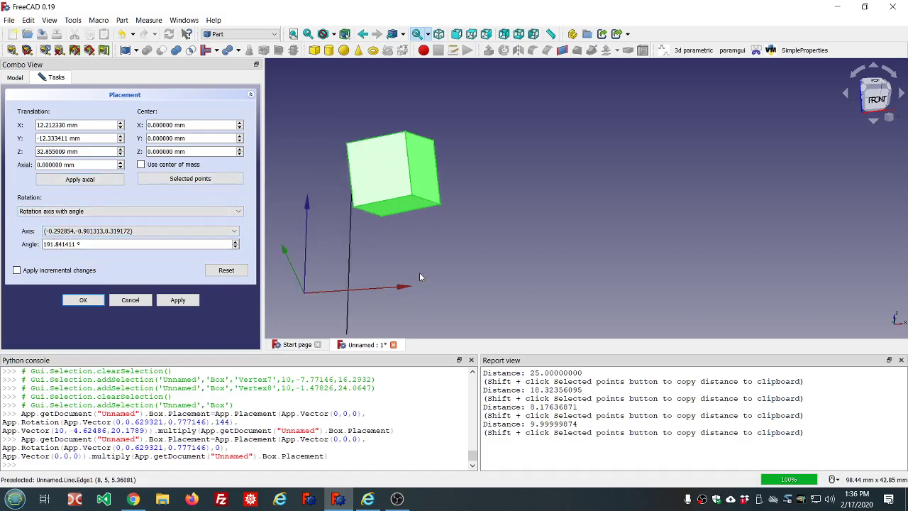
scroll(401, 116, "up", 2)
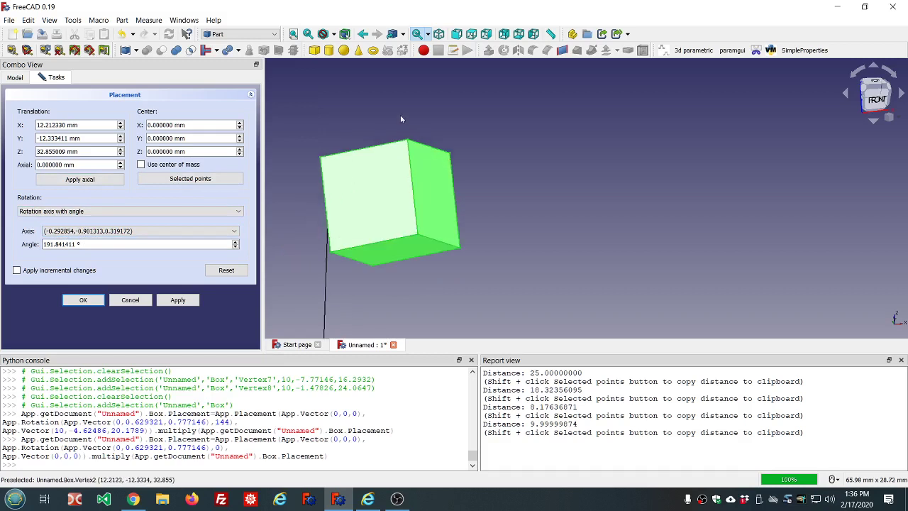
scroll(401, 117, "down", 2)
left_click(398, 108)
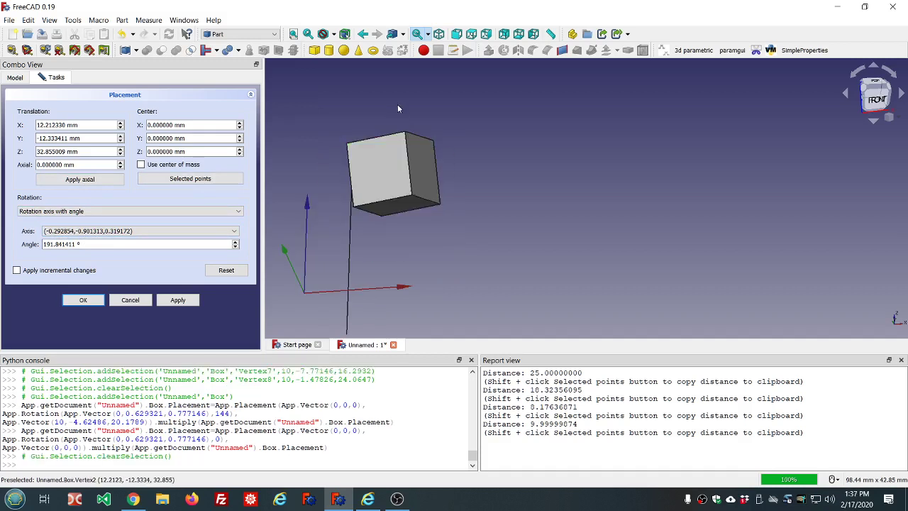
Accept the placement and add a second 10 mm cube, Cube001, at the origin.
left_click(83, 301)
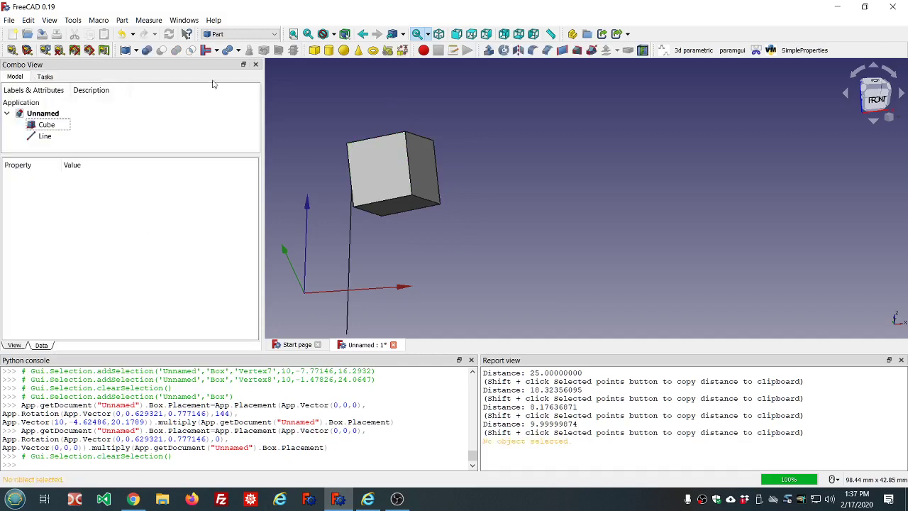
left_click(312, 51)
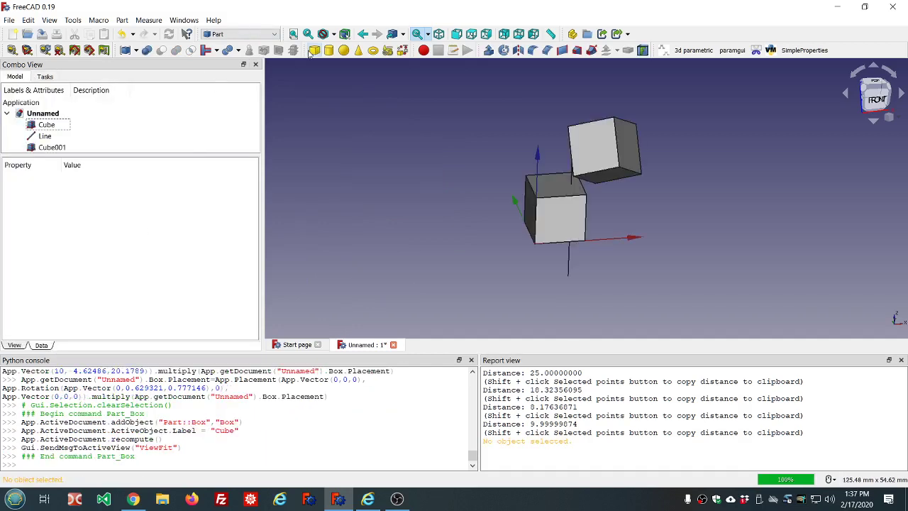
left_click(34, 147)
scroll(347, 151, "down", 3)
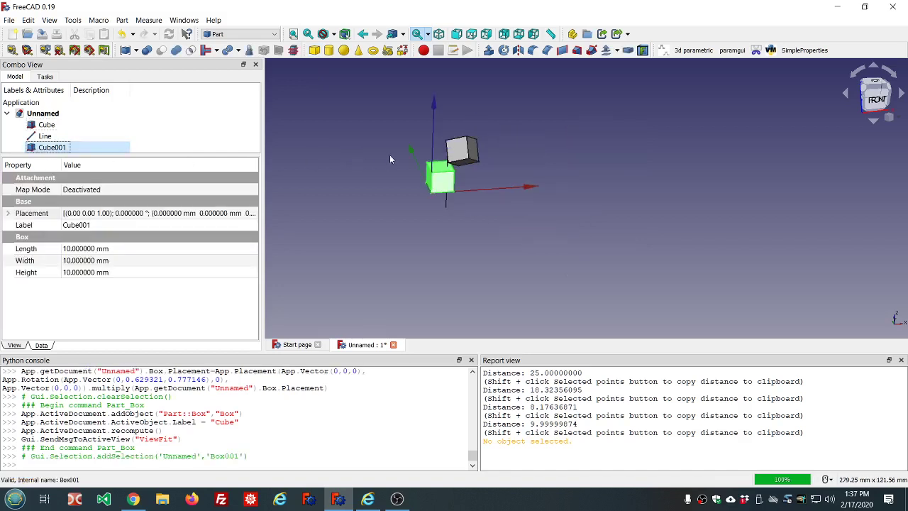
scroll(390, 156, "up", 2)
middle_click_drag(543, 119, 542, 136)
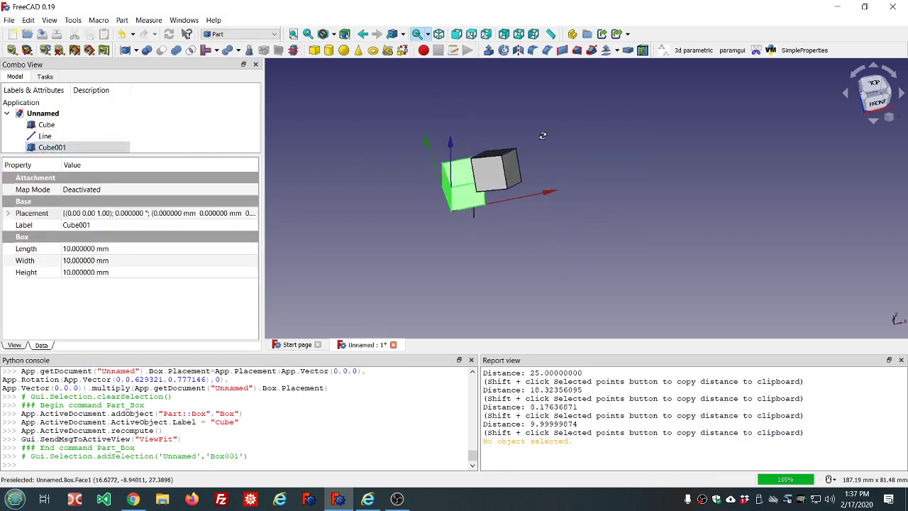
Hide the Line object and reselect Cube001.
left_click(93, 135)
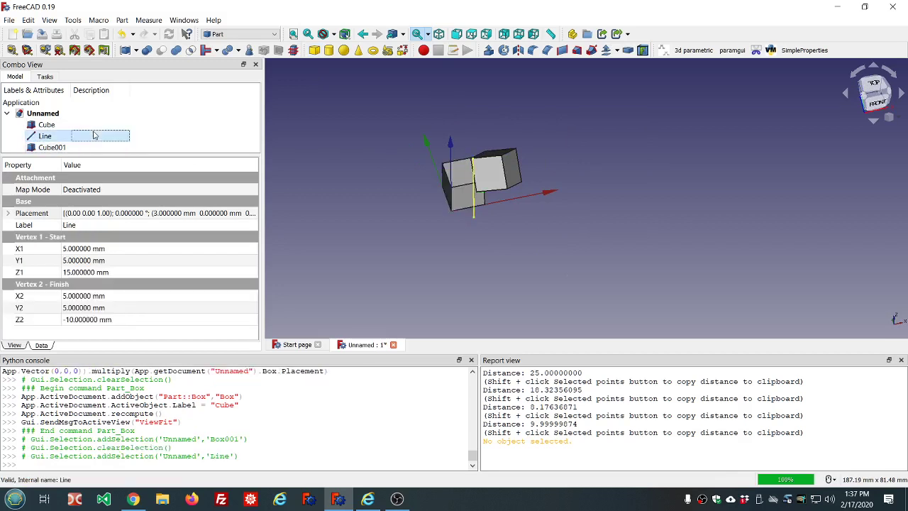
key("space")
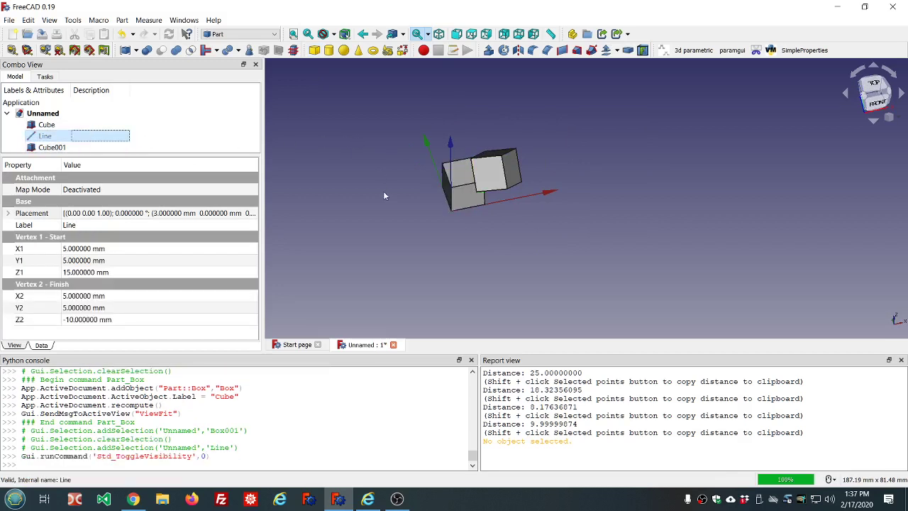
left_click(56, 147)
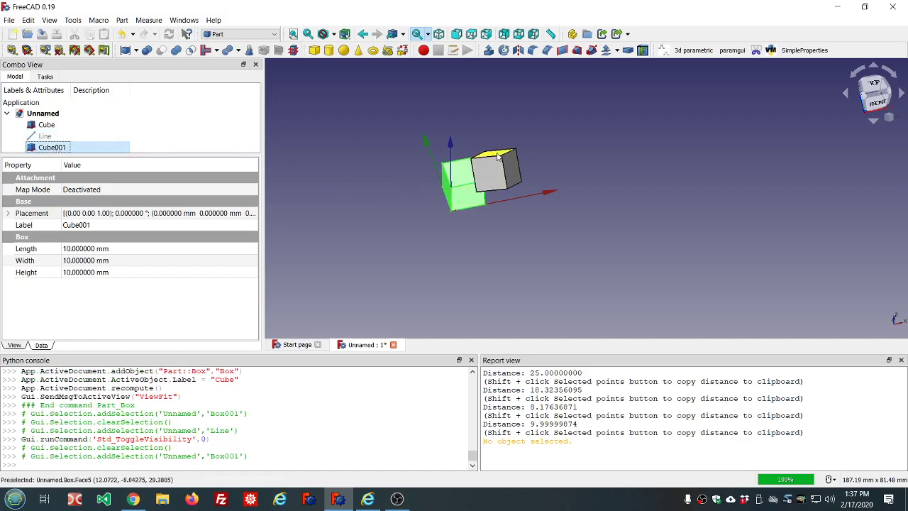
scroll(498, 159, "down", 4)
scroll(498, 161, "up", 4)
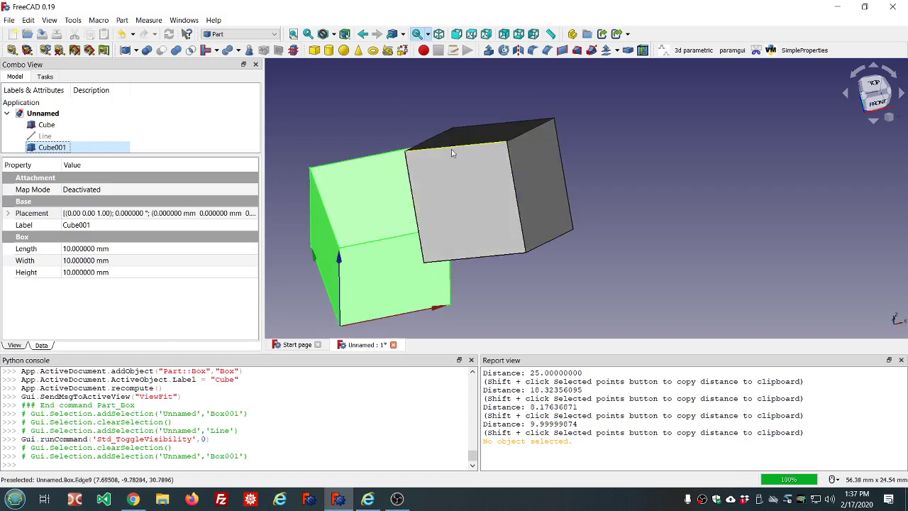
scroll(494, 158, "down", 2)
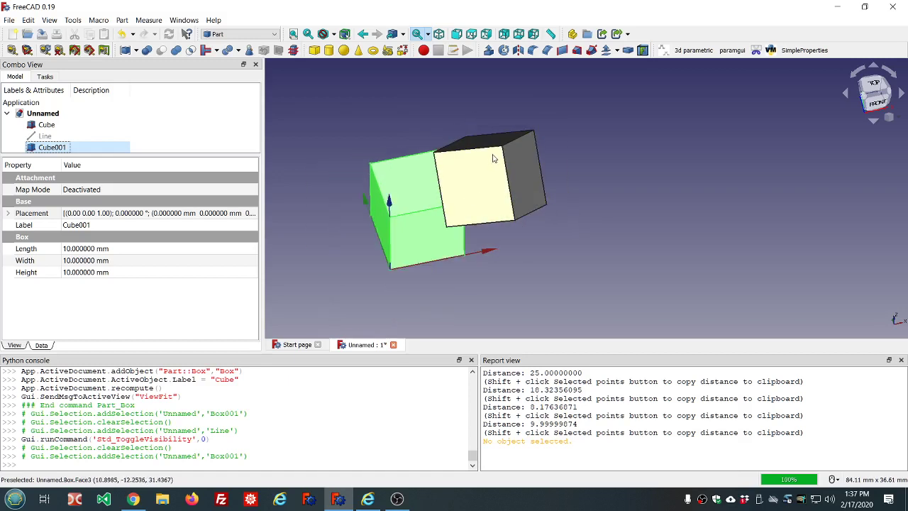
scroll(494, 158, "up", 2)
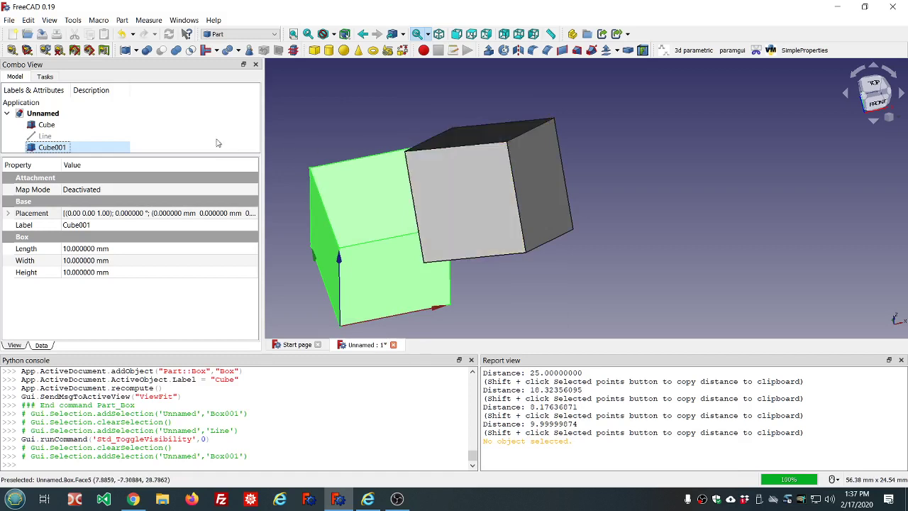
In Cube001's Placement, set axis 0.328661, -0.331919, 0.884201 from one corner on each cube.
left_click(183, 216)
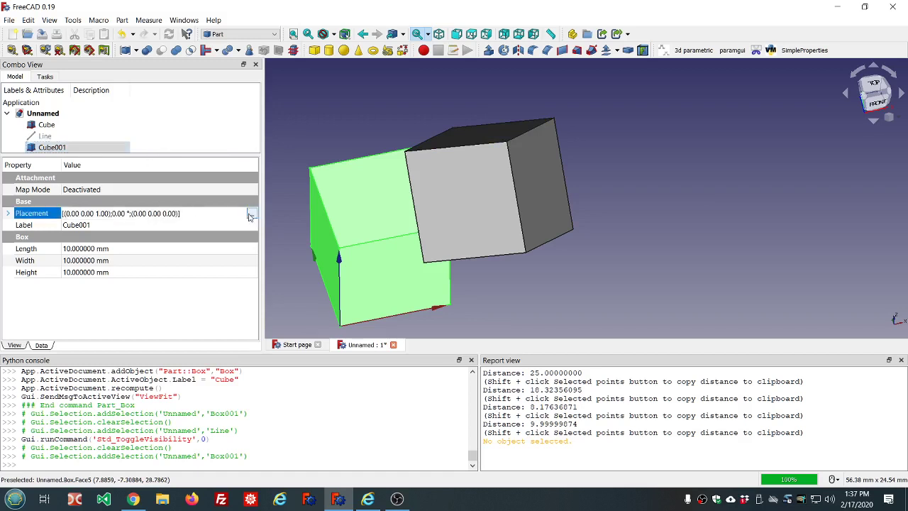
left_click(251, 214)
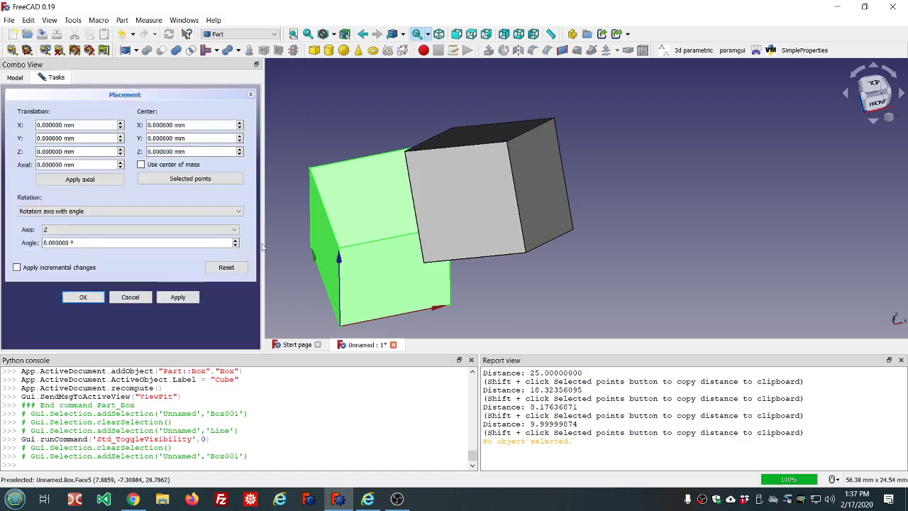
scroll(326, 312, "down", 1)
scroll(327, 297, "up", 3)
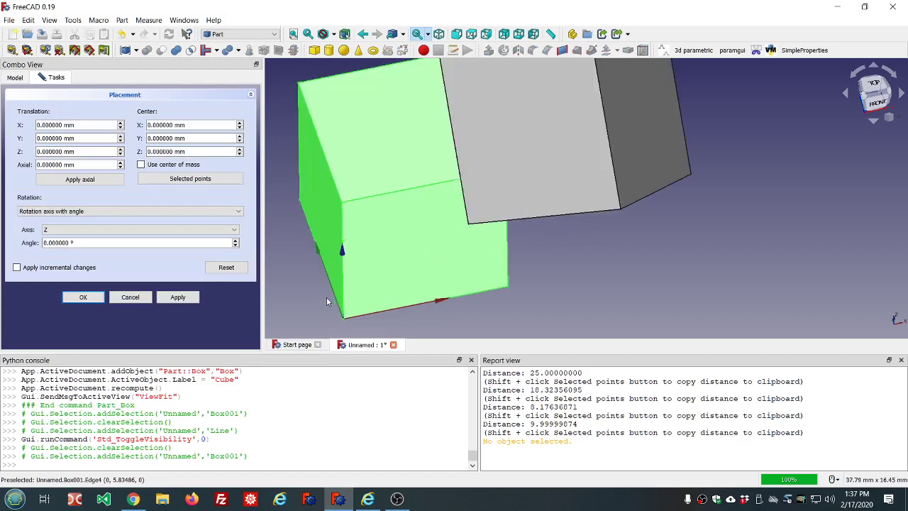
scroll(324, 300, "down", 2)
left_click(351, 325)
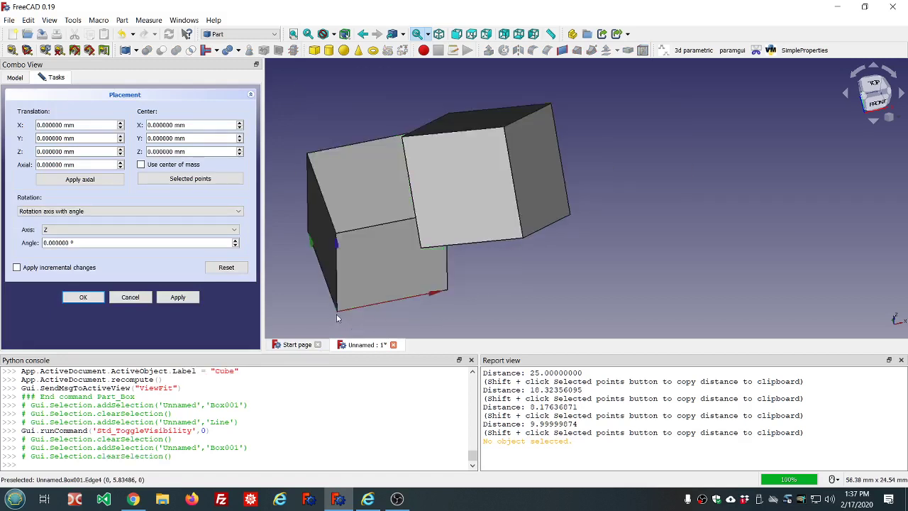
left_click(338, 315)
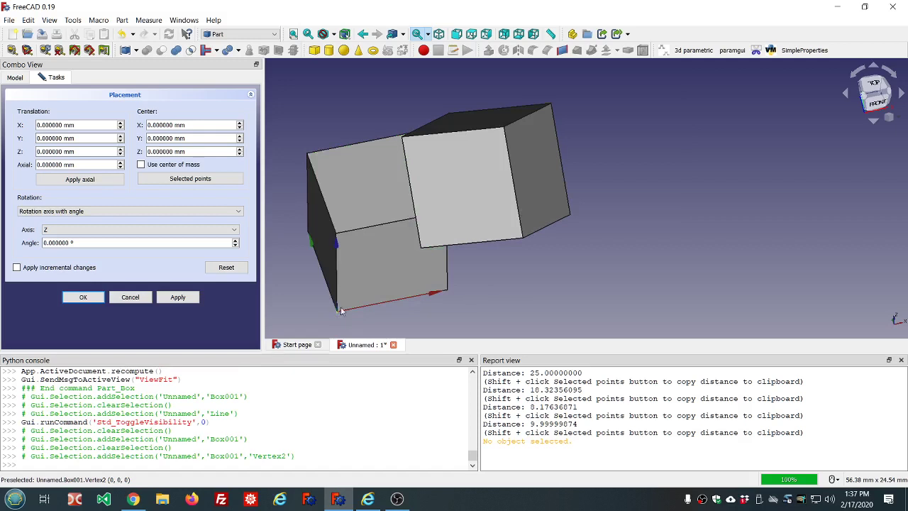
left_click(505, 128)
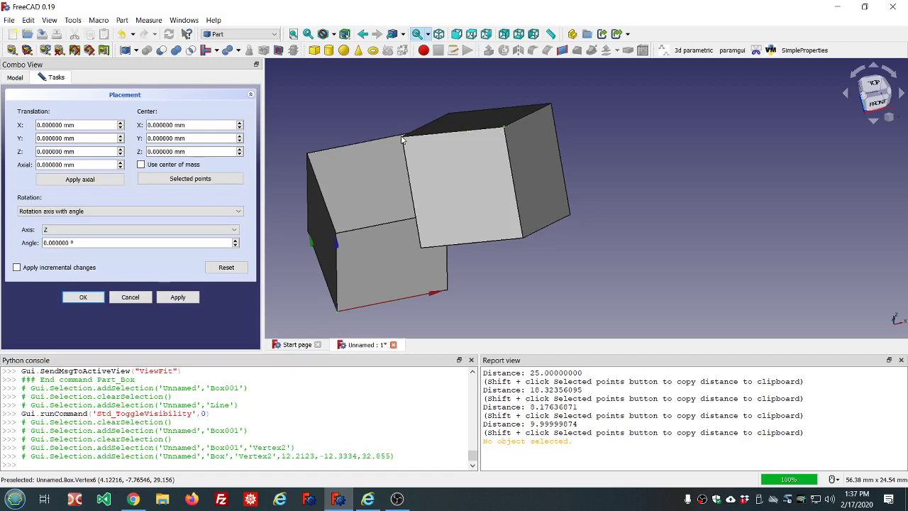
left_click(198, 180)
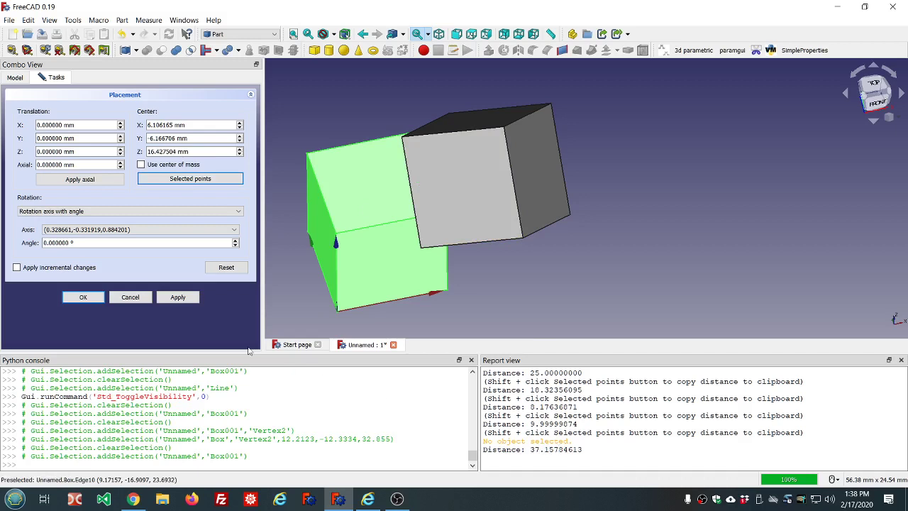
Paste 37.157846 into the Axial field and apply it to slide Cube001 up onto the first cube.
left_click(103, 230)
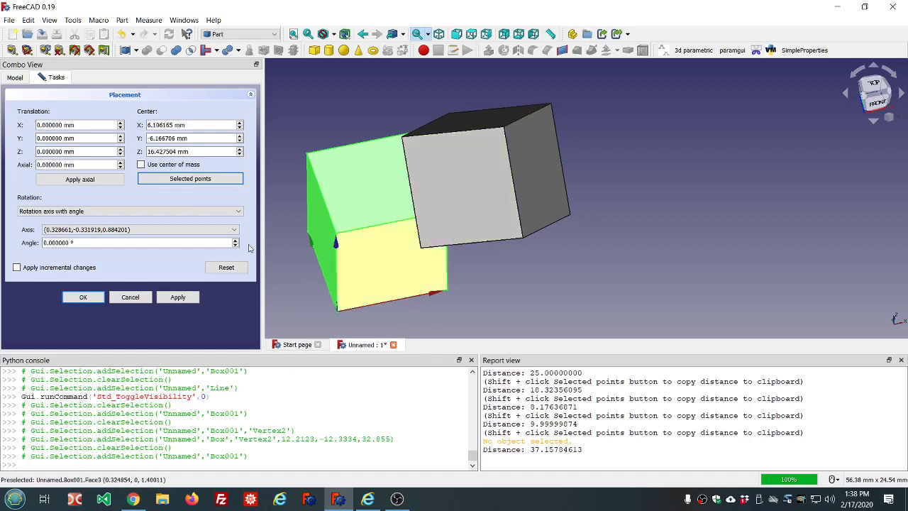
left_click(87, 166)
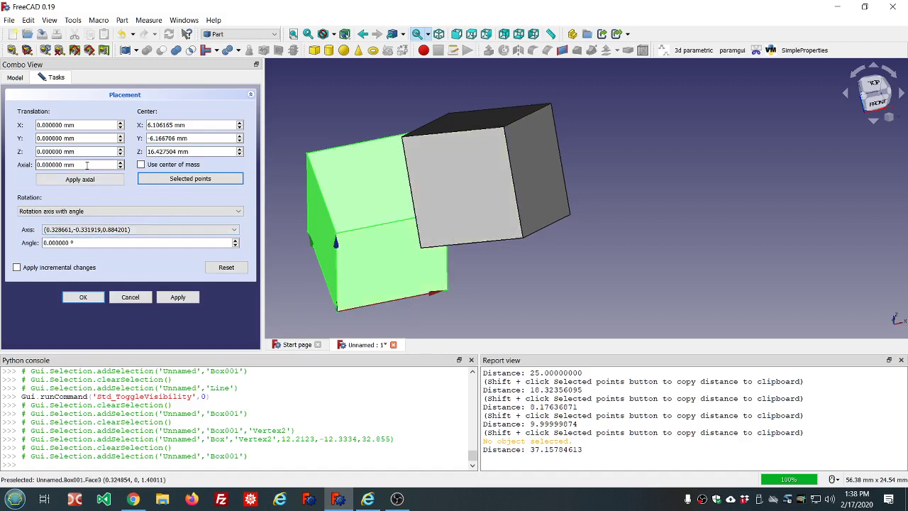
triple_click(85, 164)
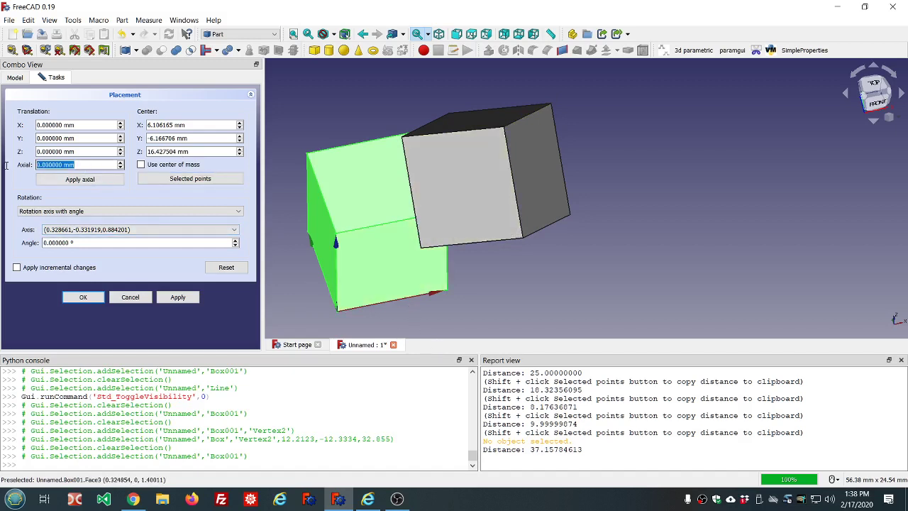
right_click(82, 162)
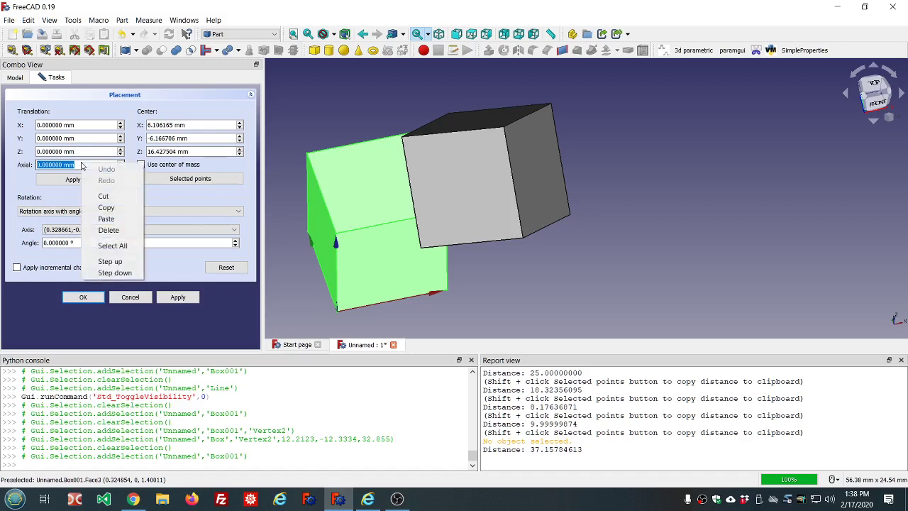
left_click(106, 220)
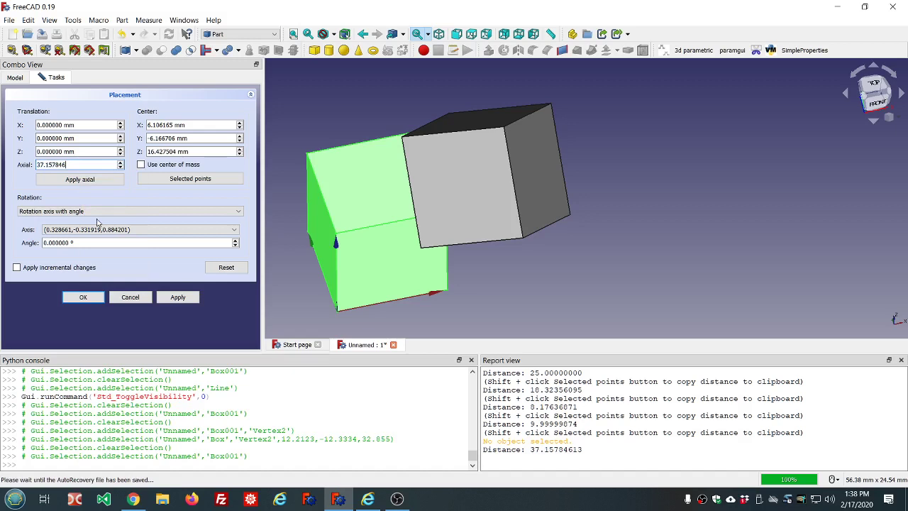
left_click(85, 182)
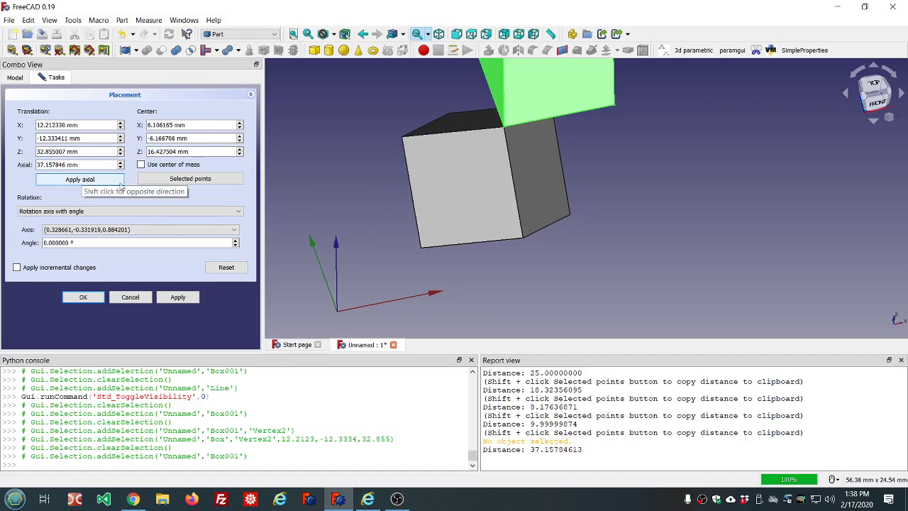
scroll(489, 179, "down", 3)
Test moving Cube001 further along the axis with repeated axial steps.
scroll(489, 179, "down", 1)
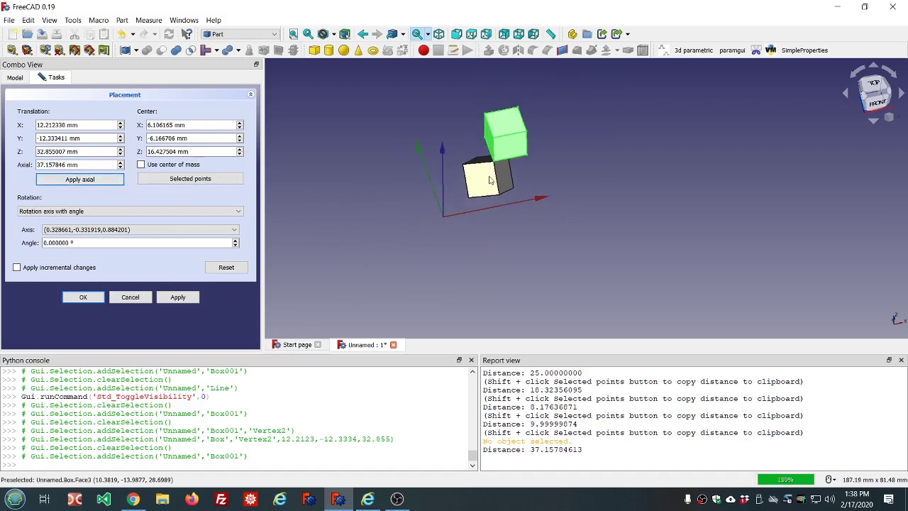
scroll(552, 124, "up", 1)
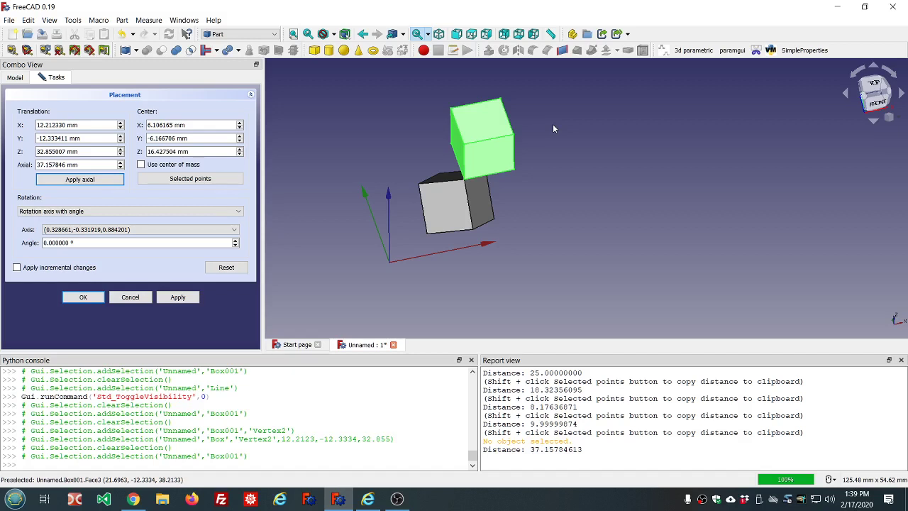
left_click(103, 182)
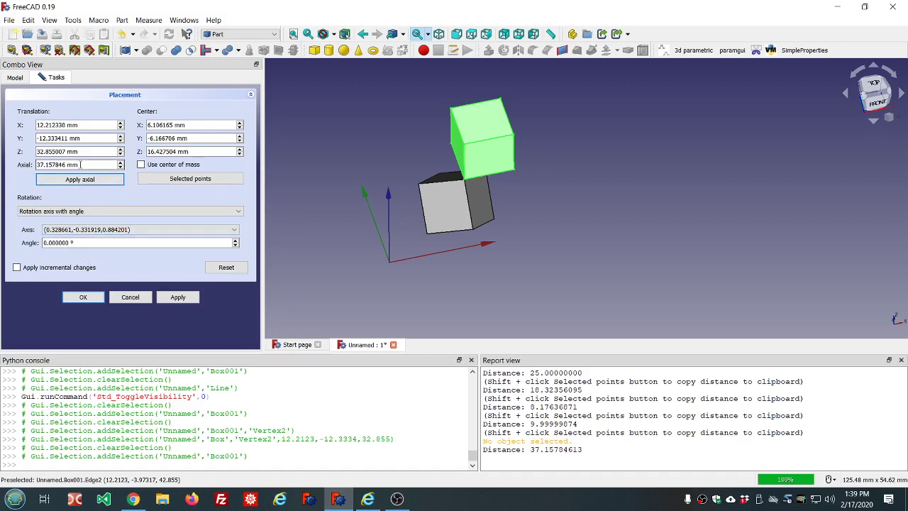
left_click(55, 164)
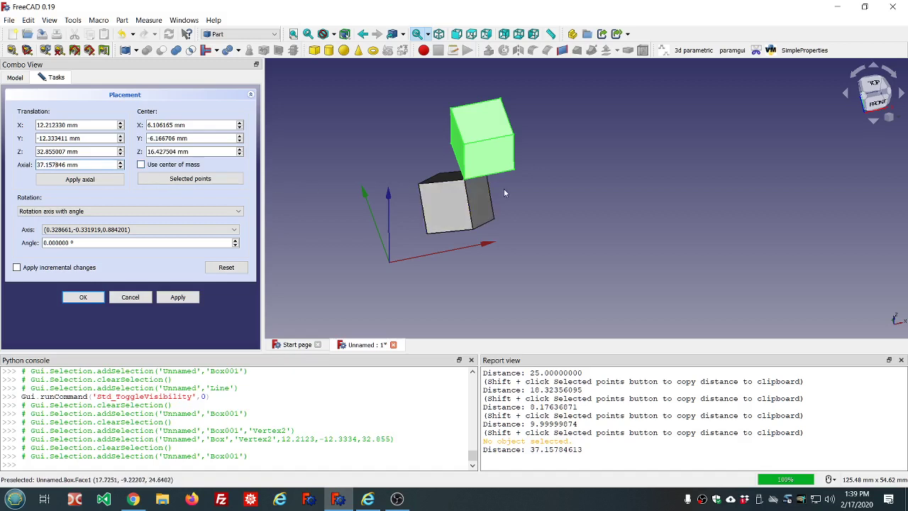
scroll(543, 142, "up", 2)
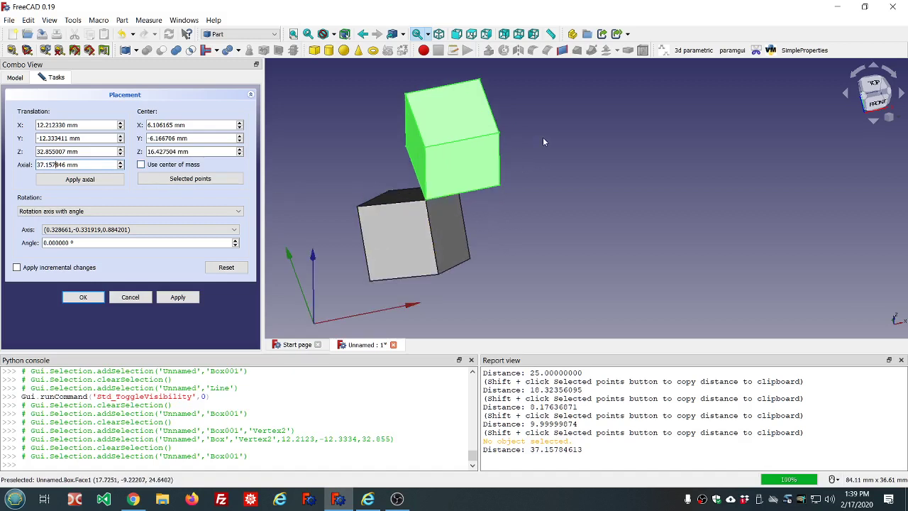
left_click(80, 180)
left_click(80, 179)
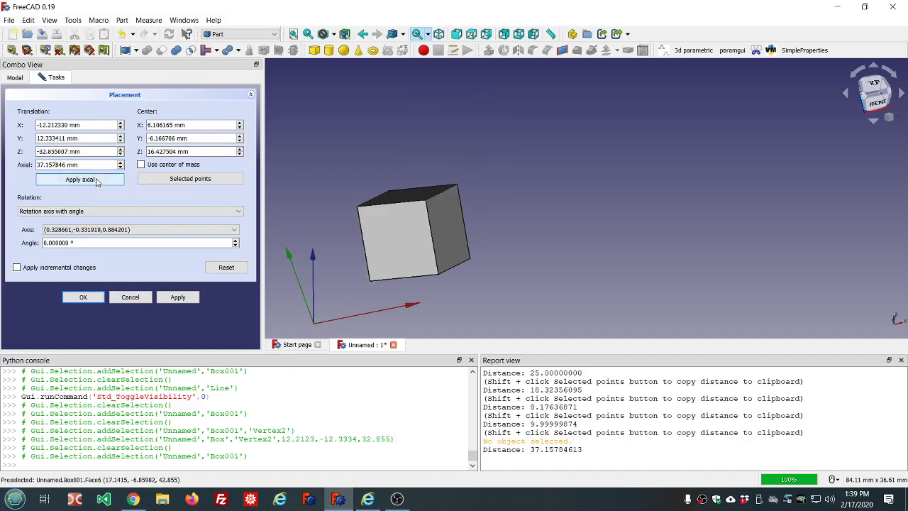
Step Cube001 back to touch the first cube's corner, check the contact, and apply the placement.
scroll(396, 163, "down", 5)
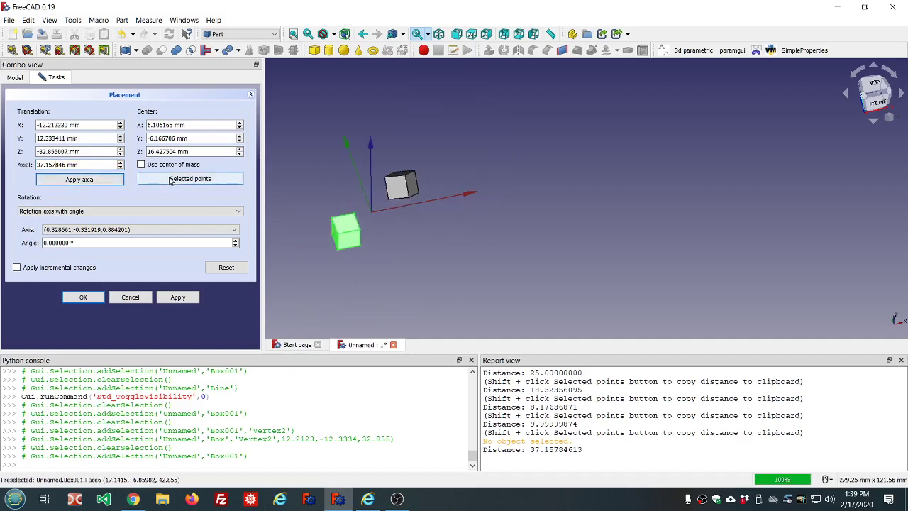
scroll(313, 188, "down", 2)
left_click(80, 180)
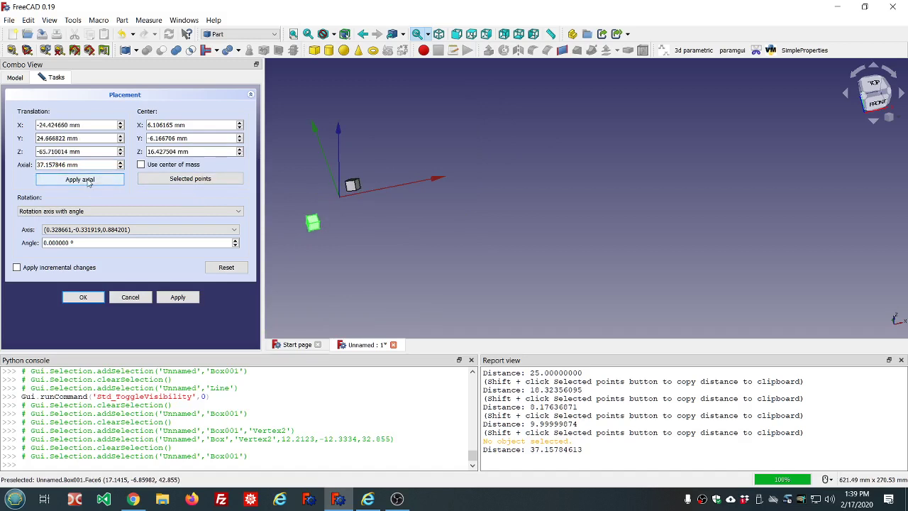
left_click(80, 179)
left_click(80, 179)
left_click(80, 180)
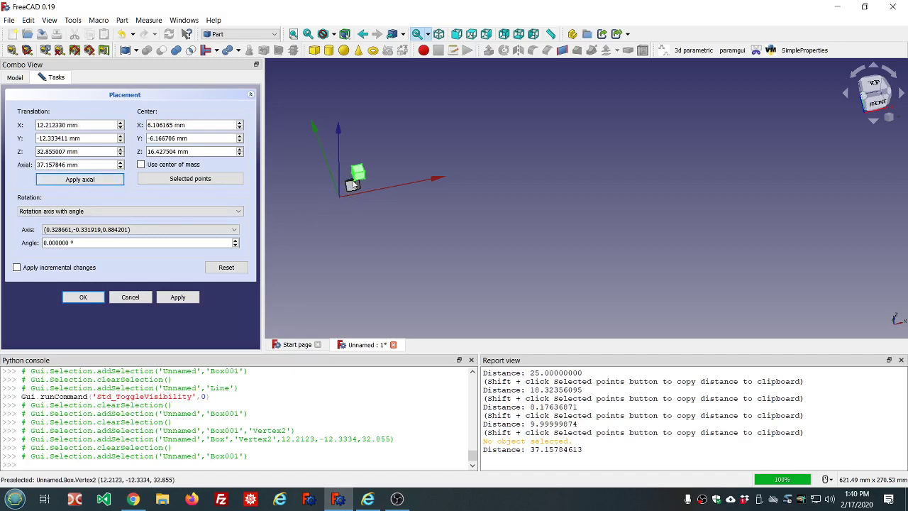
scroll(352, 184, "up", 6)
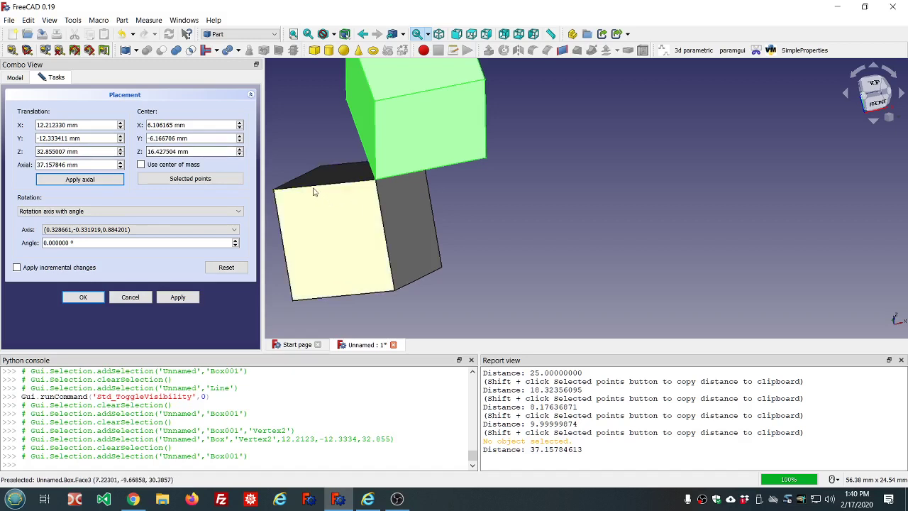
middle_click_drag(349, 224, 461, 194)
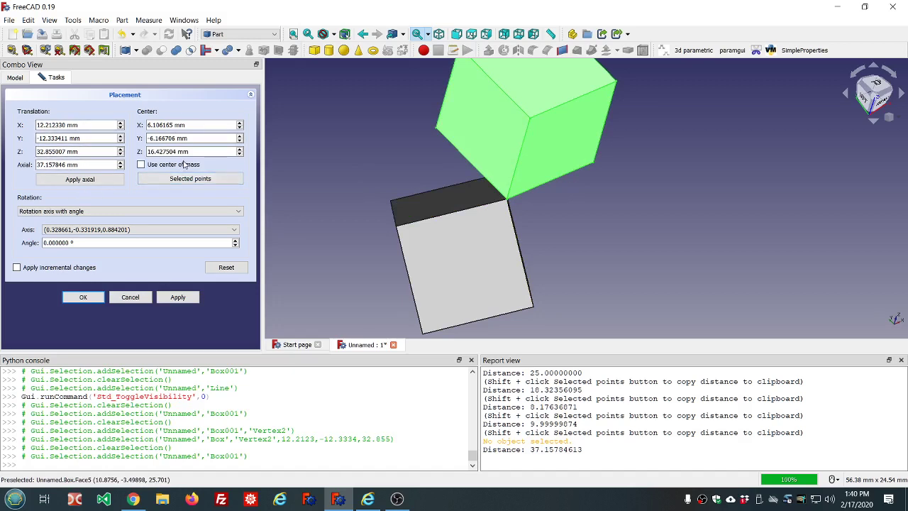
left_click(178, 297)
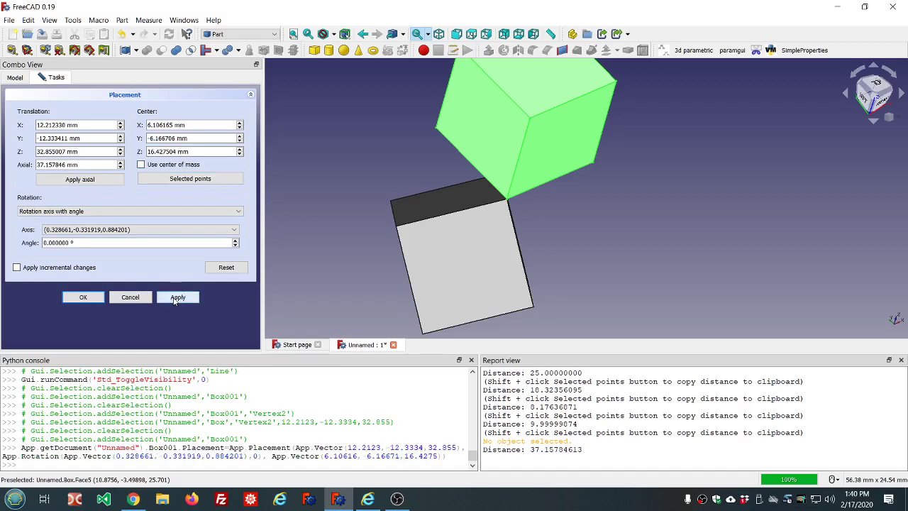
Enable incremental changes and pick the touching corner plus two more corners across both cubes.
left_click(17, 267)
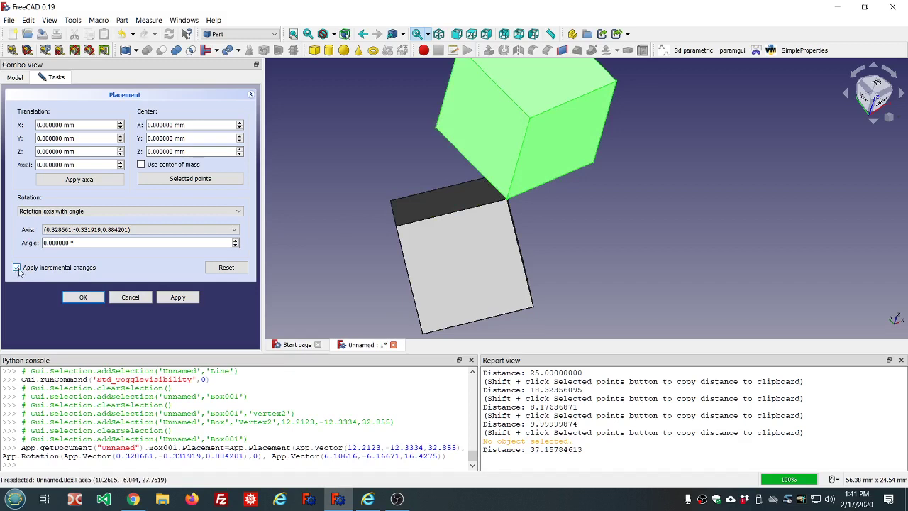
middle_click_drag(468, 235, 447, 234)
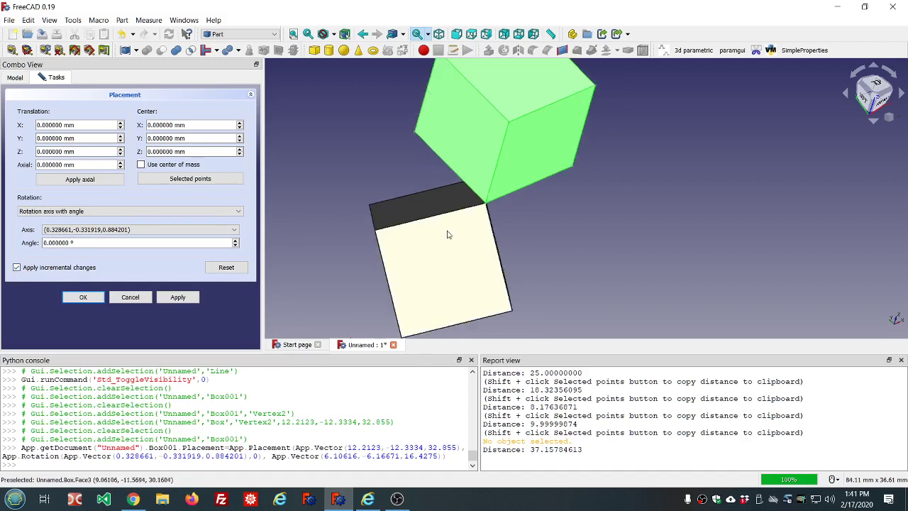
scroll(447, 234, "up", 2)
left_click(557, 217)
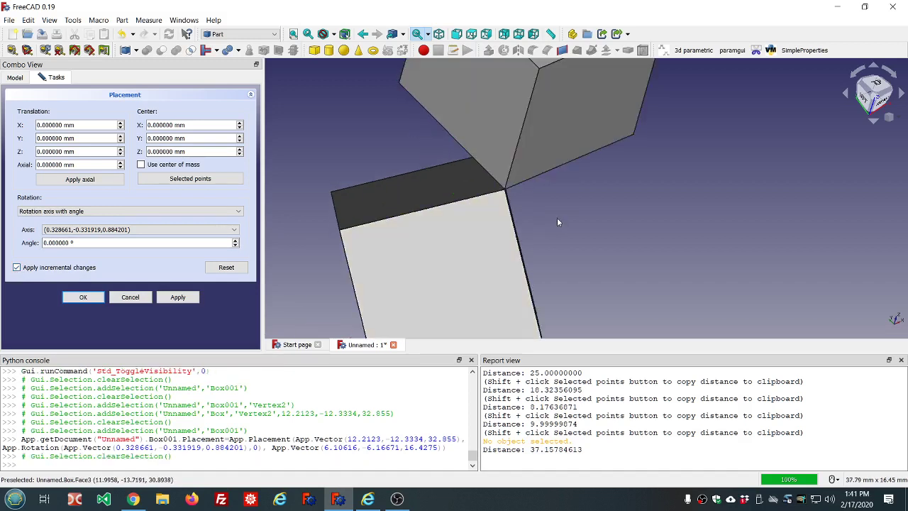
left_click(504, 192)
scroll(504, 192, "down", 4)
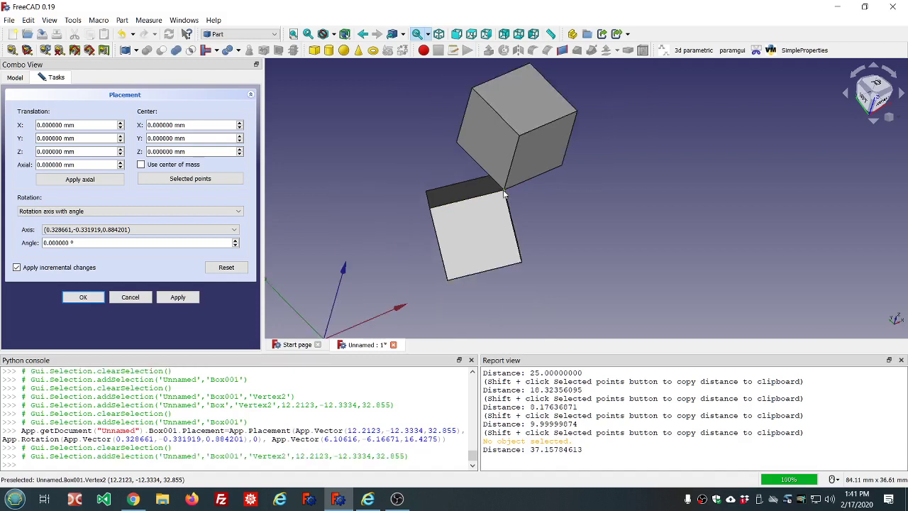
scroll(454, 202, "up", 4)
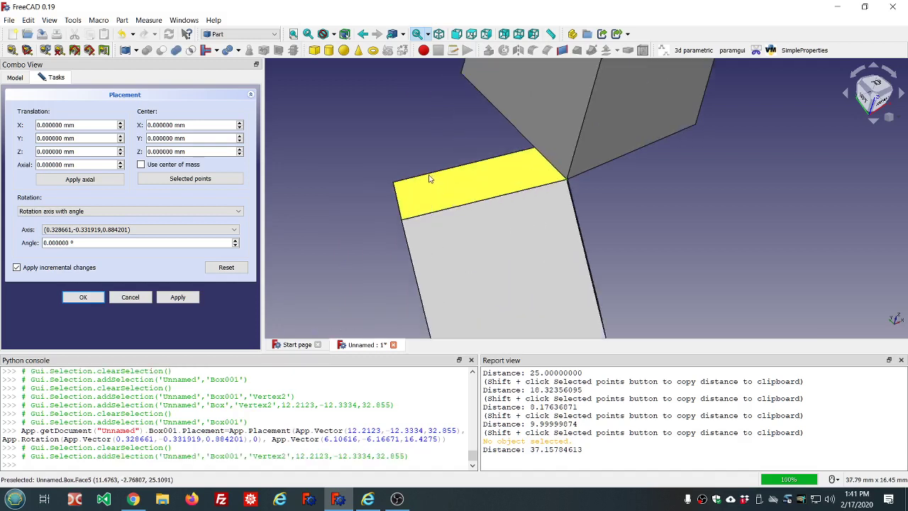
left_click(400, 224, "ctrl")
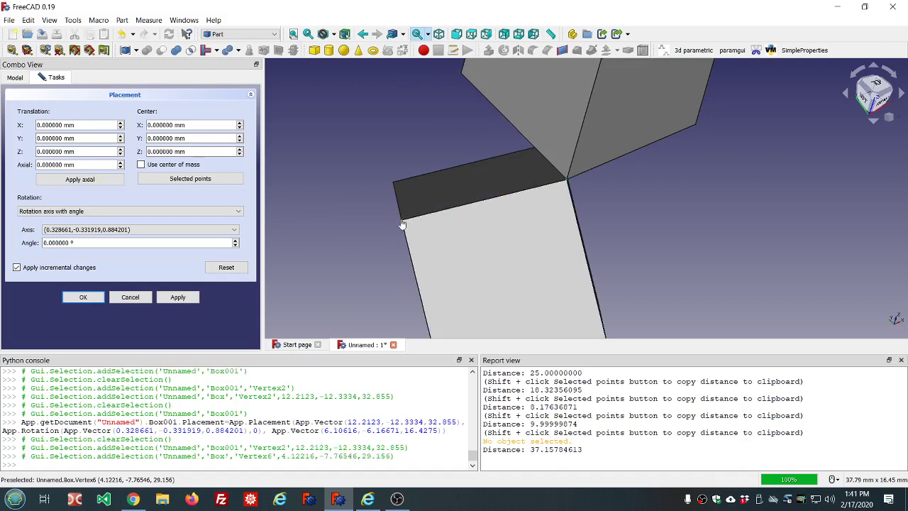
left_click(459, 78, "ctrl")
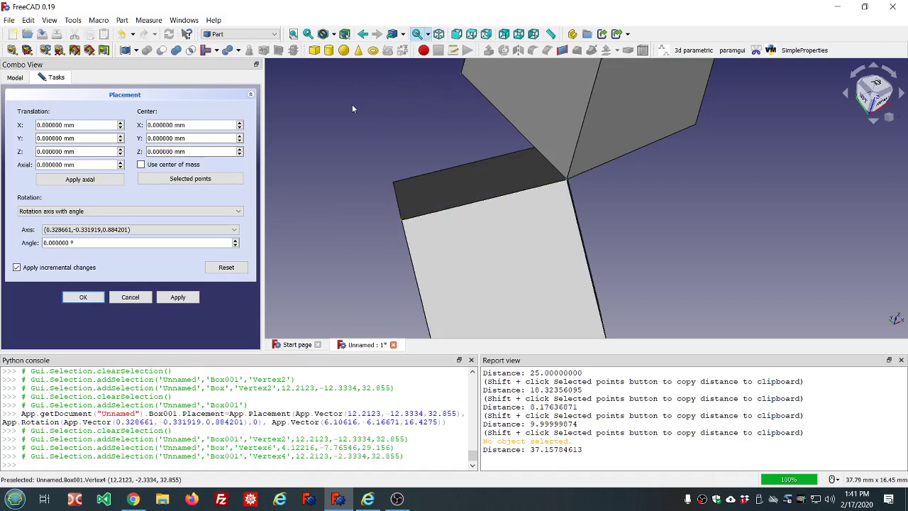
Rotate Cube001 by -62.819513° about the axis through the picked points.
left_click(190, 180)
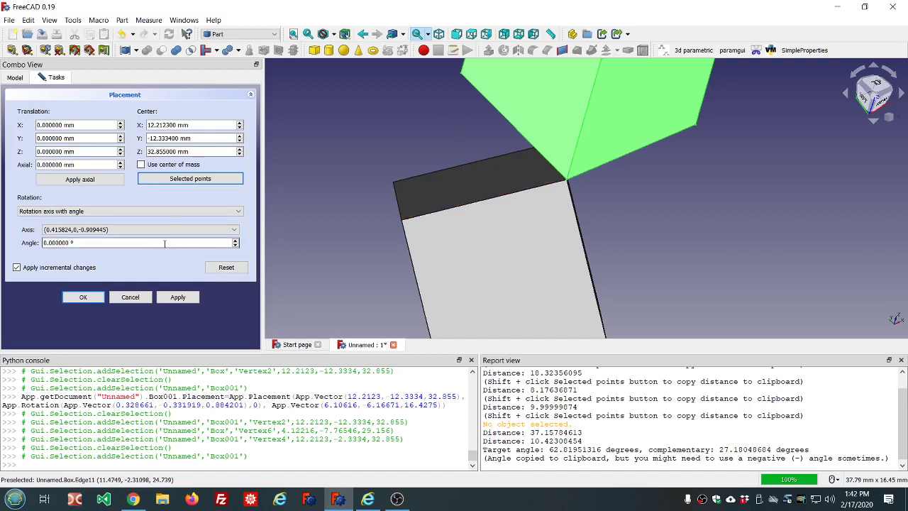
left_click_drag(164, 243, 21, 250)
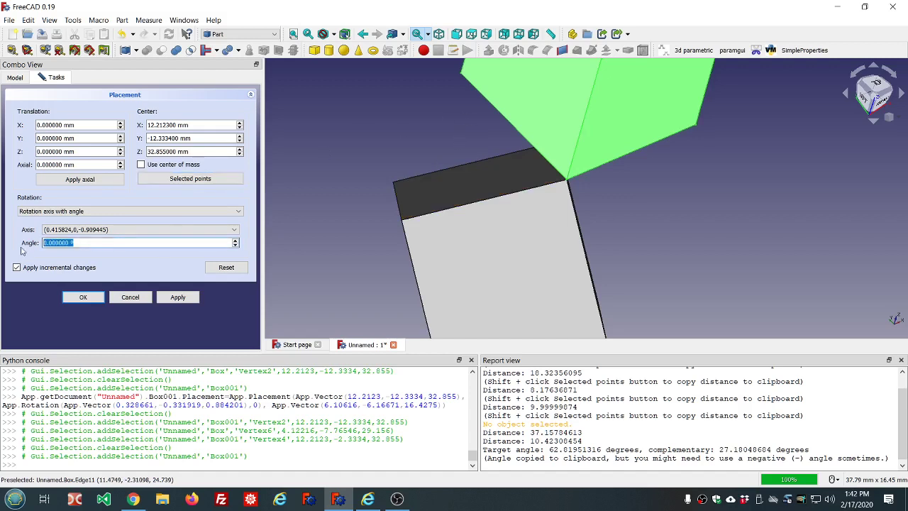
key("ctrl+v")
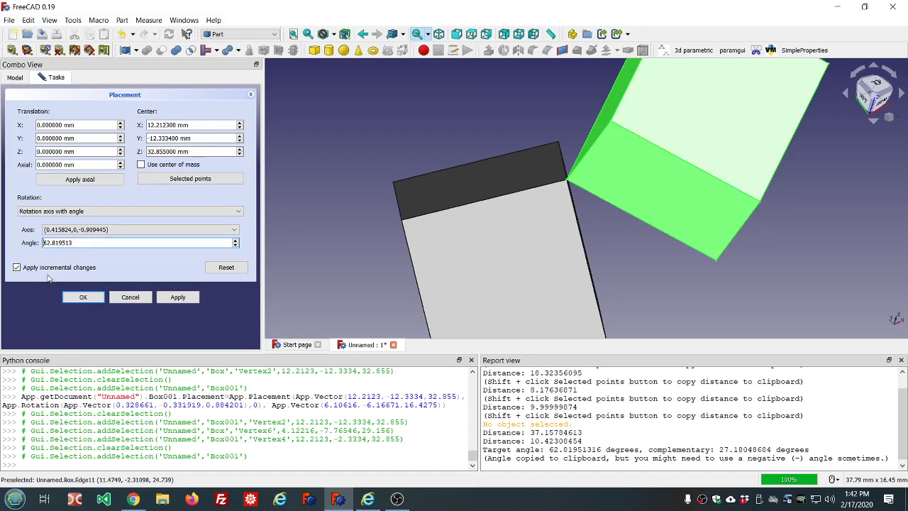
type("-")
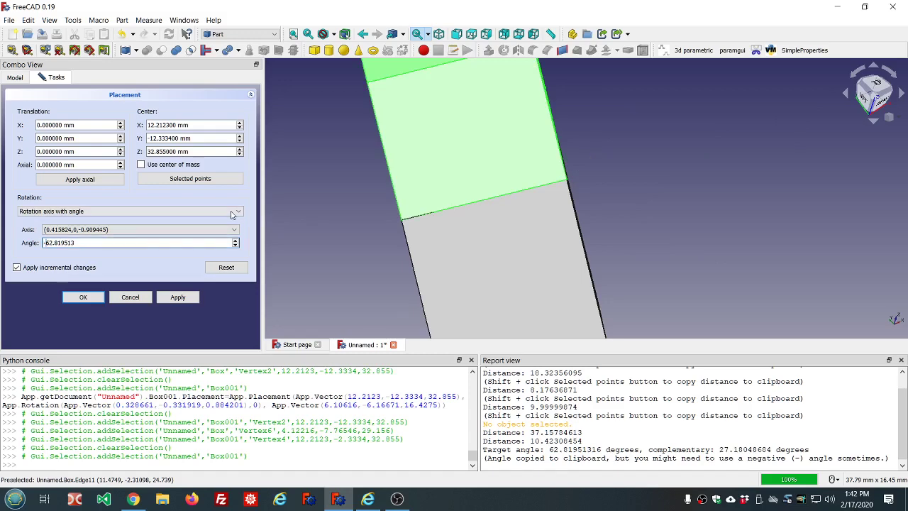
left_click(182, 298)
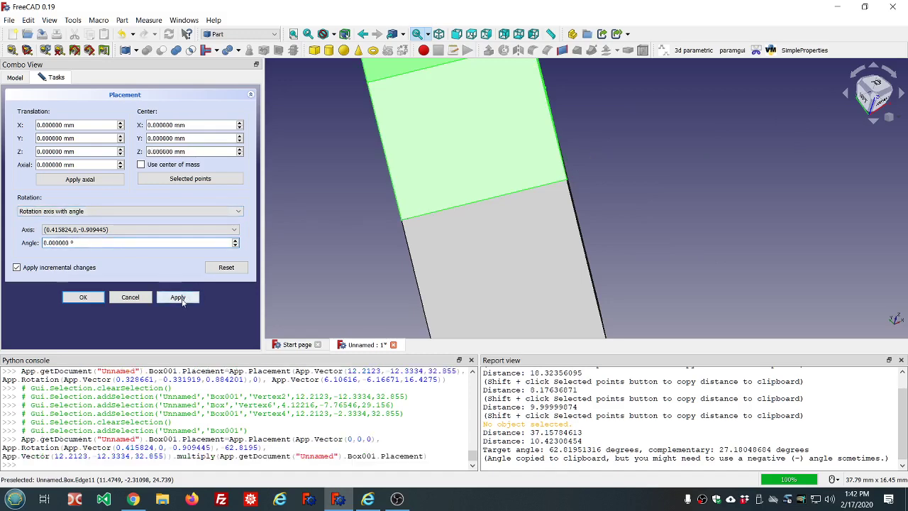
Pick an edge and matching corners on both cubes to compute the next rotation axis.
middle_click_drag(631, 188, 542, 188)
scroll(541, 188, "down", 5)
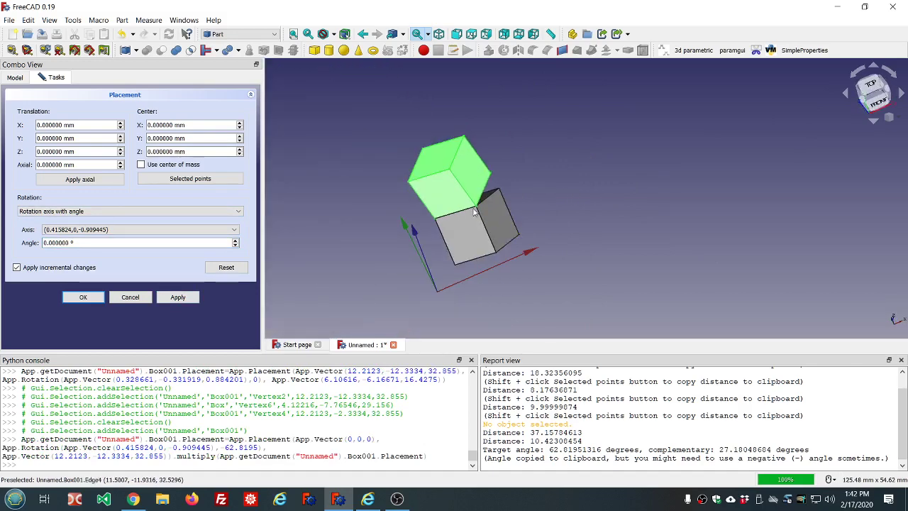
middle_click_drag(461, 219, 668, 203)
scroll(737, 165, "up", 5)
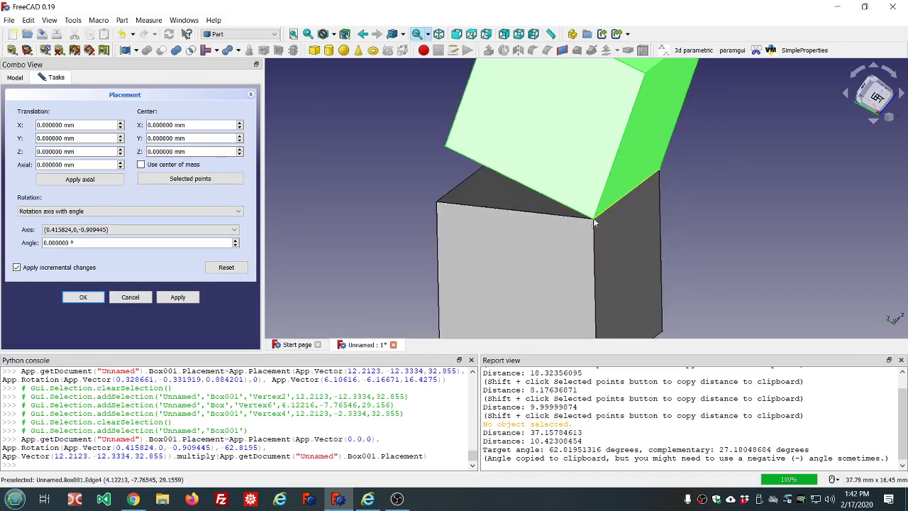
left_click(594, 223)
left_click(594, 219)
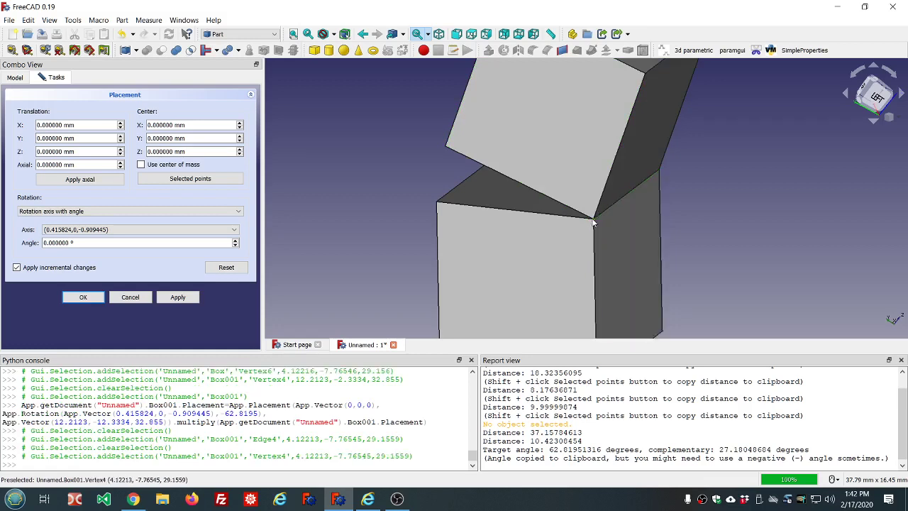
left_click(438, 205)
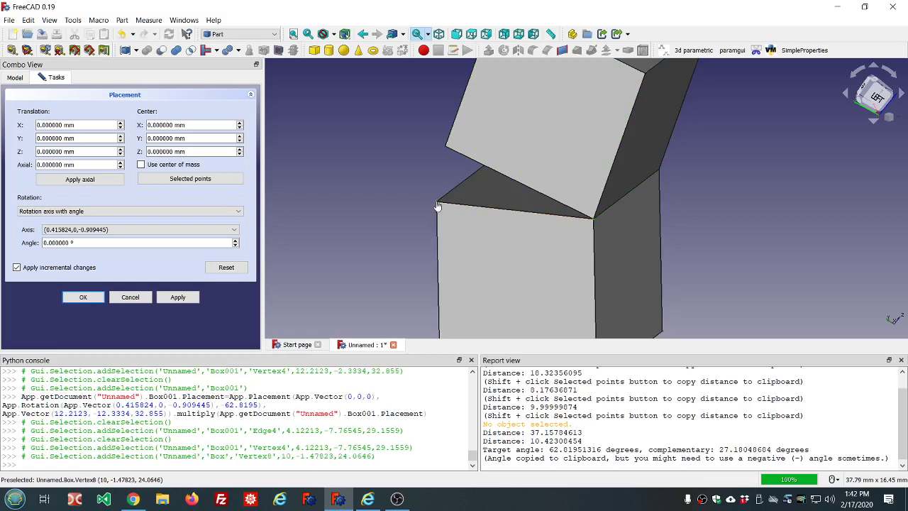
left_click(445, 151)
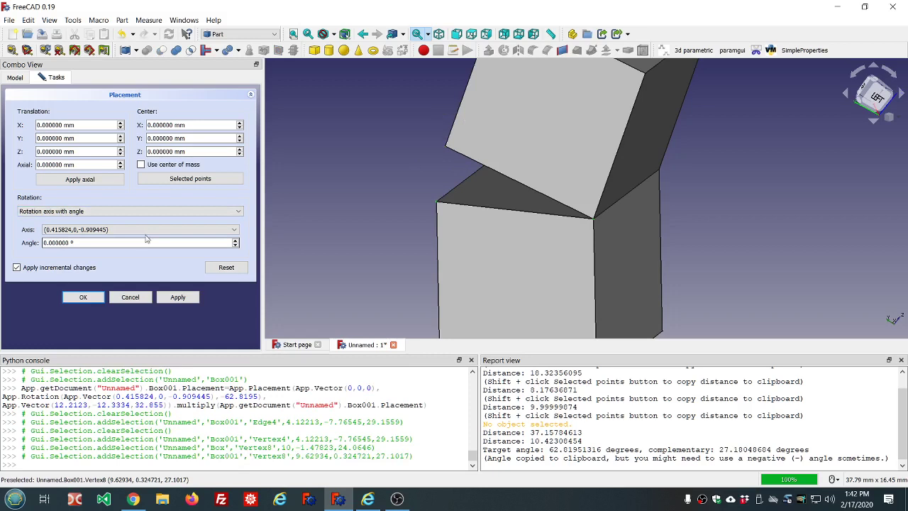
left_click(190, 179)
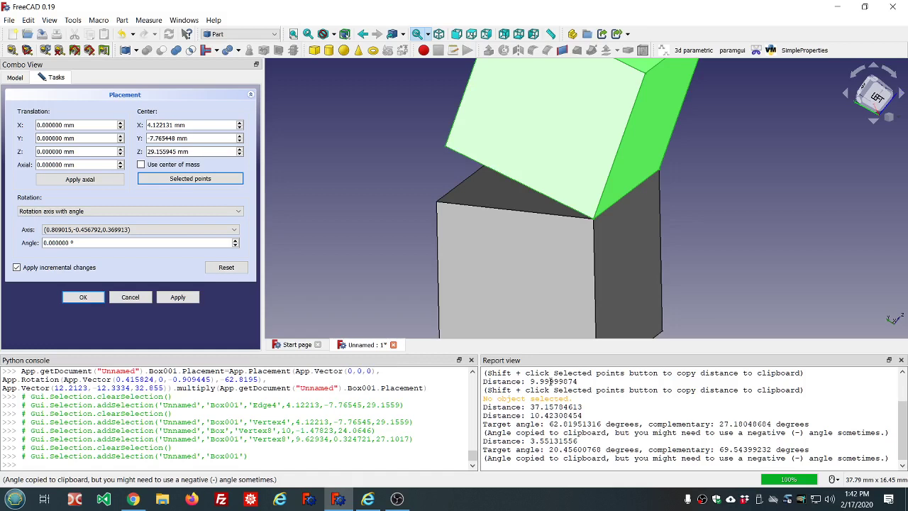
Rotate Cube001 by -20.456° about axis 0.809015, -0.456792, 0.369913 to stack it squarely.
scroll(554, 456, "down", 1)
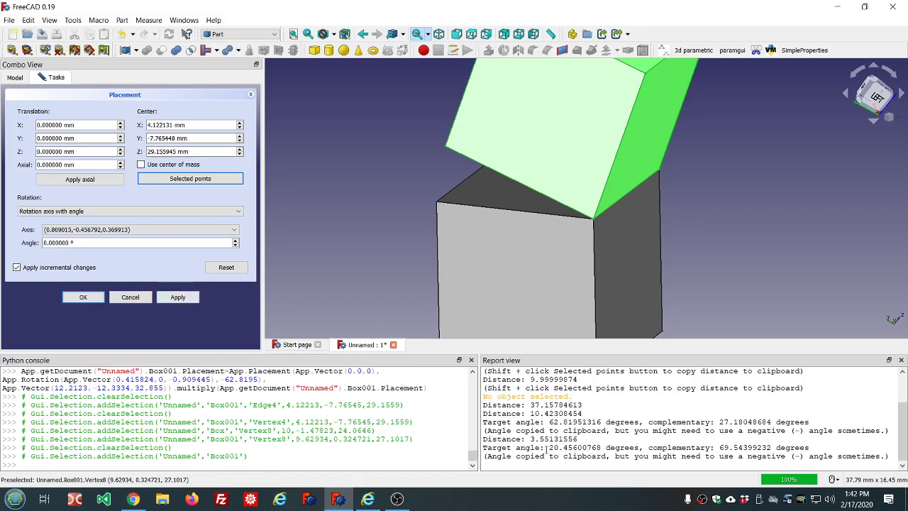
left_click_drag(549, 448, 603, 448)
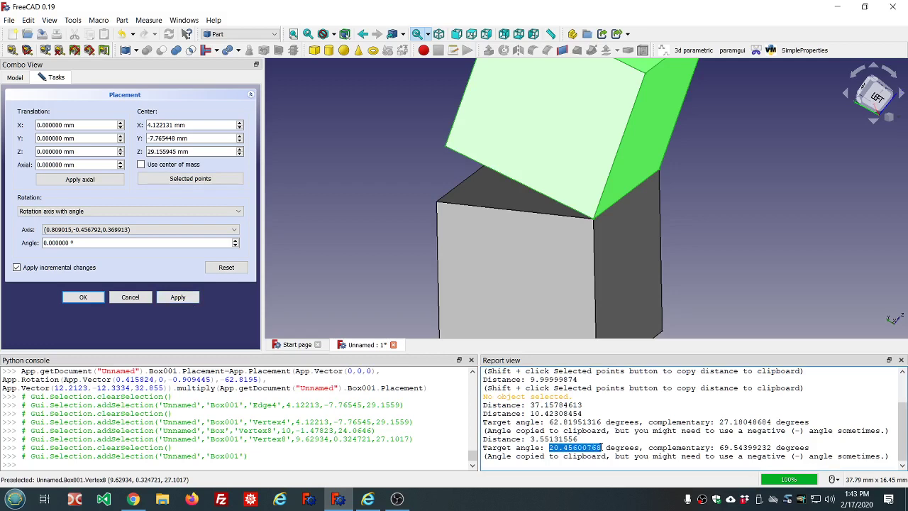
left_click_drag(78, 243, 21, 240)
right_click(94, 243)
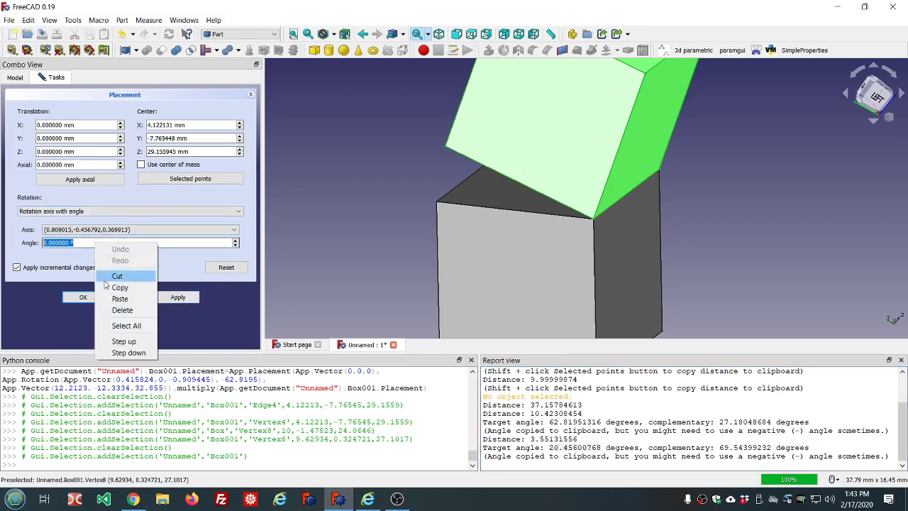
left_click(117, 299)
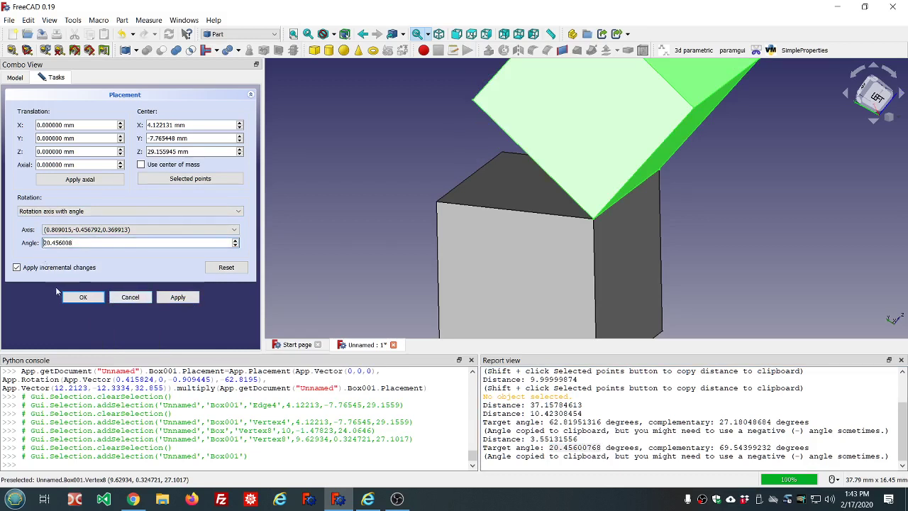
key("Home")
type("-")
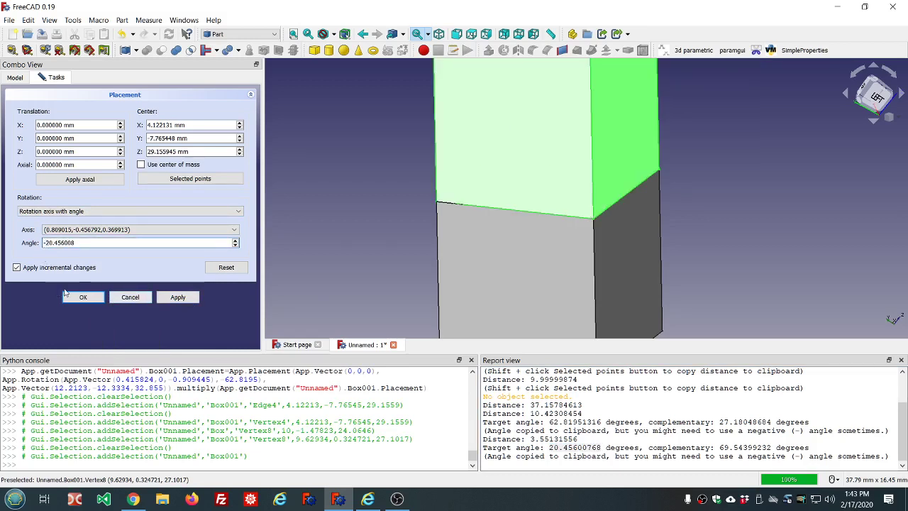
left_click(177, 297)
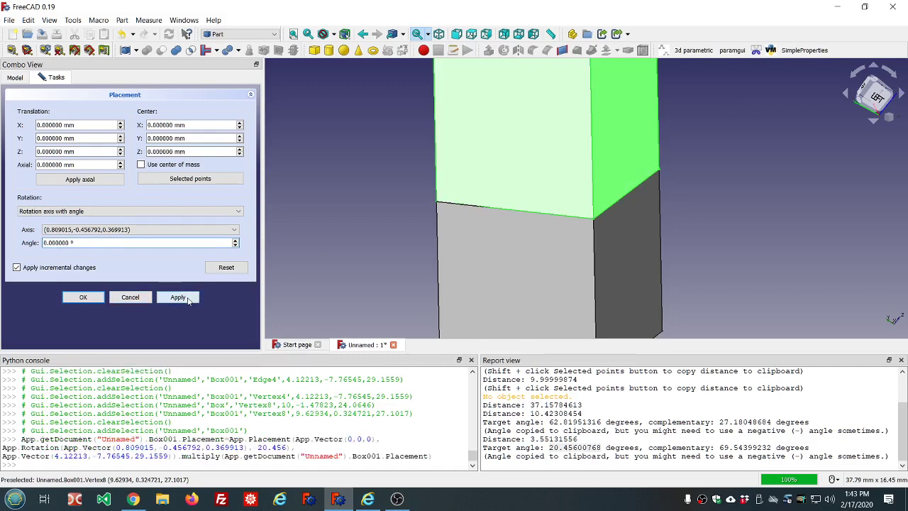
left_click(379, 225)
Orbit around the stacked cubes to check the joined faces from several angles.
middle_click_drag(400, 234, 439, 238)
scroll(438, 237, "down", 5)
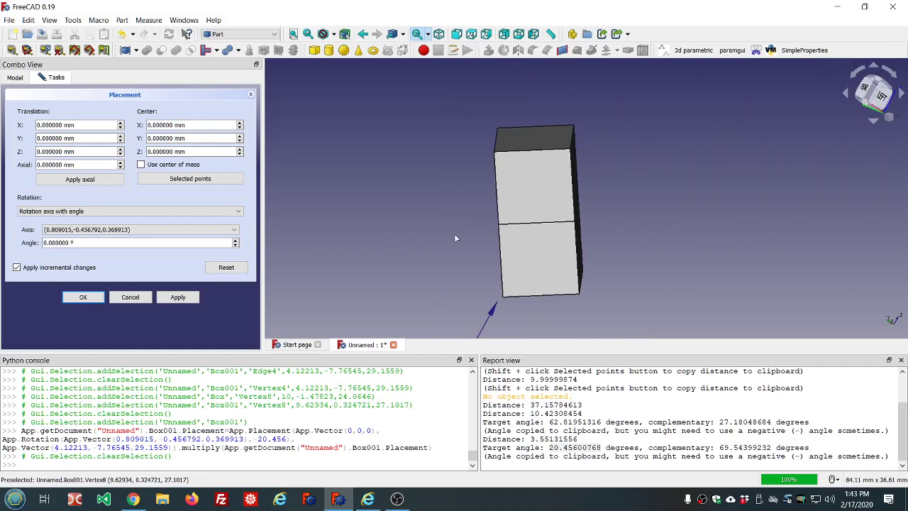
scroll(454, 233, "up", 5)
middle_click_drag(746, 241, 606, 241)
scroll(607, 242, "down", 5)
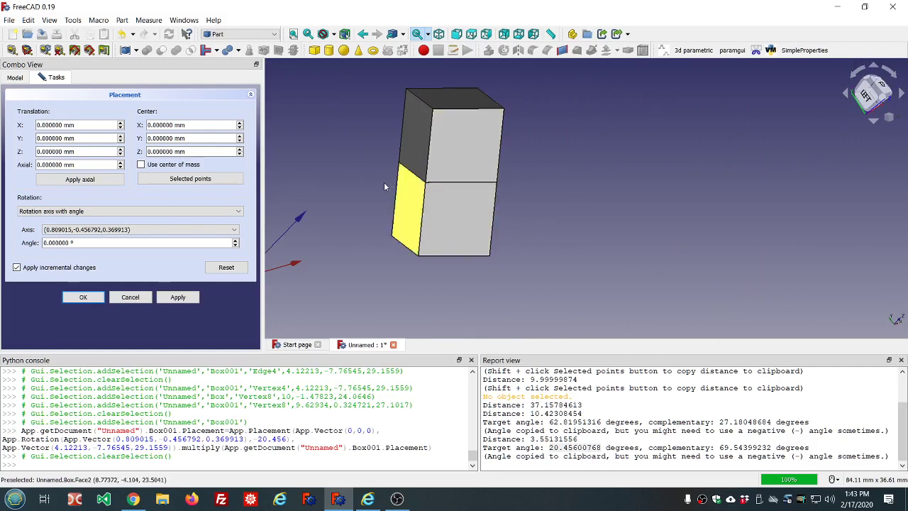
middle_click_drag(384, 181, 515, 179)
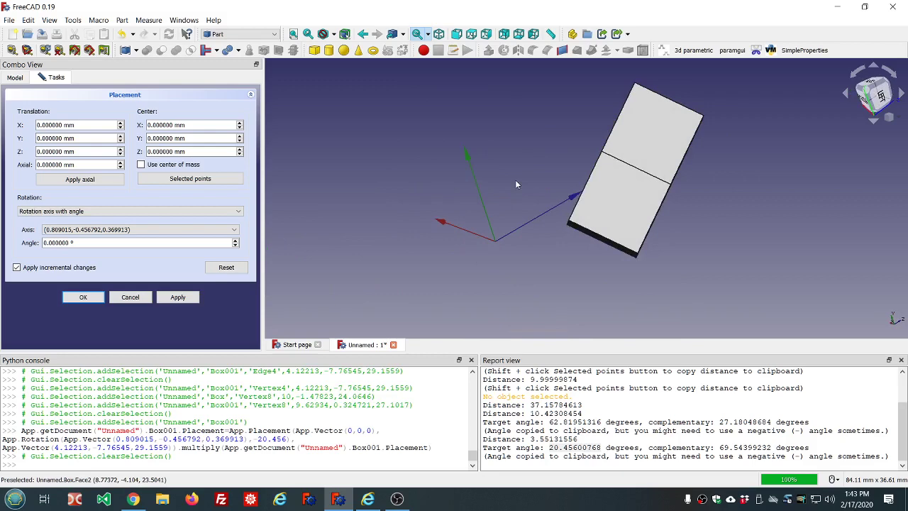
Confirm the placement, then hide both cubes, Cube001 and Cube.
left_click(91, 299)
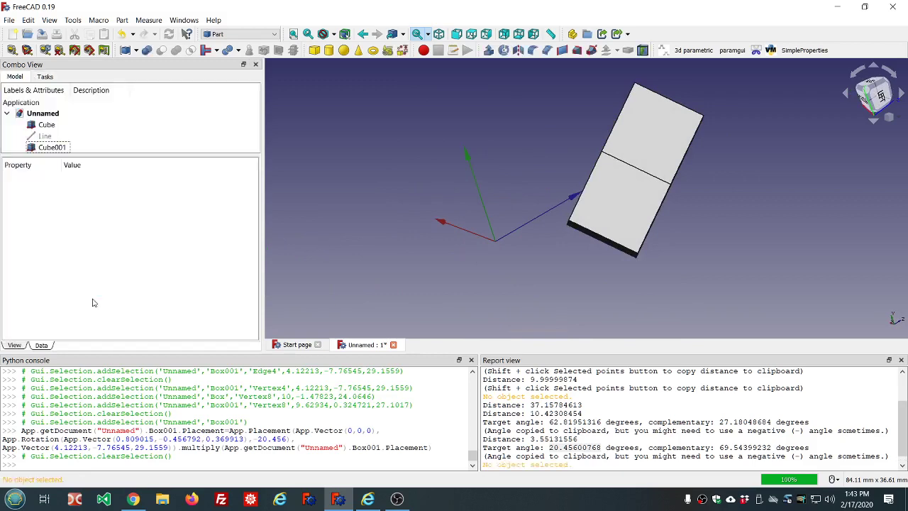
left_click(53, 149)
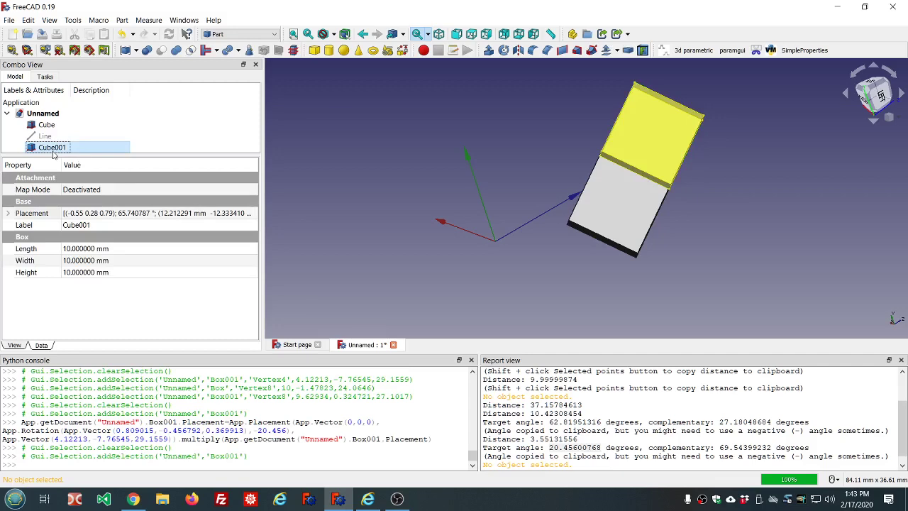
key("space")
left_click(43, 114)
left_click(50, 126)
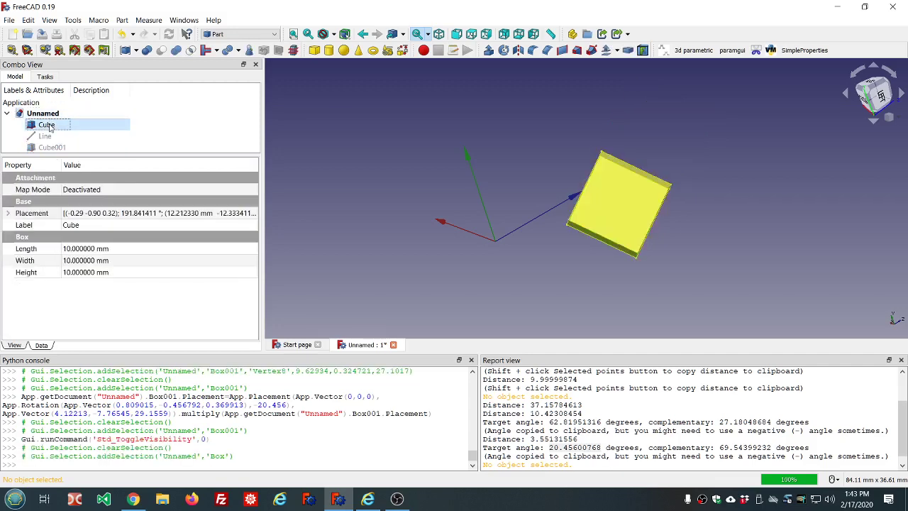
key("space")
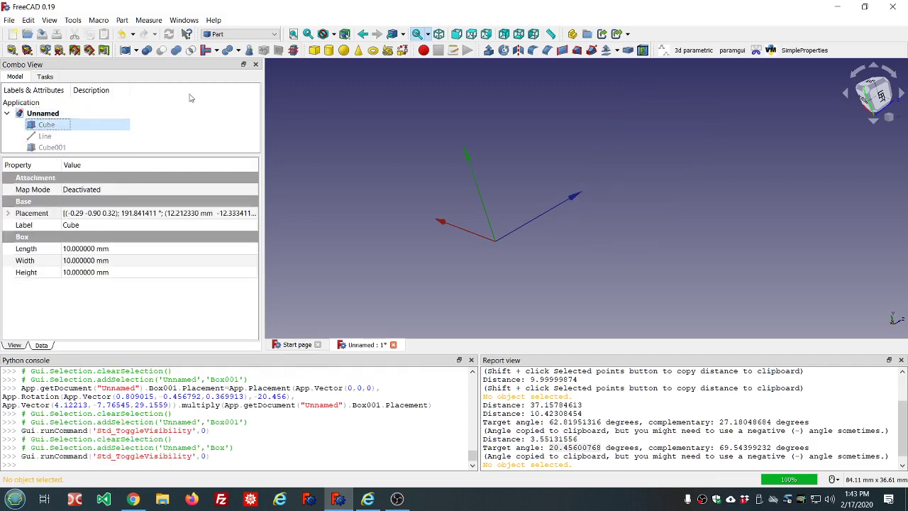
Add a Part cylinder to the document and view it from the front.
left_click(329, 51)
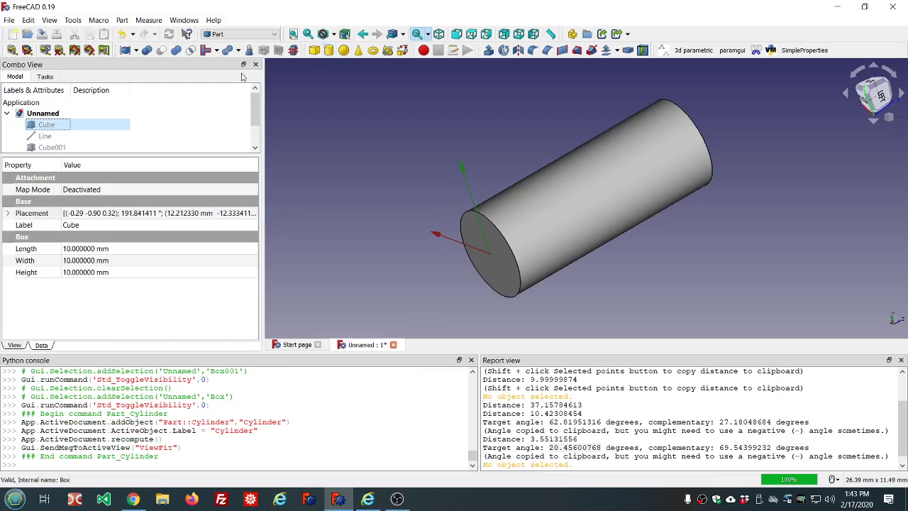
scroll(371, 86, "down", 2)
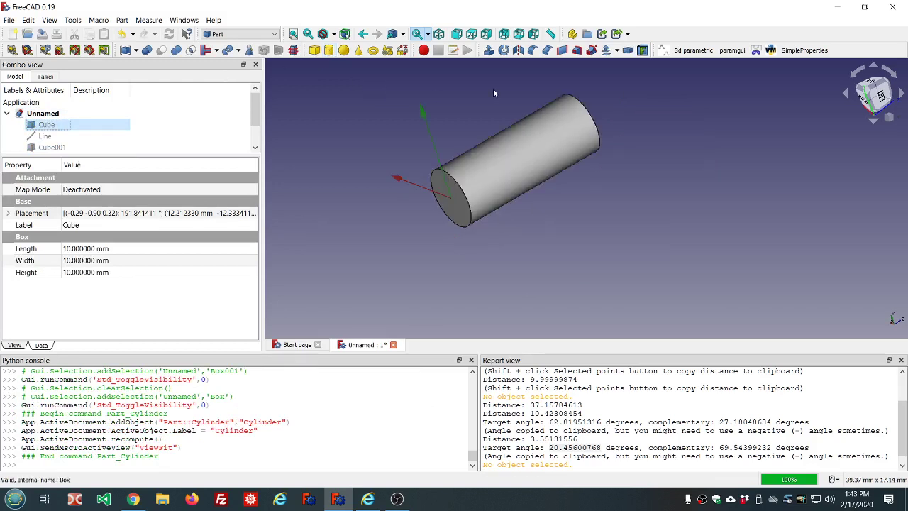
middle_click_drag(494, 93, 346, 110)
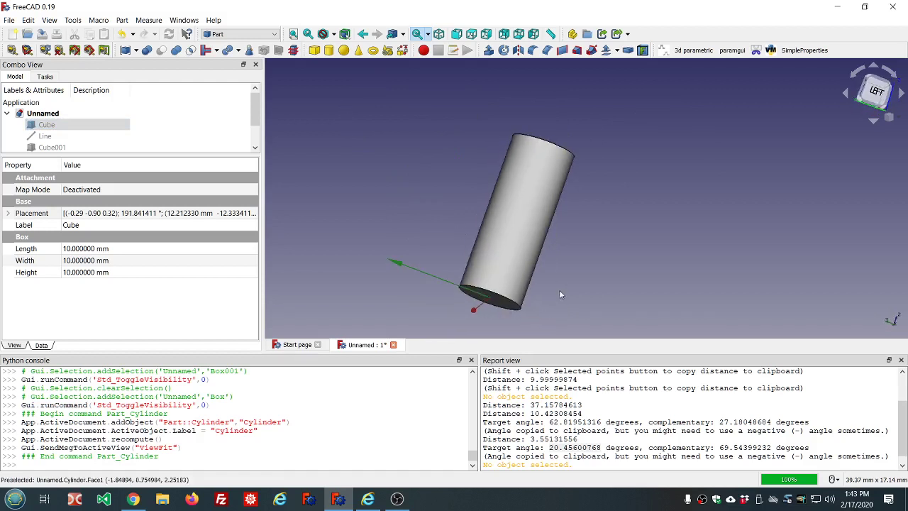
middle_click_drag(559, 289, 495, 305)
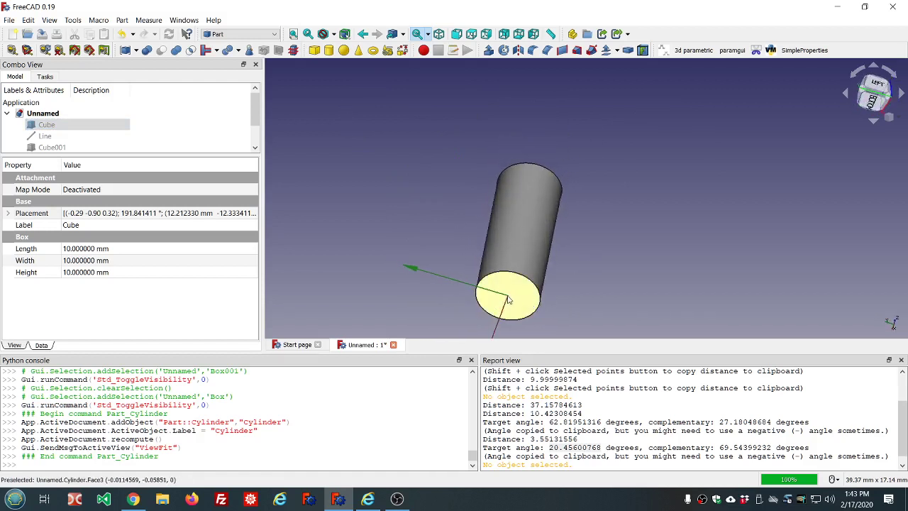
middle_click_drag(633, 182, 623, 223)
scroll(623, 222, "down", 2)
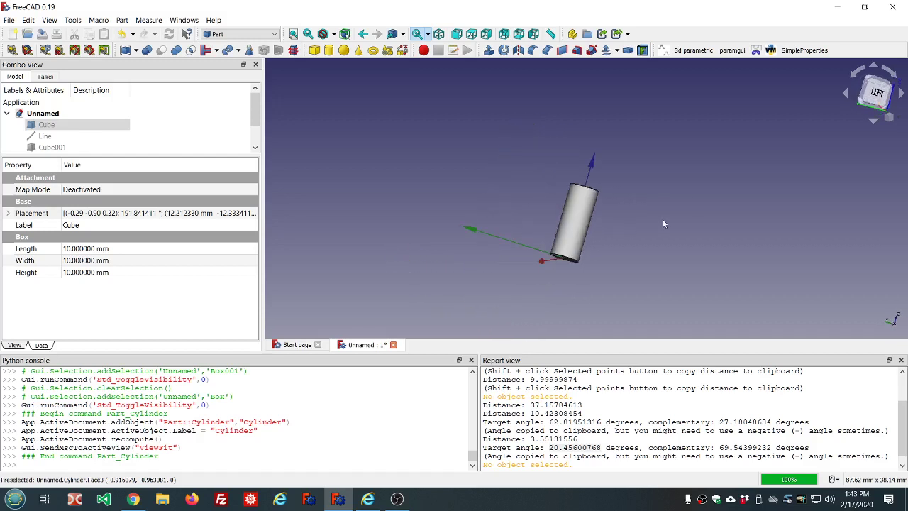
left_click(456, 34)
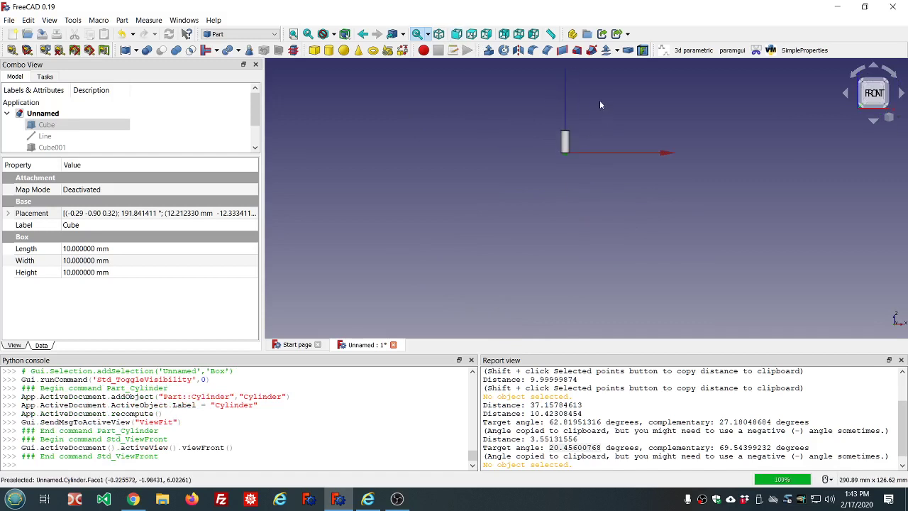
scroll(600, 105, "up", 3)
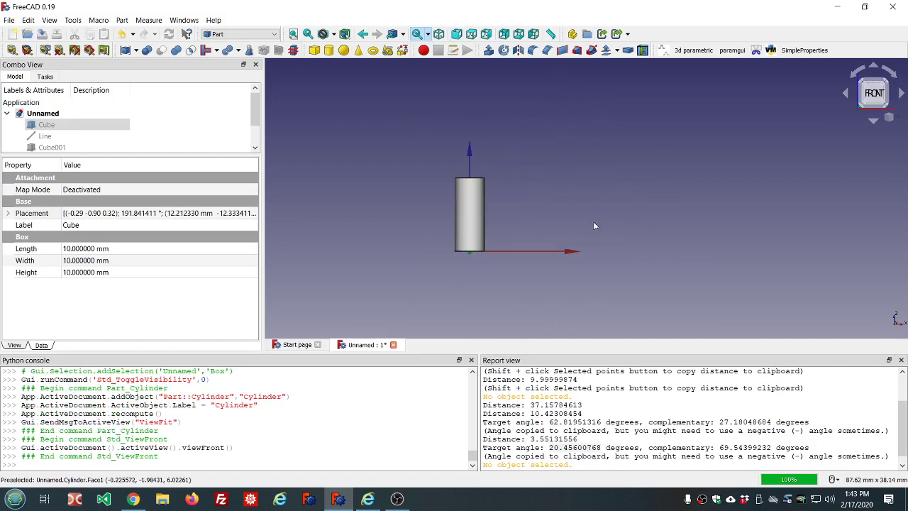
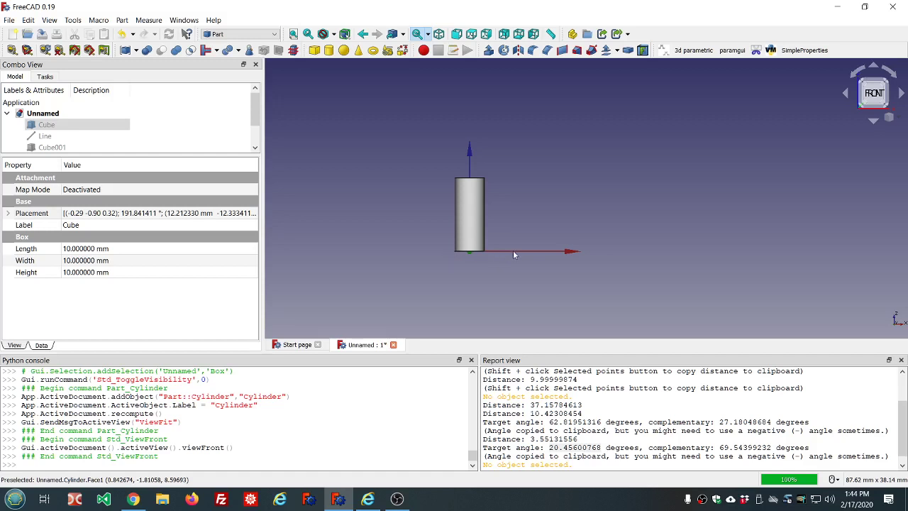
Start transforming the Cylinder and shift it 7 mm along X.
scroll(514, 253, "up", 2)
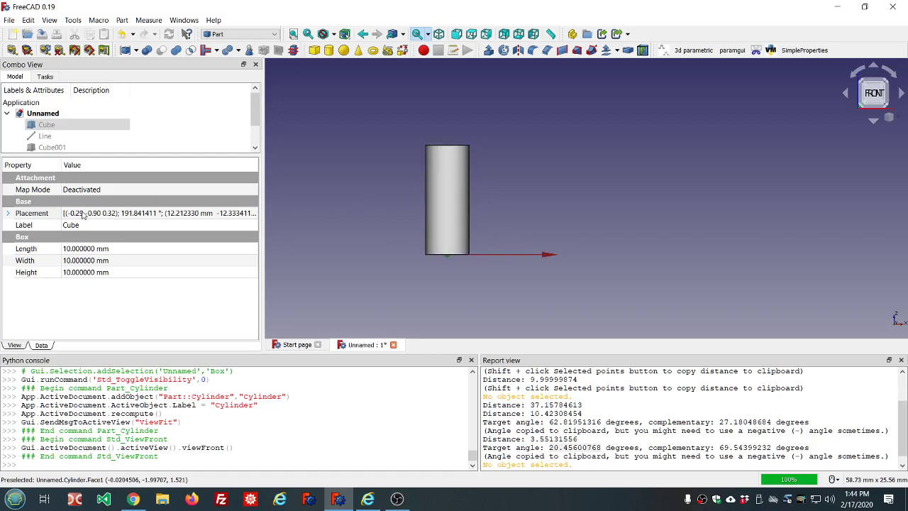
scroll(78, 137, "down", 1)
left_click(78, 137)
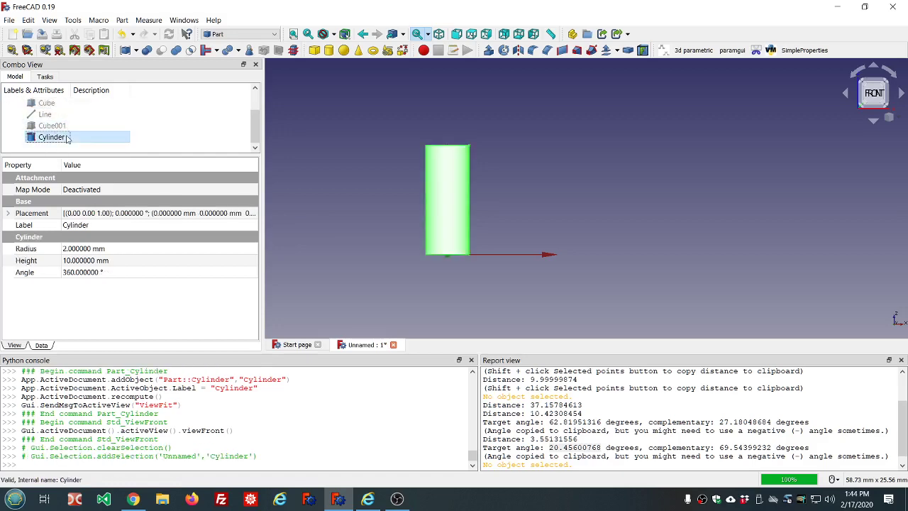
right_click(78, 137)
left_click(96, 140)
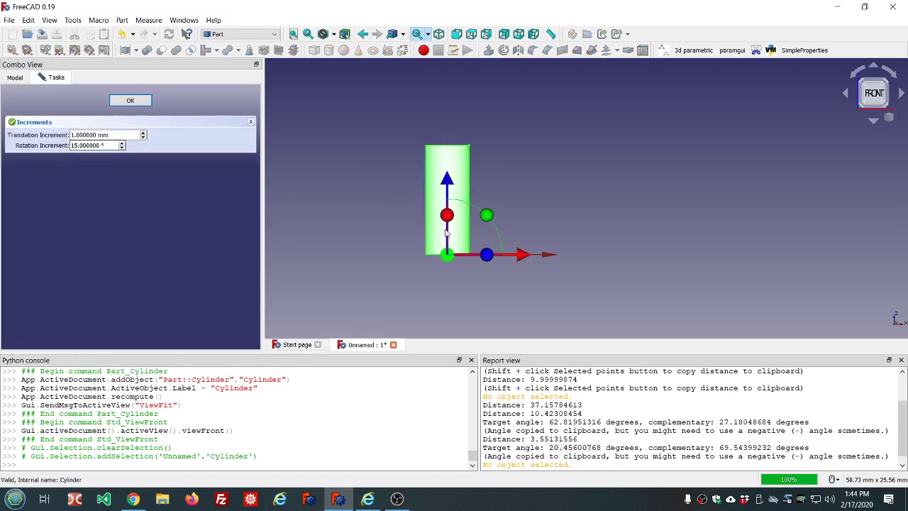
left_click_drag(524, 259, 600, 260)
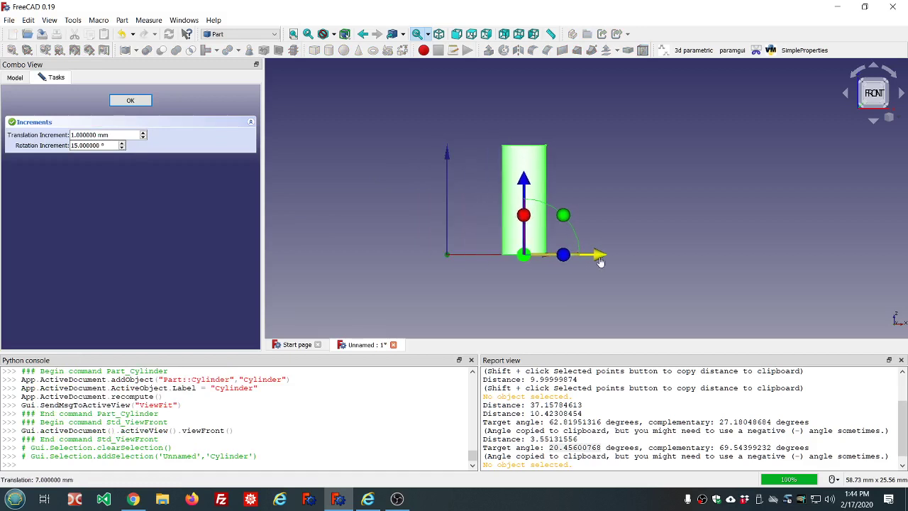
Rotate the Cylinder 30°, then -15° about two other axes.
left_click_drag(563, 217, 596, 235)
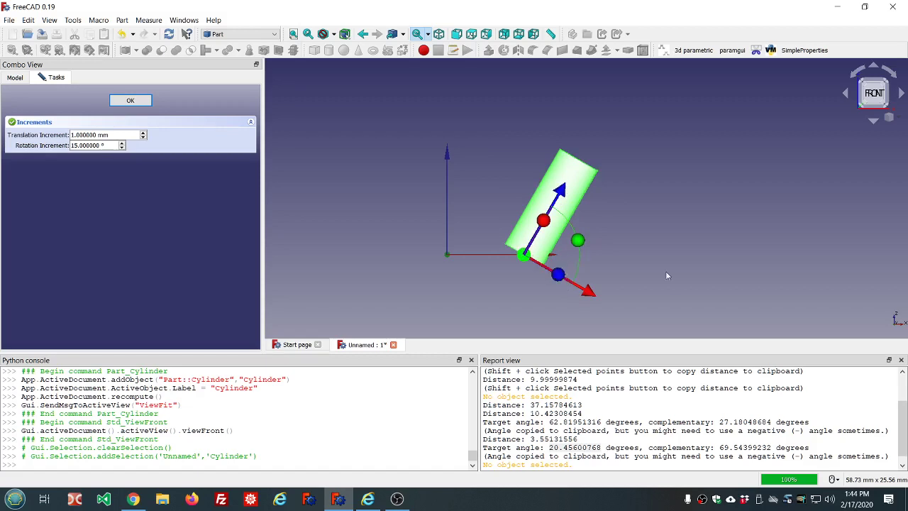
middle_click_drag(669, 276, 617, 236)
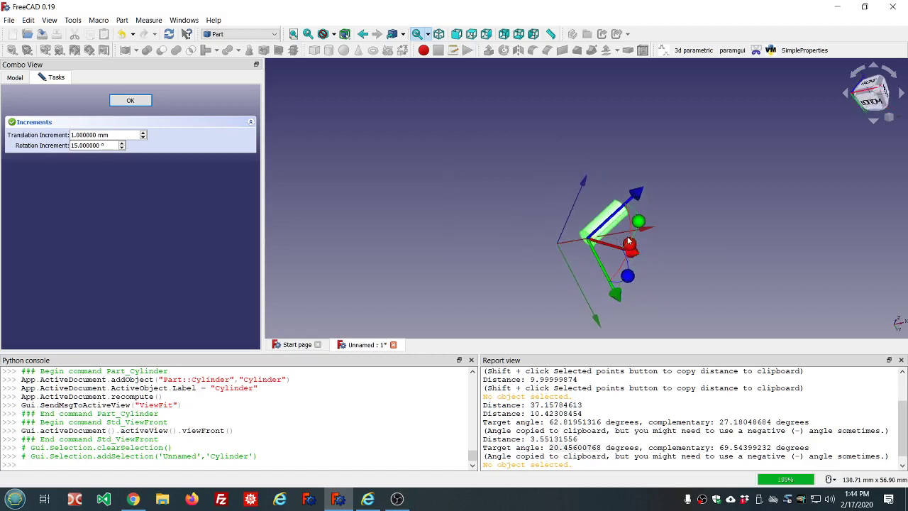
left_click_drag(641, 224, 654, 205)
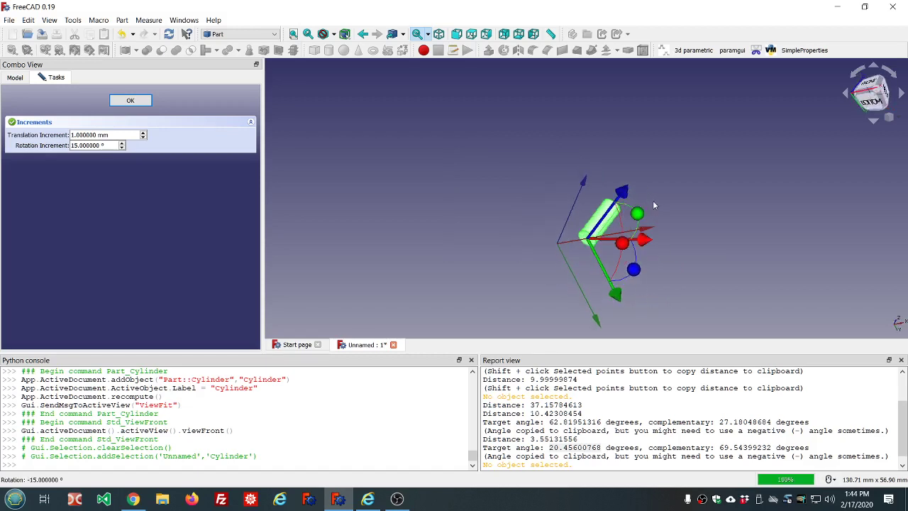
mouse_move(640, 271)
left_mouse_down()
mouse_move(661, 265)
mouse_move(654, 280)
left_mouse_up()
left_click_drag(622, 244, 630, 270)
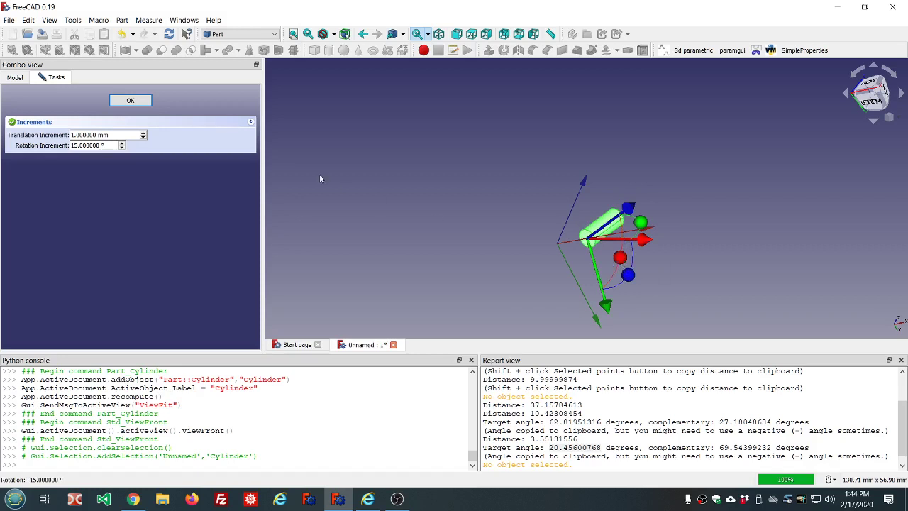
Commit the Cylinder's transformed placement and return the view toward the front.
left_click(129, 101)
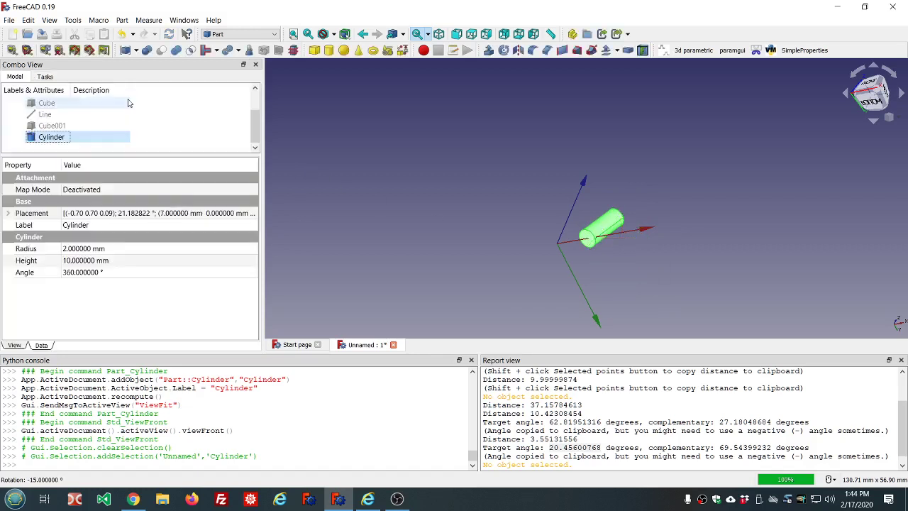
scroll(432, 173, "down", 2)
middle_click_drag(433, 178, 478, 216)
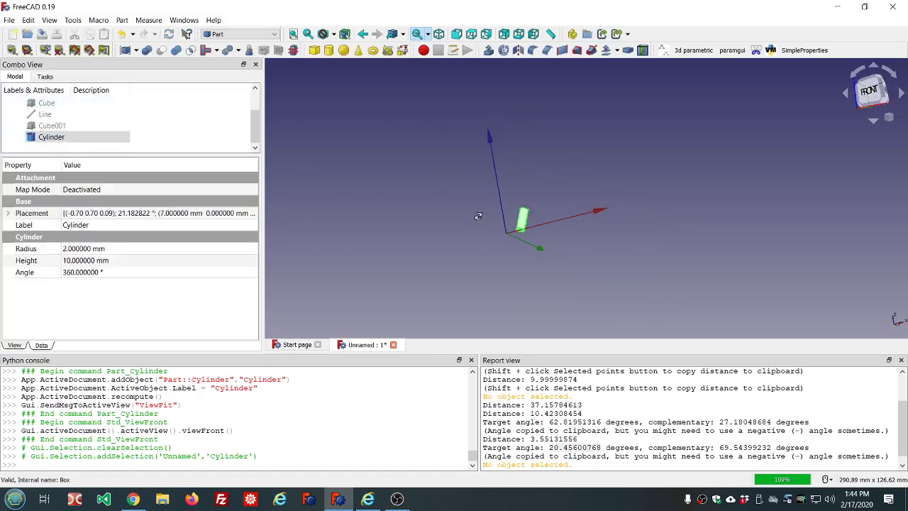
Create Cylinder001 (2 mm radius, 10 mm height) and select it.
left_click(326, 52)
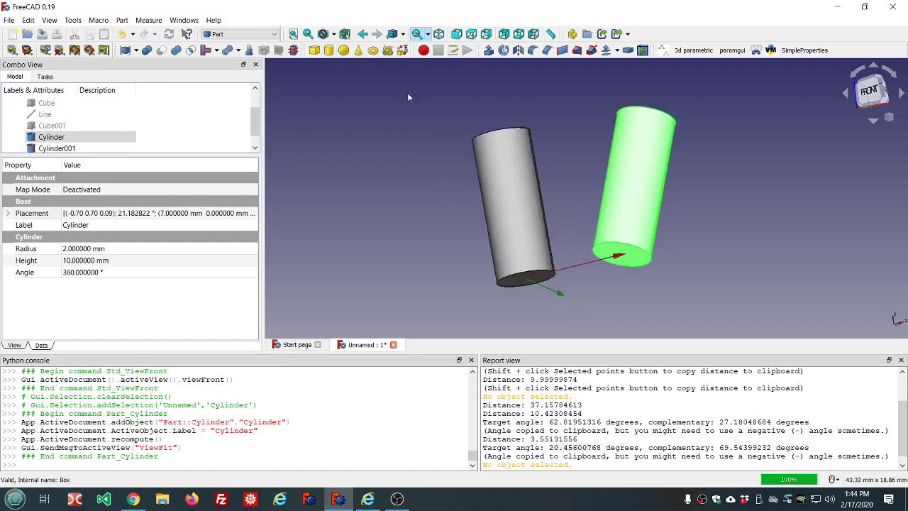
scroll(408, 93, "down", 2)
middle_click_drag(622, 161, 575, 201)
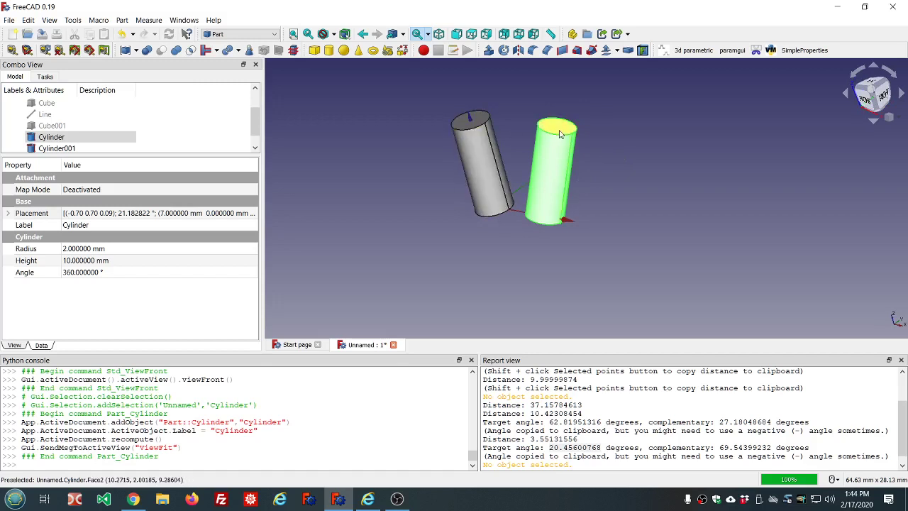
left_click(649, 173)
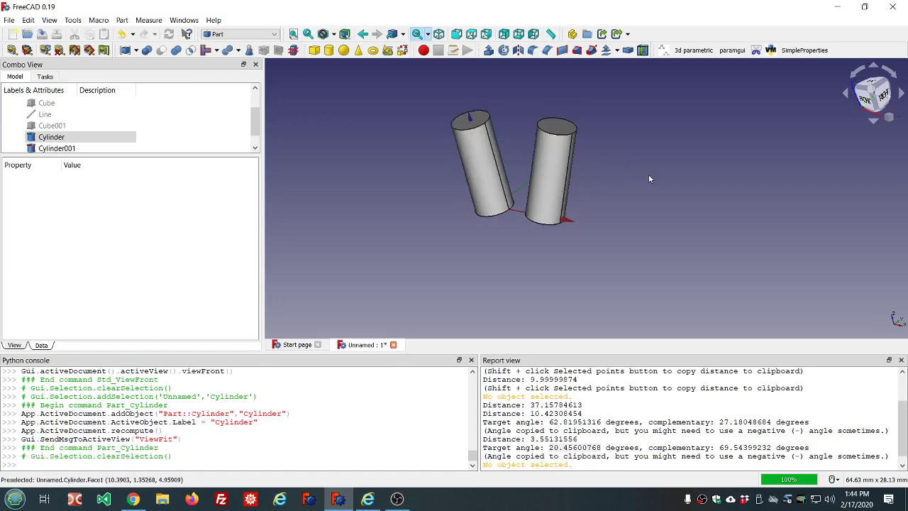
left_click(477, 166)
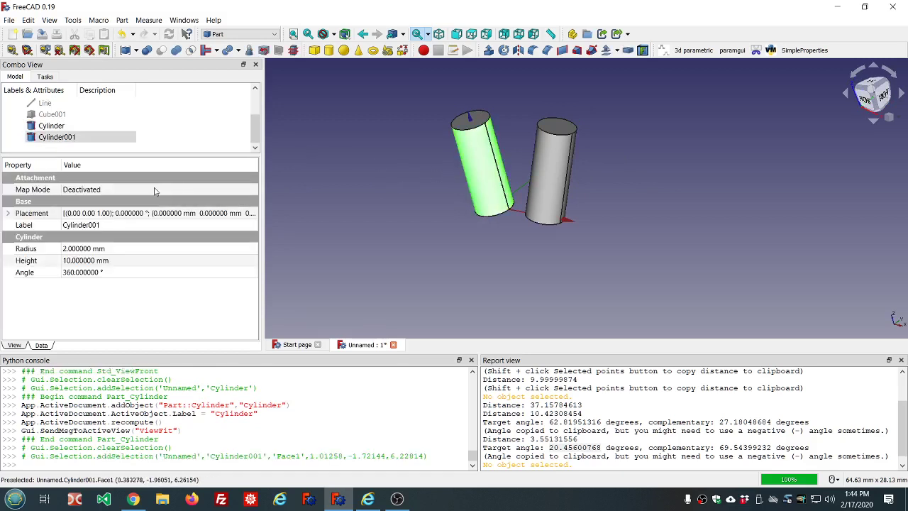
In Cylinder001's Placement editor, set centre and axis from a Cylinder001 vertex and Cylinder's top vertex.
left_click(160, 212)
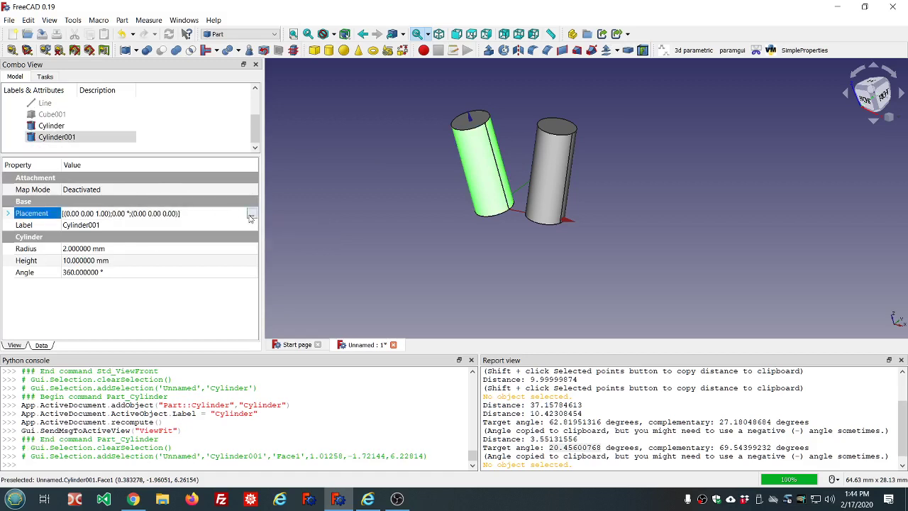
left_click(251, 214)
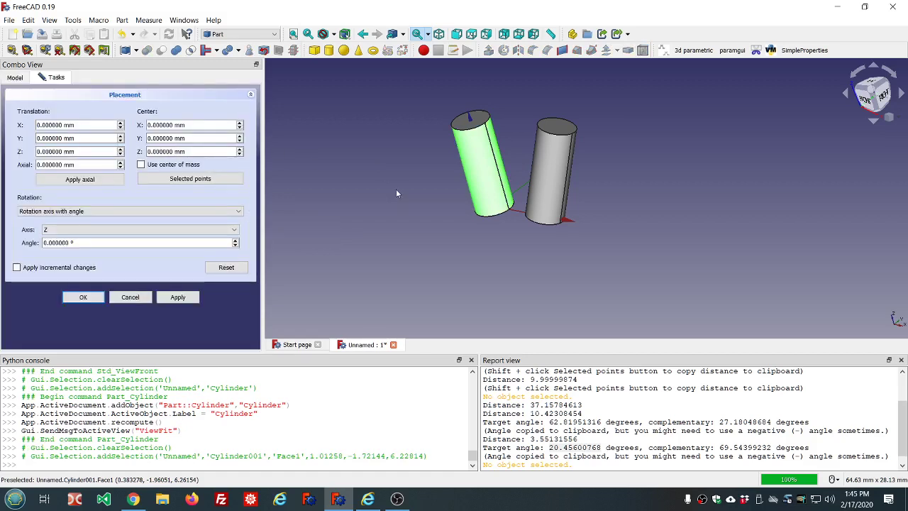
scroll(510, 163, "up", 2)
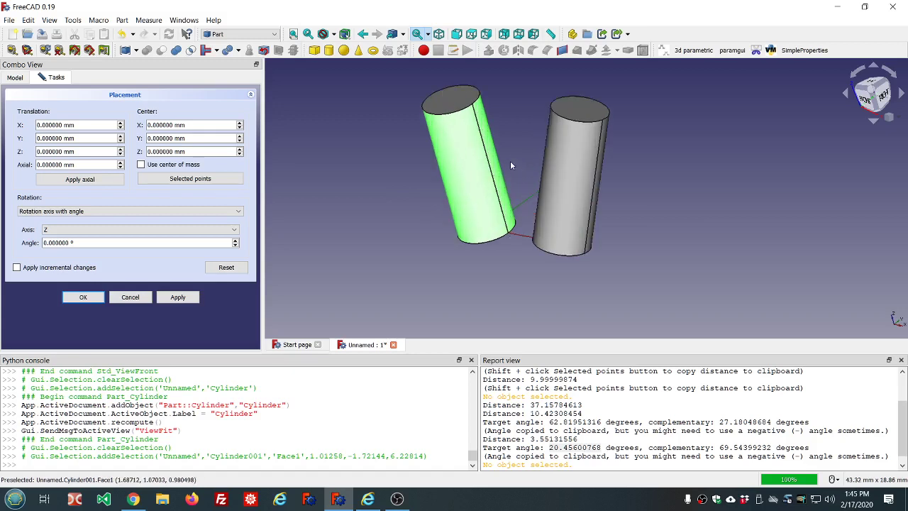
left_click(508, 234)
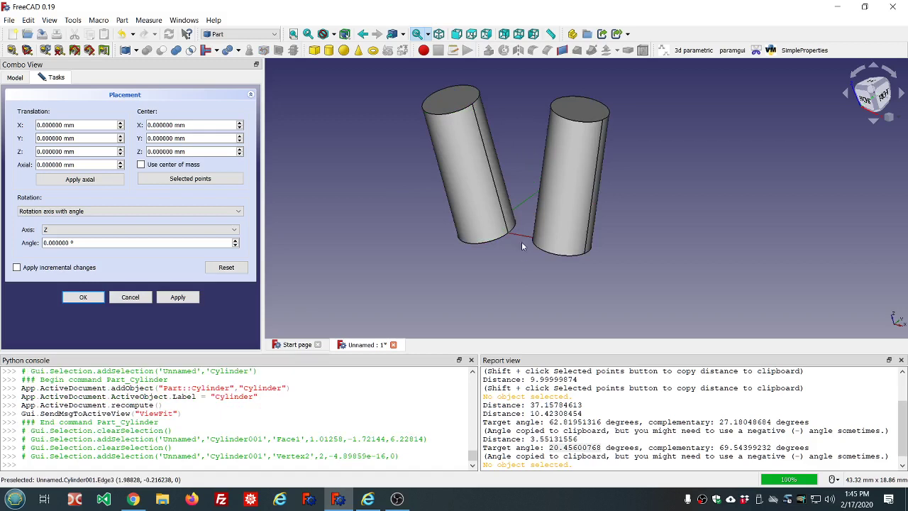
left_click(604, 124)
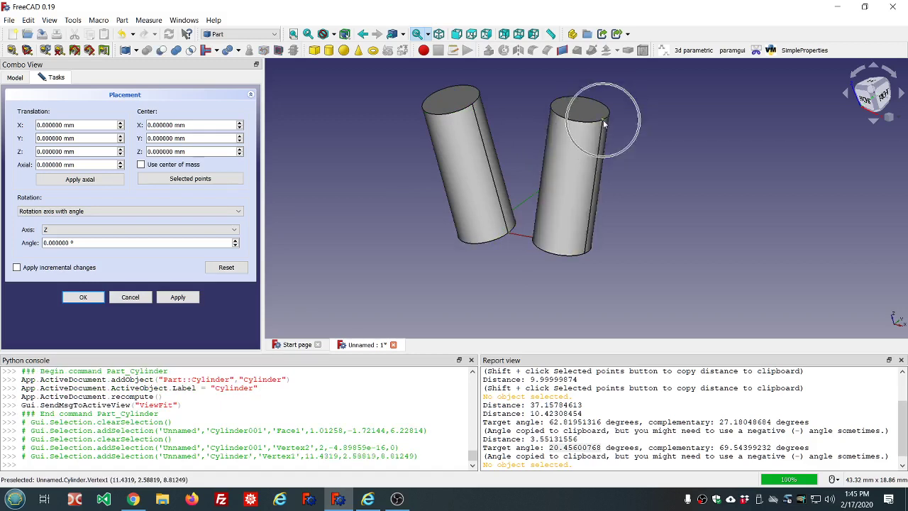
left_click(196, 181)
Move Cylinder001 13.165049 mm axially, apply it, and enable incremental changes.
left_click(79, 165)
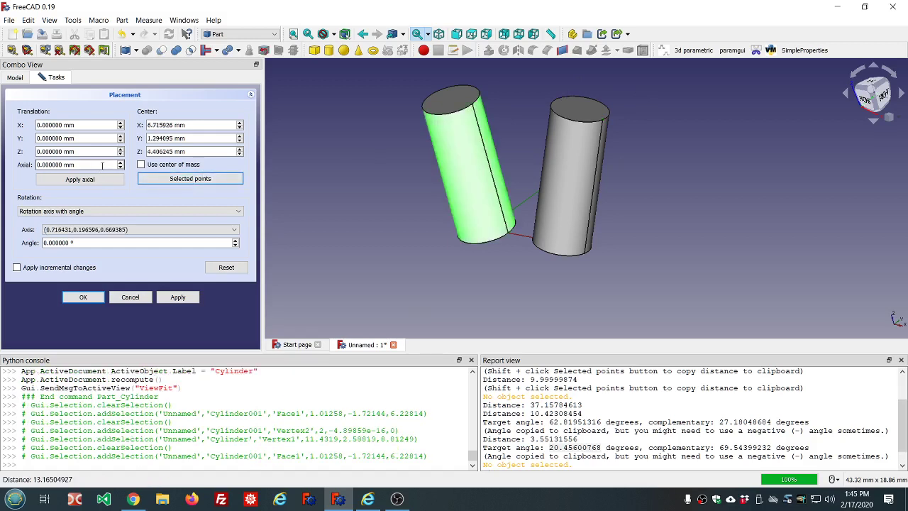
key("ctrl+a")
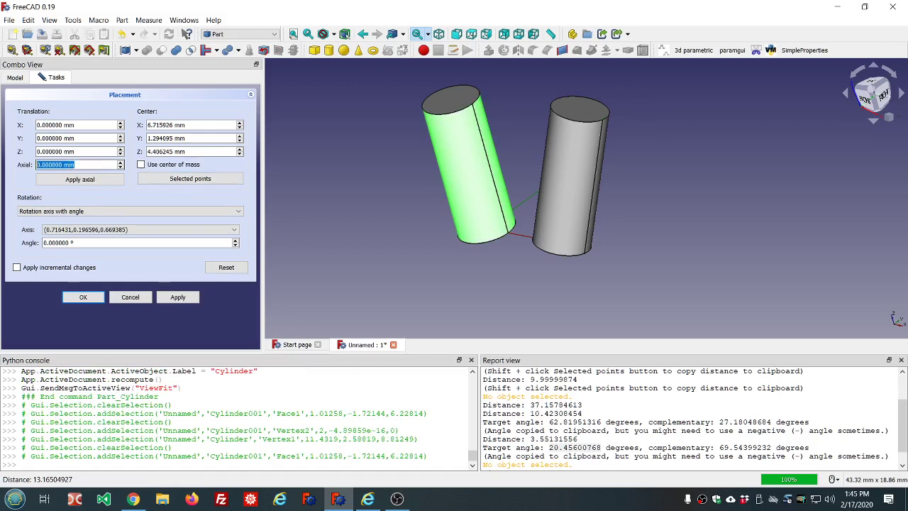
right_click(76, 165)
left_click(106, 223)
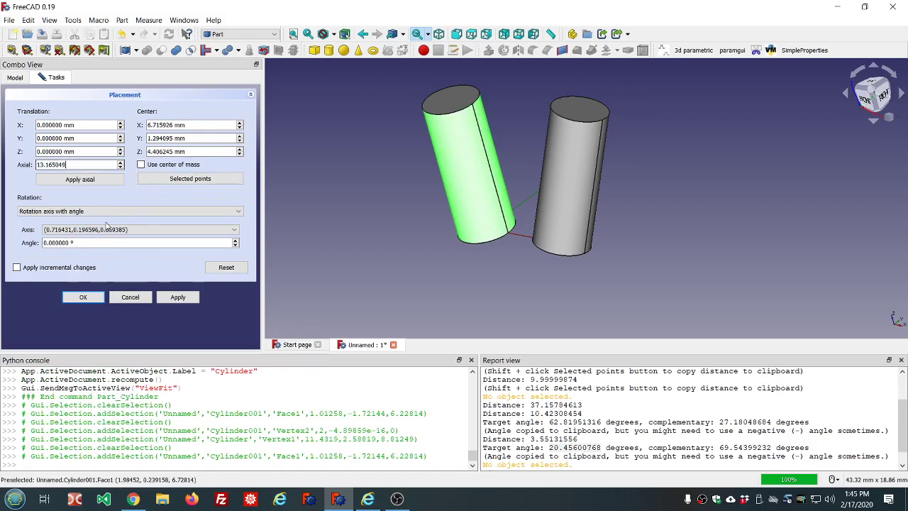
left_click(101, 183)
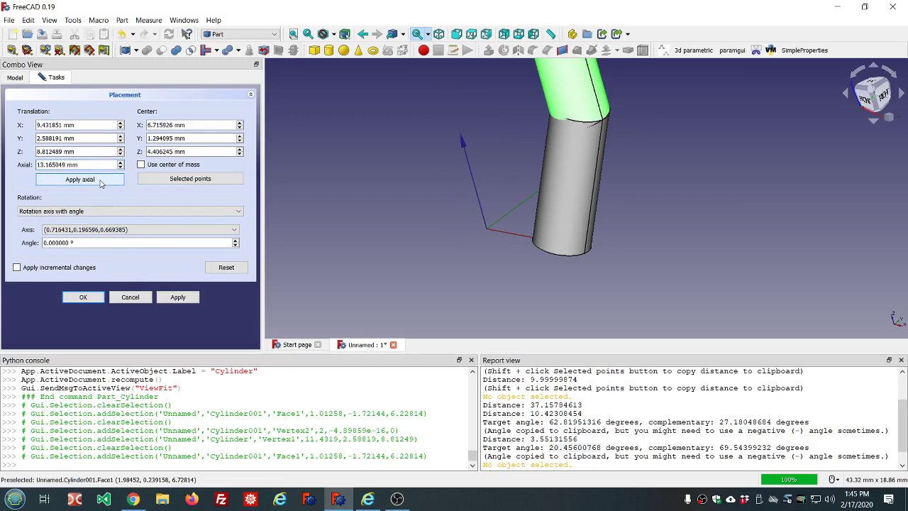
left_click(177, 296)
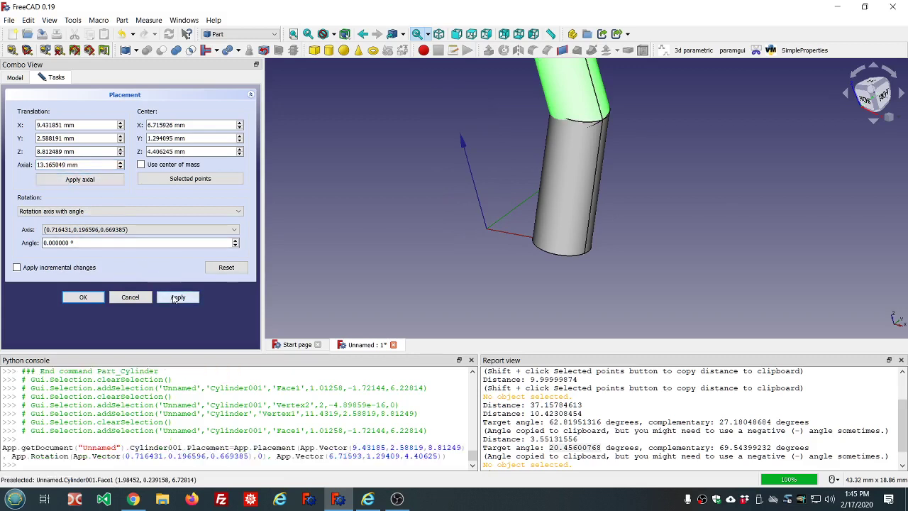
left_click(17, 267)
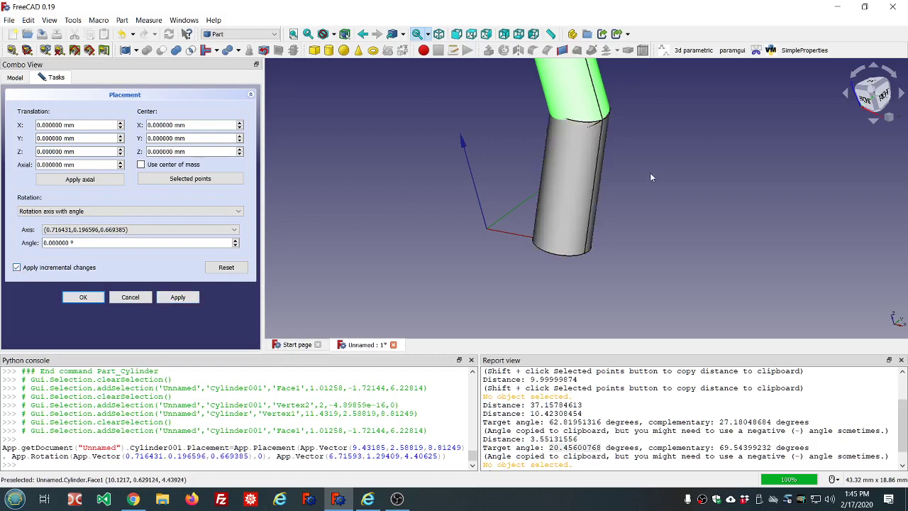
Zoom in on the junction and pick the Cylinder's edge vertex there as the first rotation point.
middle_click_drag(650, 172, 430, 224)
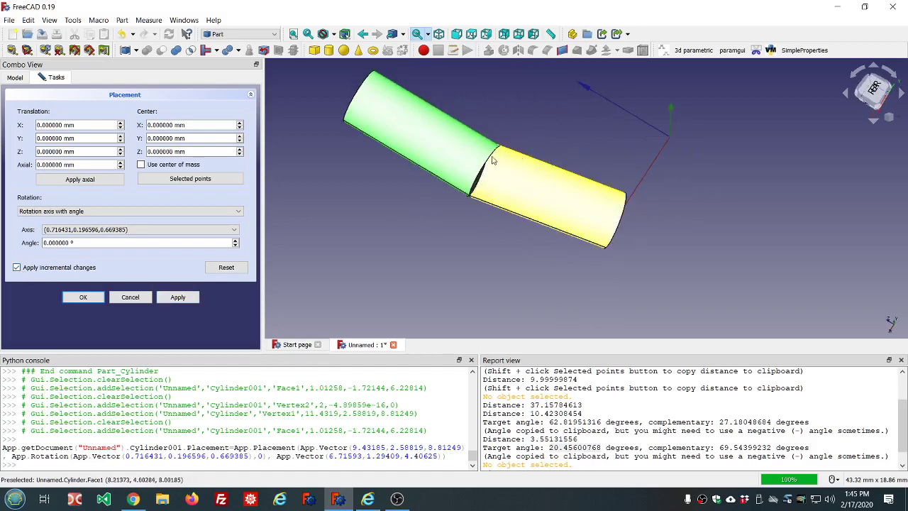
scroll(426, 213, "up", 3)
left_click(421, 201)
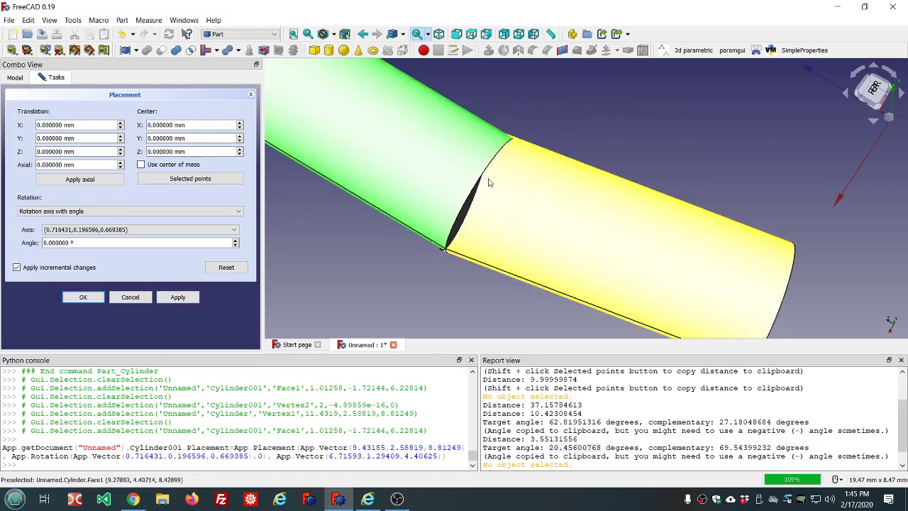
scroll(475, 199, "down", 2)
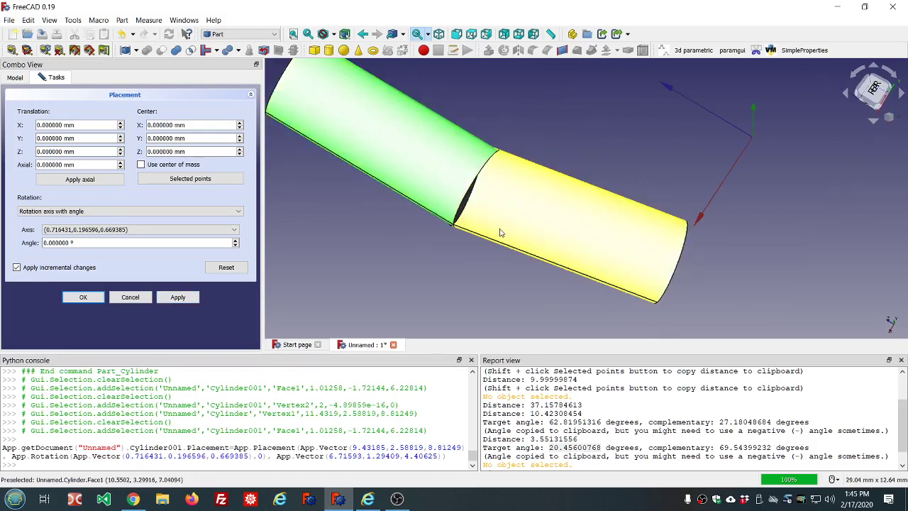
scroll(497, 234, "down", 1)
middle_click_drag(514, 234, 561, 193)
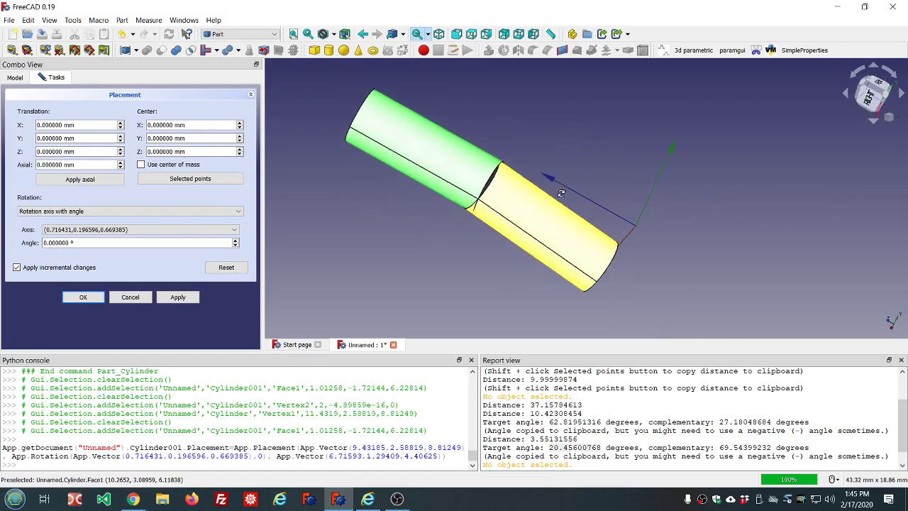
scroll(472, 248, "up", 5)
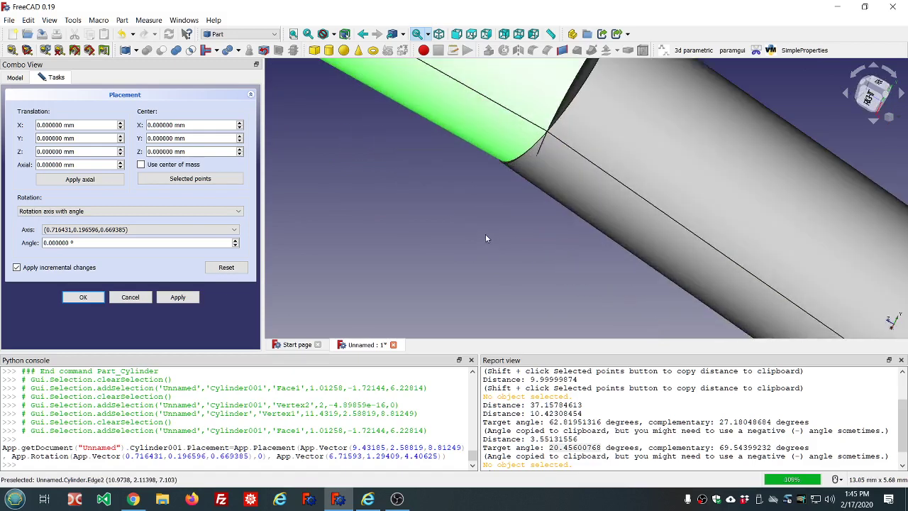
scroll(486, 238, "down", 5)
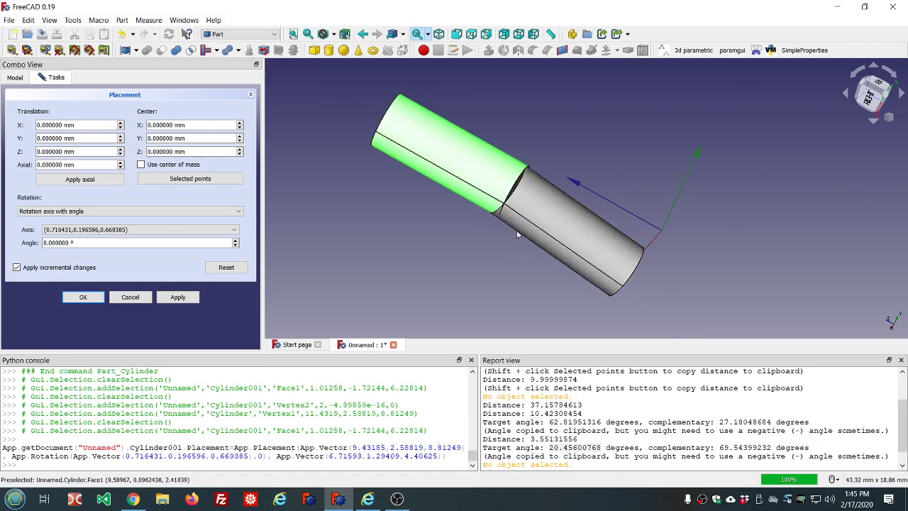
scroll(503, 206, "up", 5)
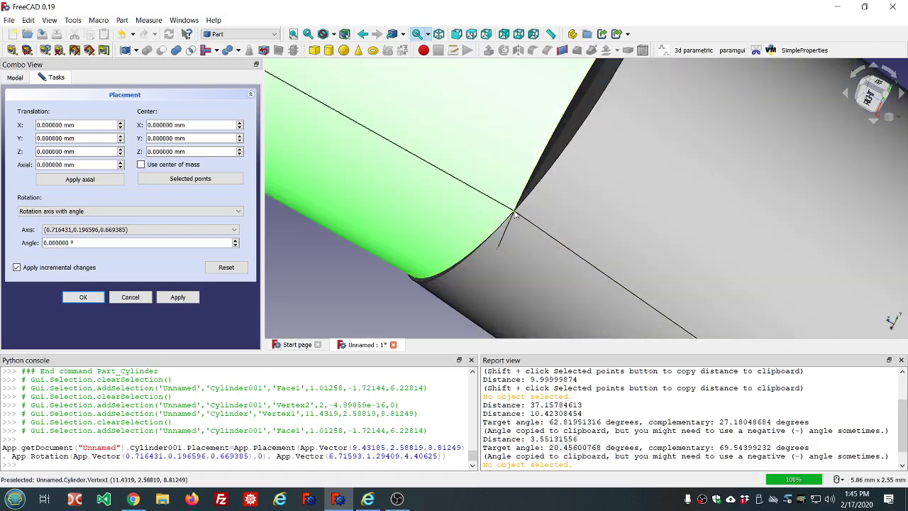
left_click(515, 215)
scroll(515, 215, "down", 6)
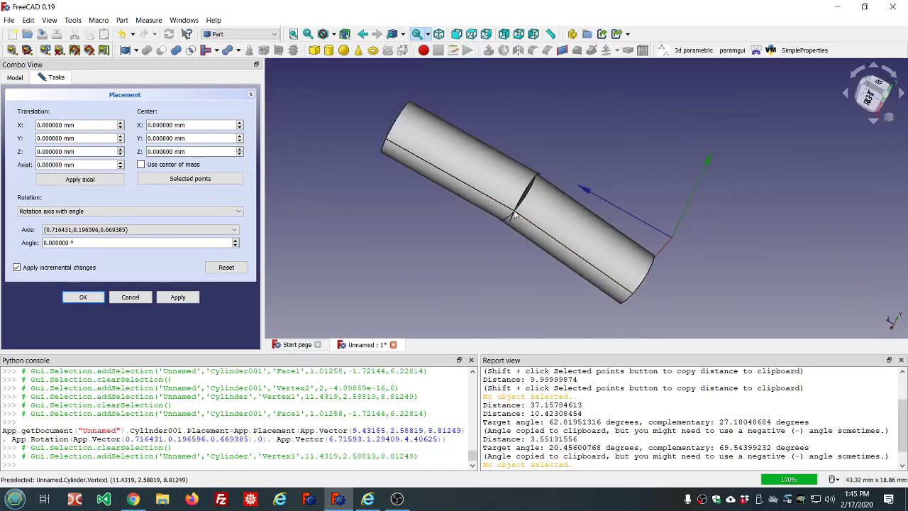
Set the rotation axis from two more vertices and apply a 158.90941+180° angle to Cylinder001.
left_click(634, 294, "ctrl")
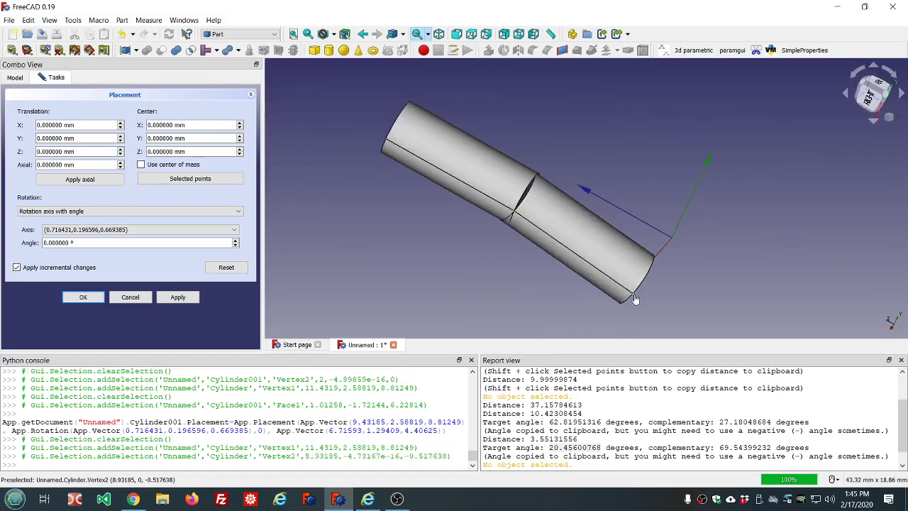
left_click(385, 141, "ctrl")
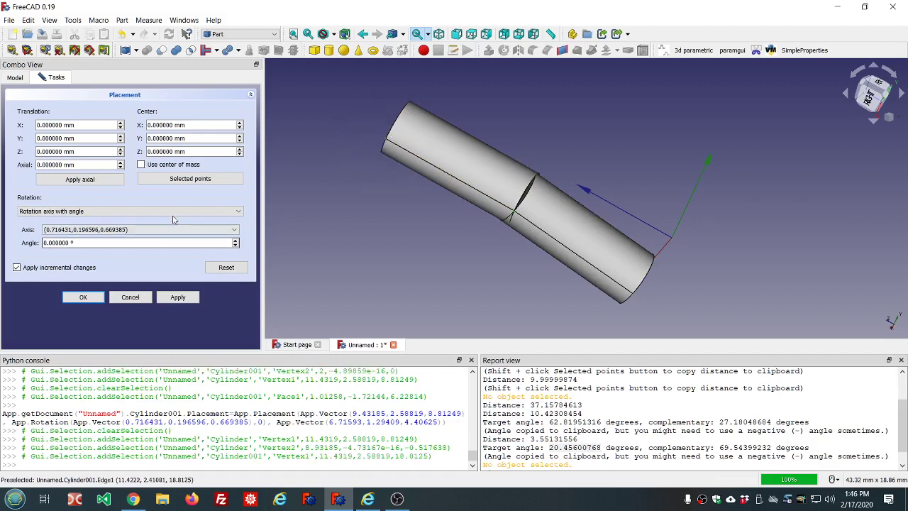
left_click(190, 179)
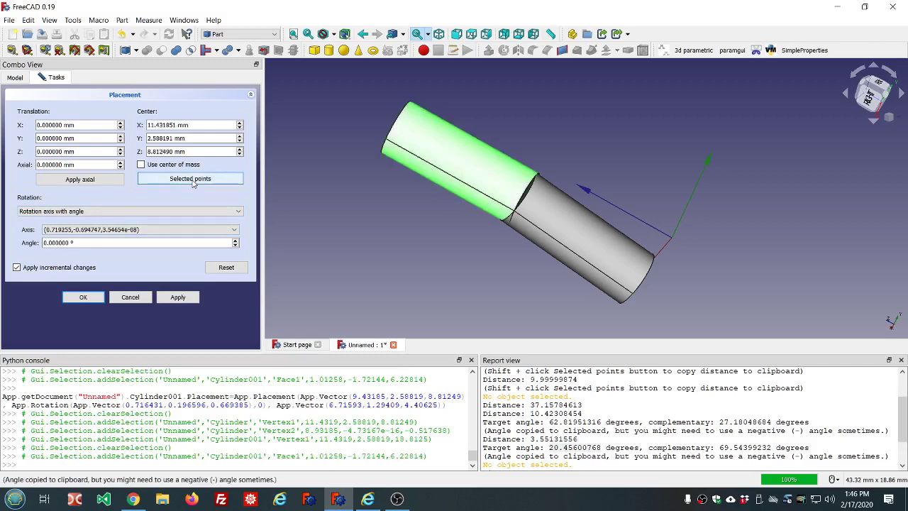
double_click(59, 243)
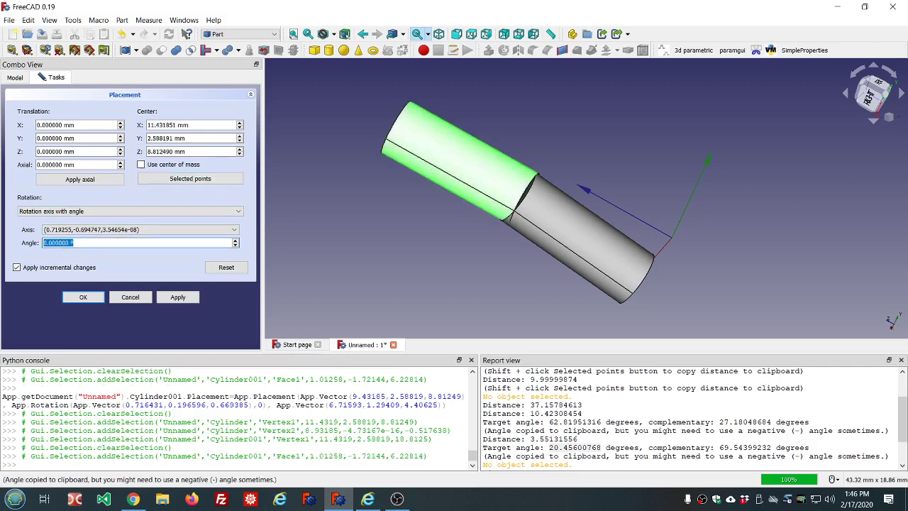
type("158.90941")
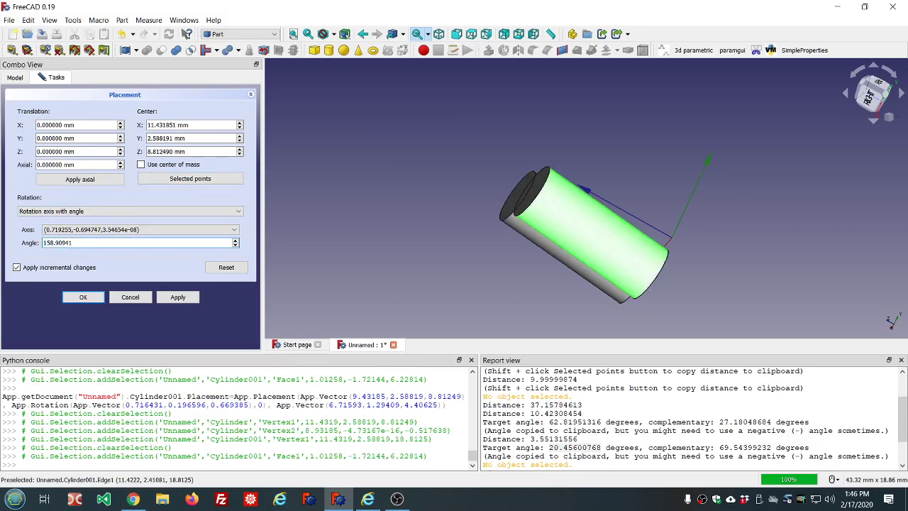
type("+180")
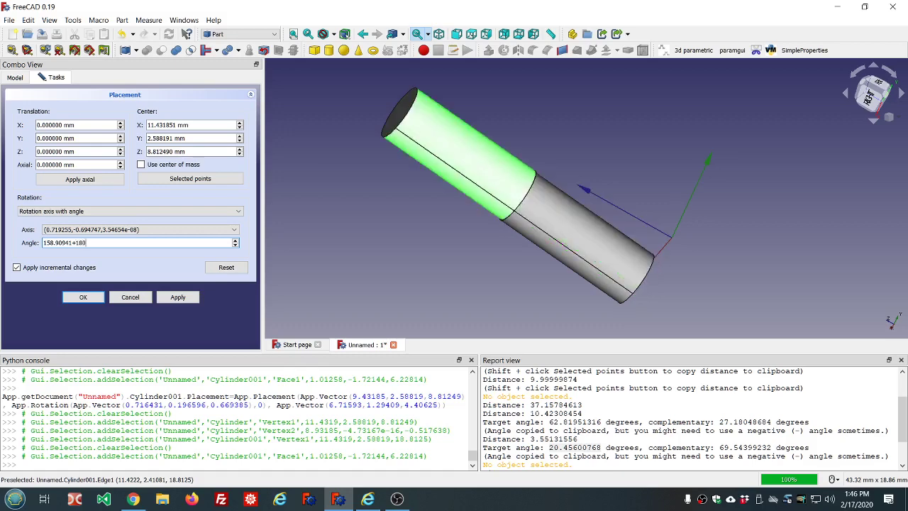
left_click(181, 300)
Inspect the rotated junction and end faces, then commit the 338.909° placement.
middle_click_drag(615, 172, 519, 210)
scroll(529, 227, "up", 6)
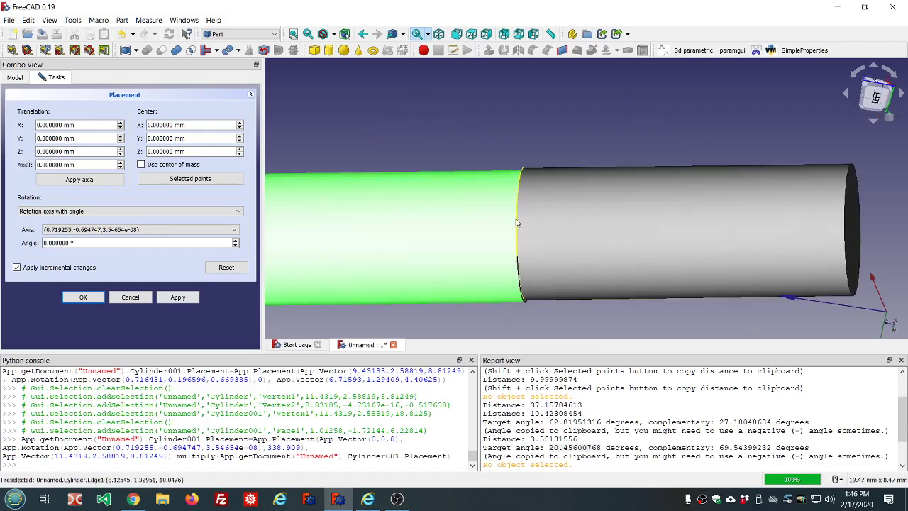
middle_click_drag(539, 239, 573, 235)
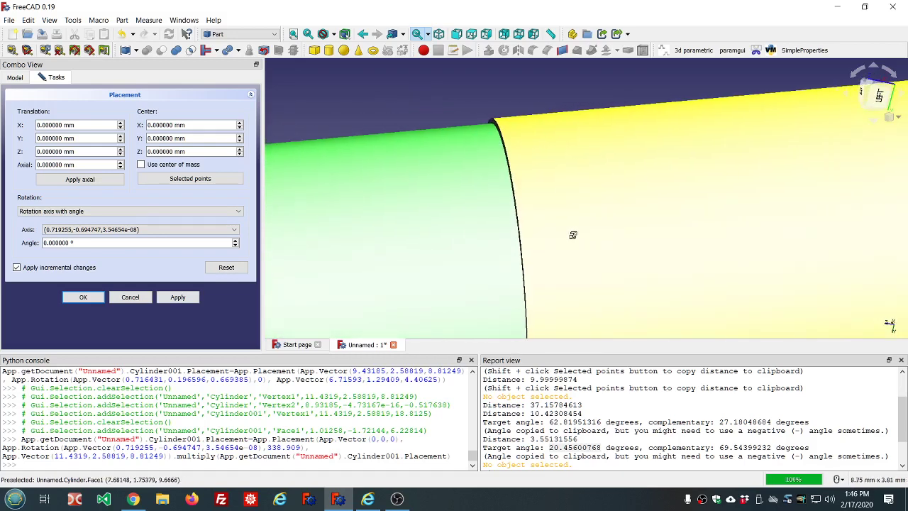
middle_click_drag(531, 187, 551, 181)
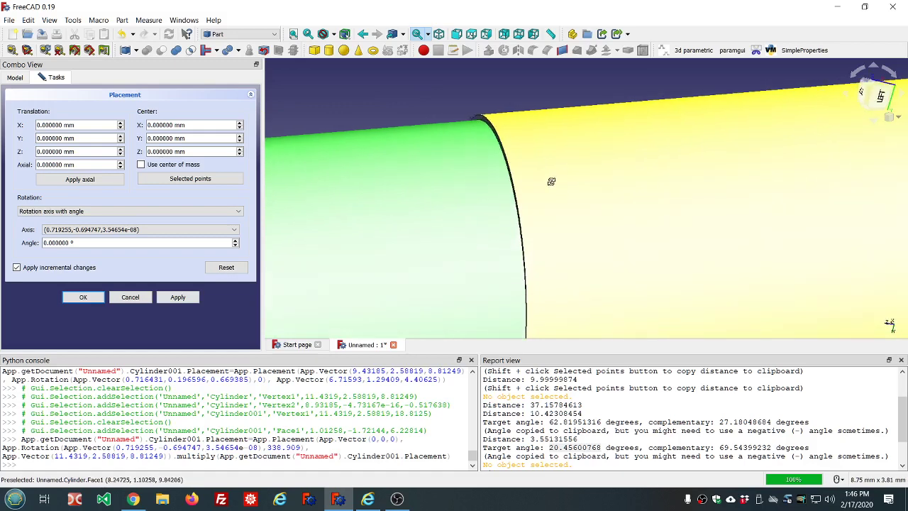
scroll(568, 185, "down", 8)
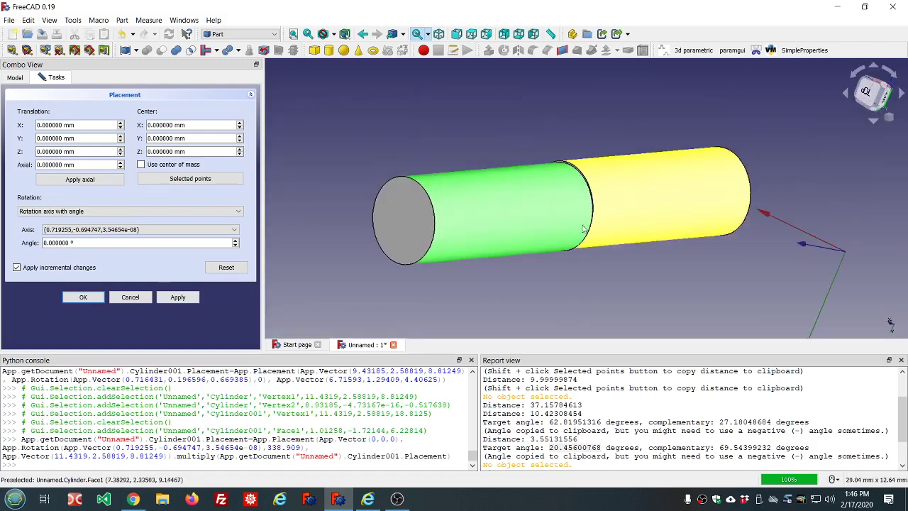
middle_click_drag(557, 223, 466, 121)
left_click(466, 122)
scroll(555, 211, "up", 3)
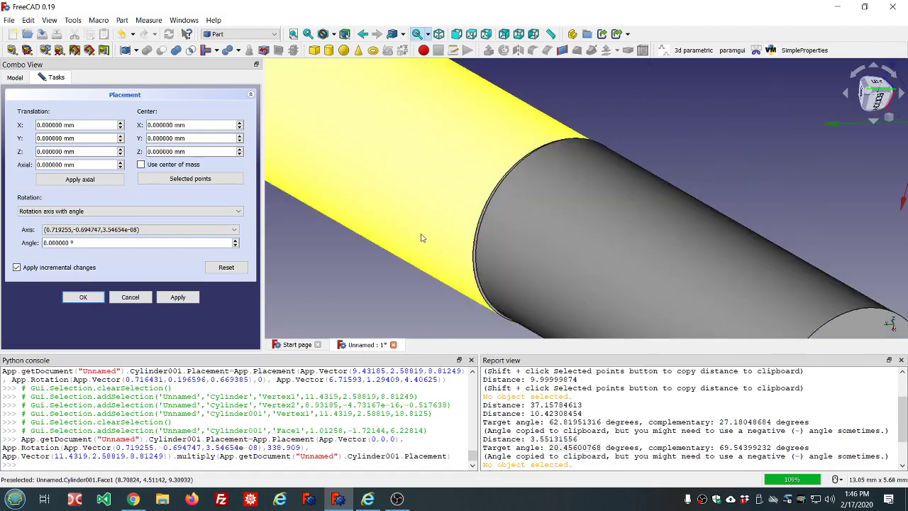
middle_click_drag(418, 247, 746, 196)
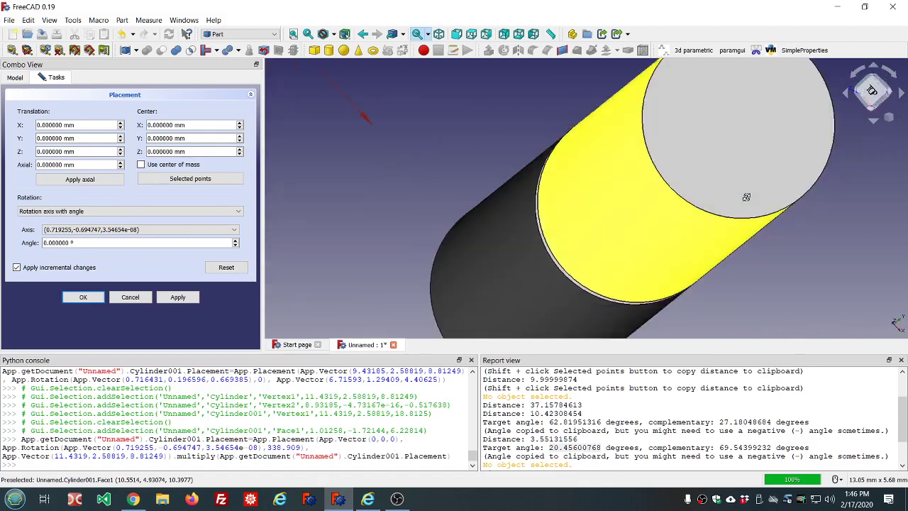
scroll(746, 201, "down", 2)
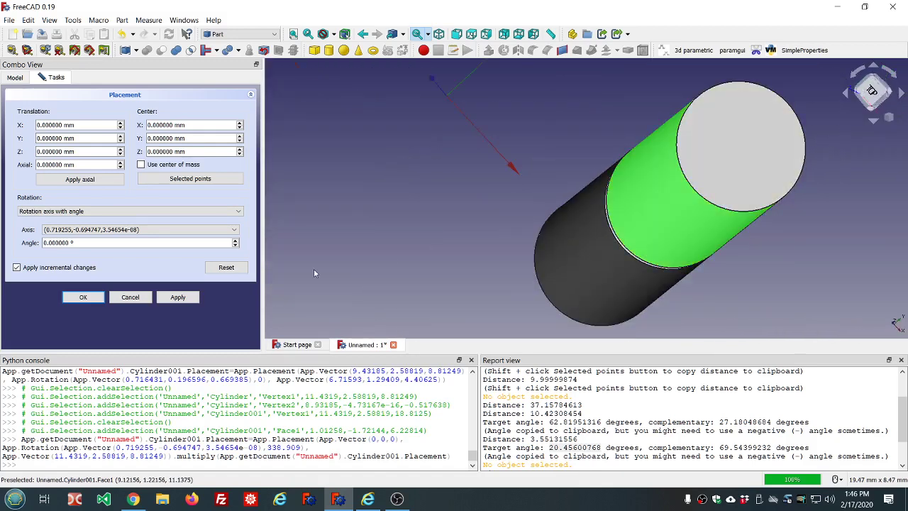
left_click(81, 299)
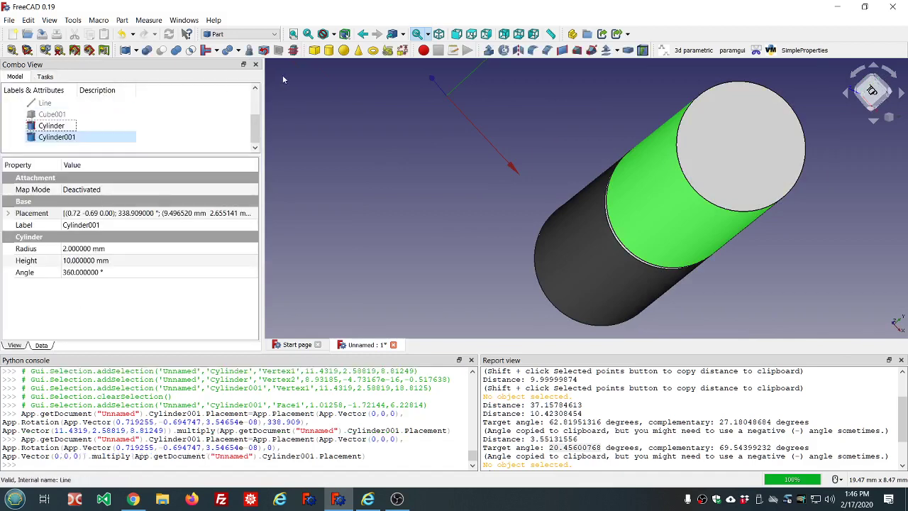
Create two Point primitives, Vertex and Vertex001, at the origin.
left_click(388, 50)
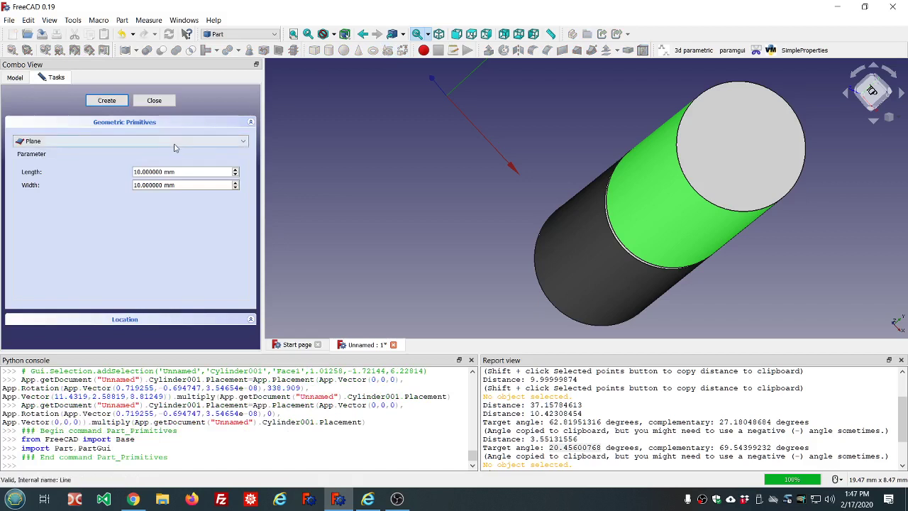
left_click(196, 142)
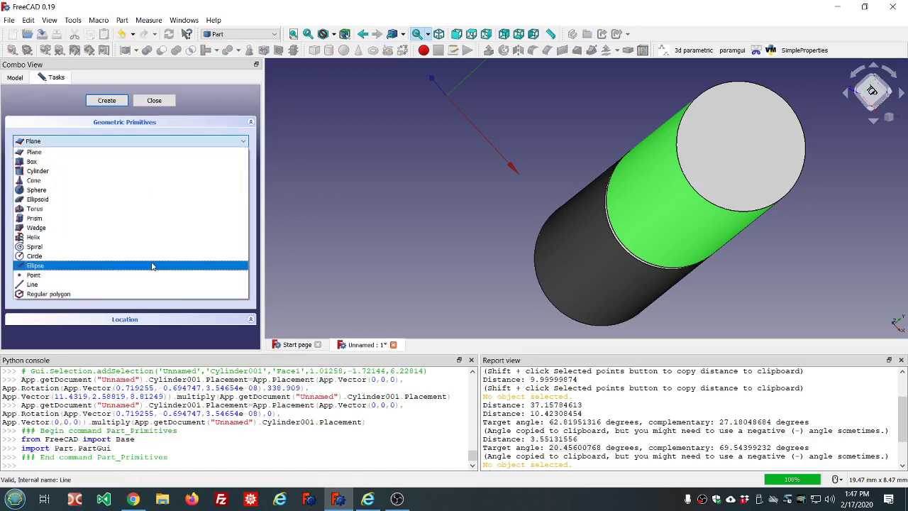
left_click(150, 275)
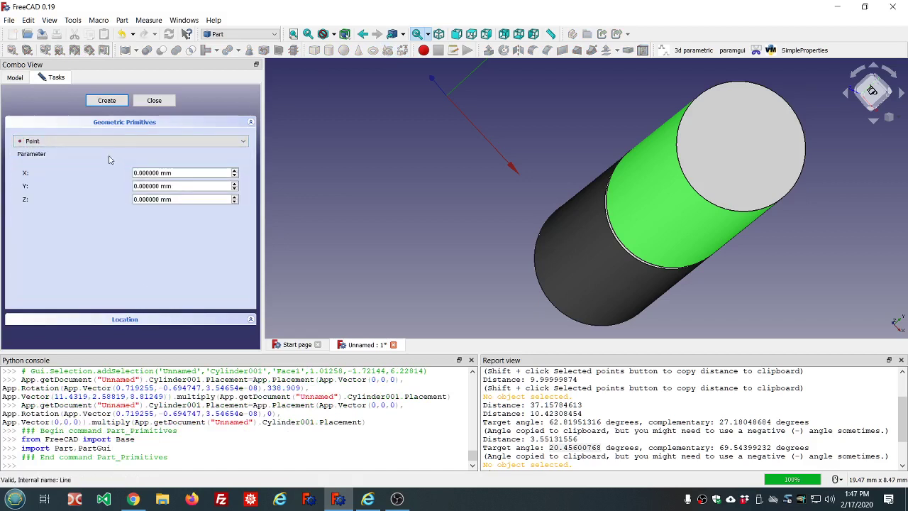
left_click(106, 101)
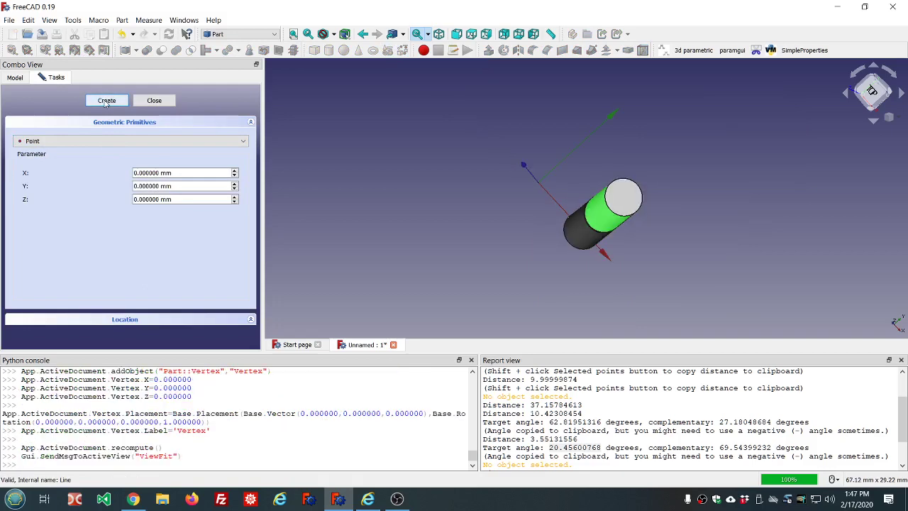
left_click(106, 101)
left_click(155, 101)
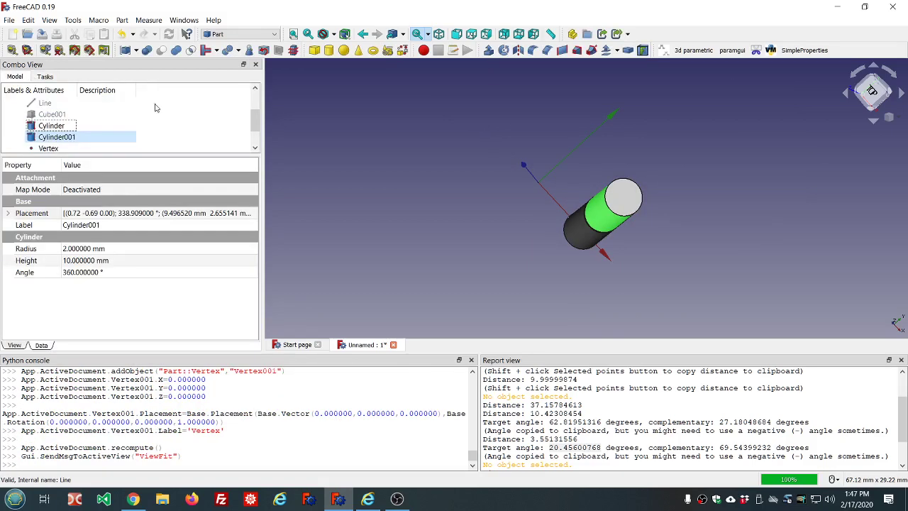
Delete Cube, Line and Cube001 from the model tree.
scroll(94, 128, "down", 1)
scroll(94, 128, "up", 1)
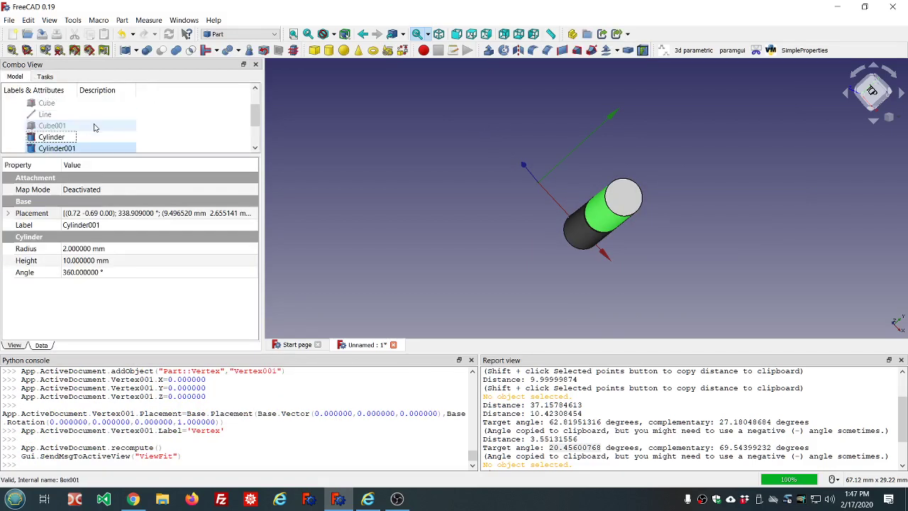
left_click_drag(61, 129, 57, 107)
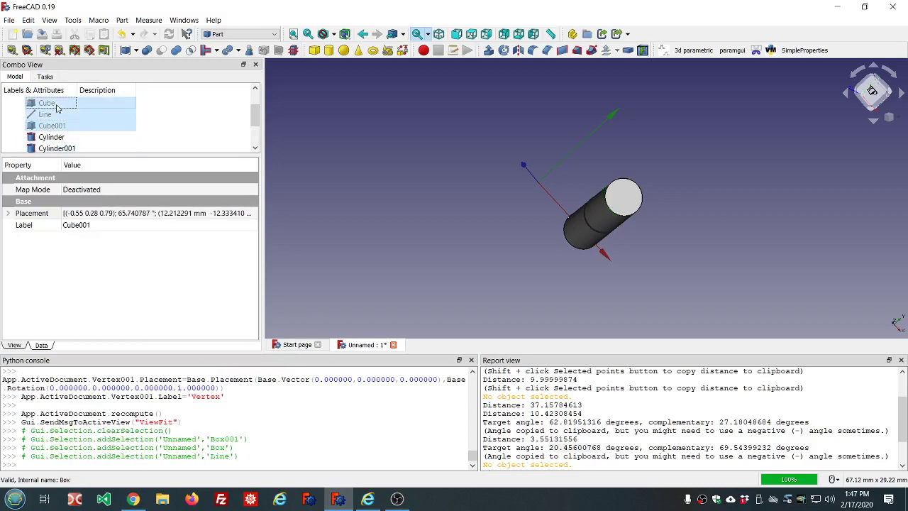
key("Delete")
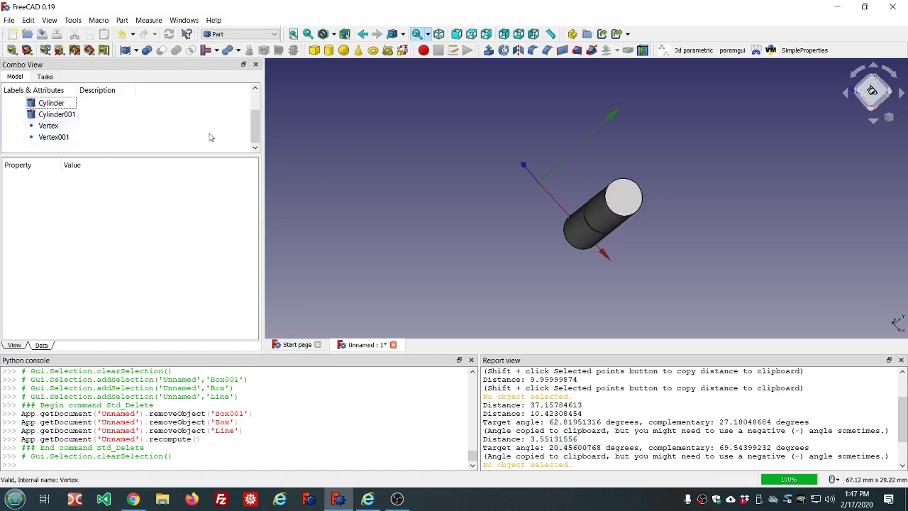
middle_click_drag(357, 201, 722, 195)
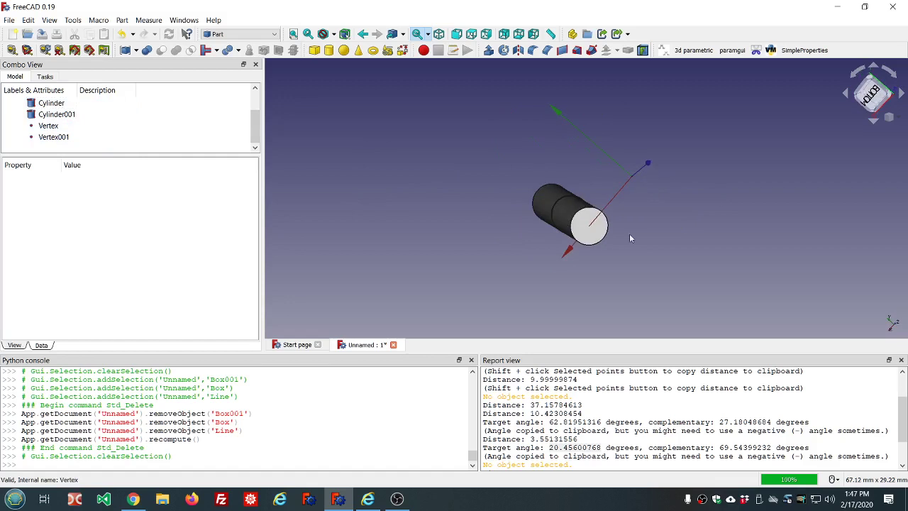
scroll(589, 210, "up", 5)
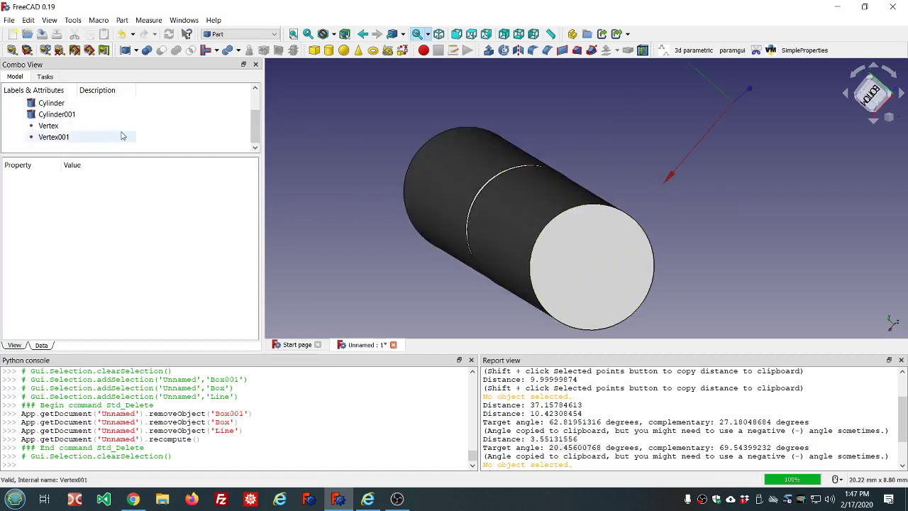
Attach Vertex to Cylinder001's Edge3 in 'Z tangent to edge' mode.
left_click(75, 126)
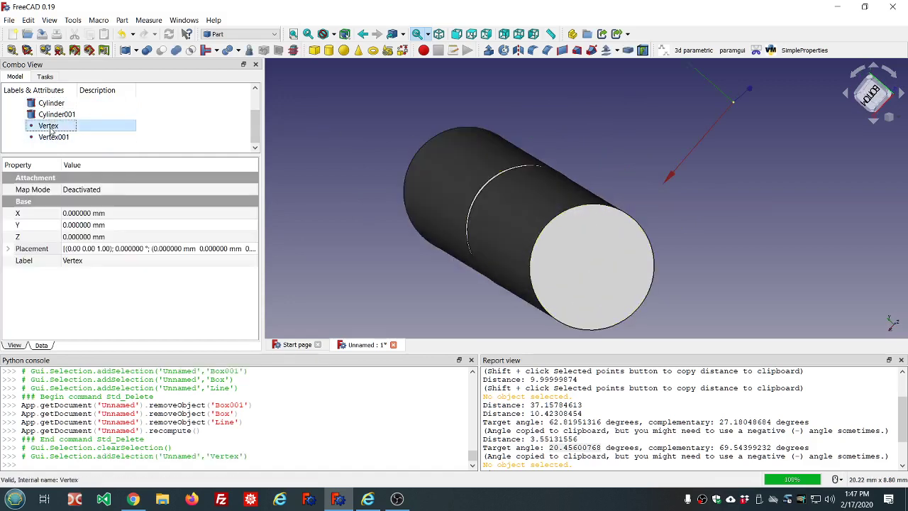
left_click(132, 194)
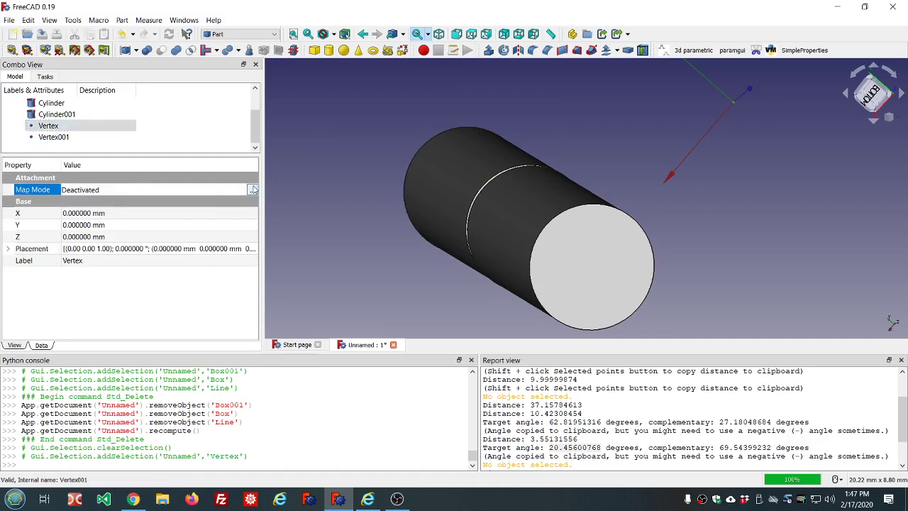
left_click(250, 190)
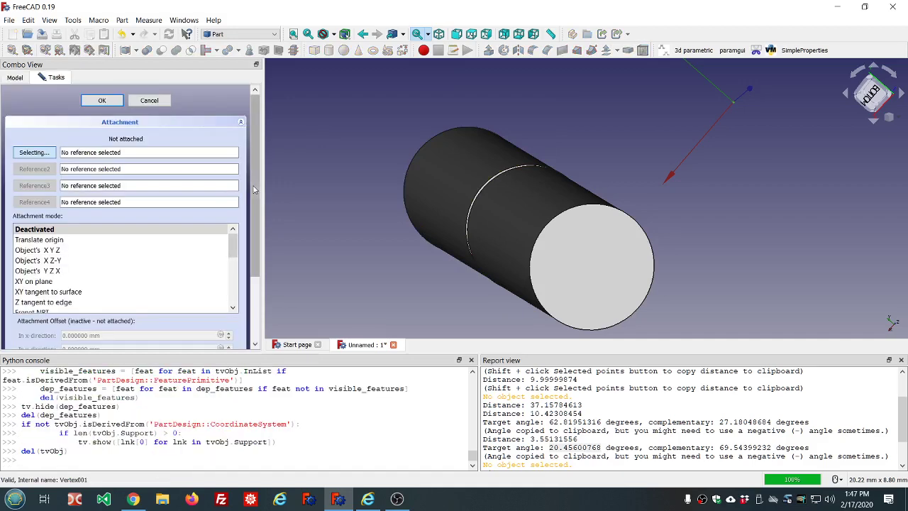
left_click(495, 179)
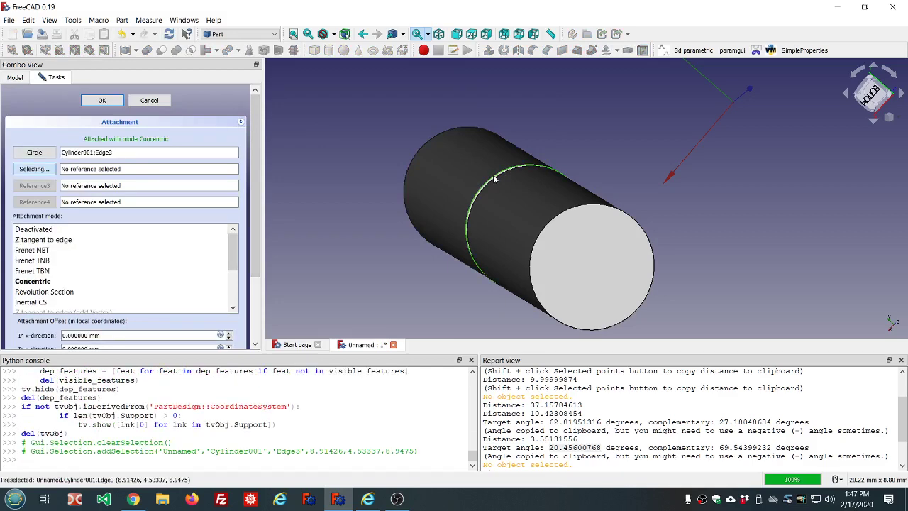
left_click(41, 241)
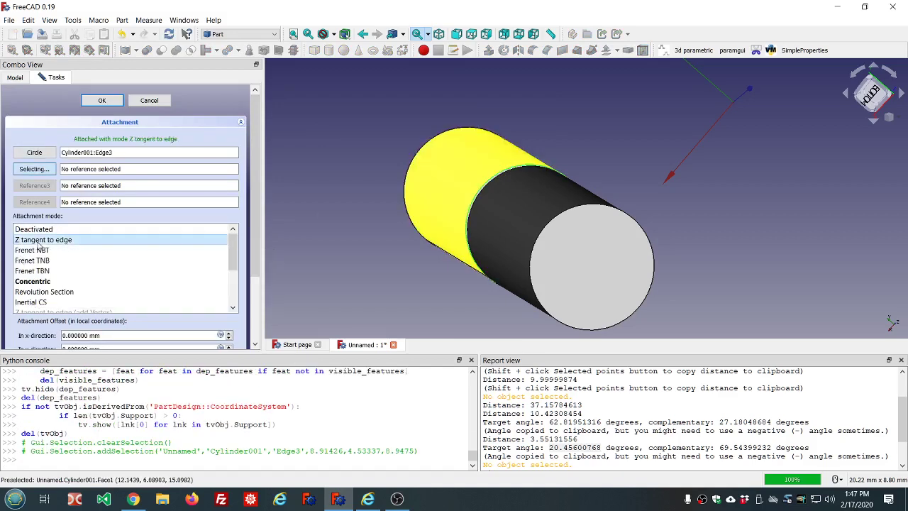
left_click(103, 100)
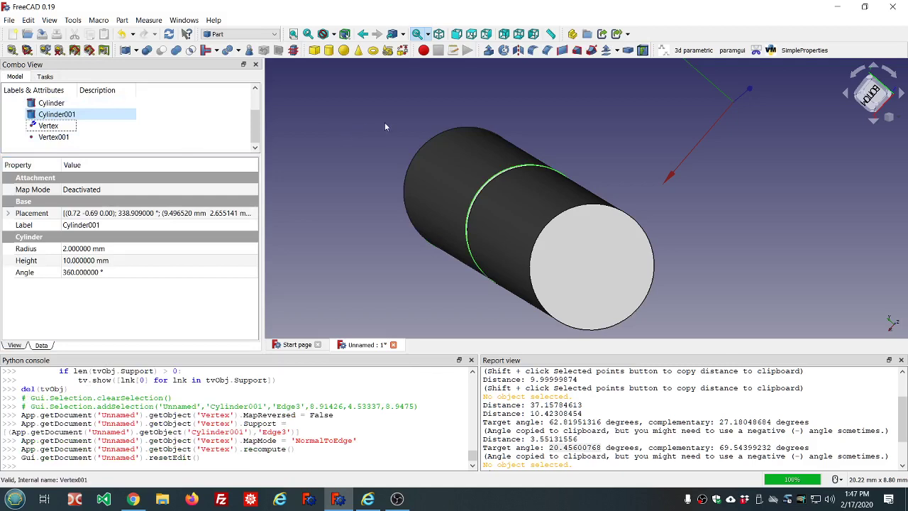
middle_click_drag(385, 127, 674, 223)
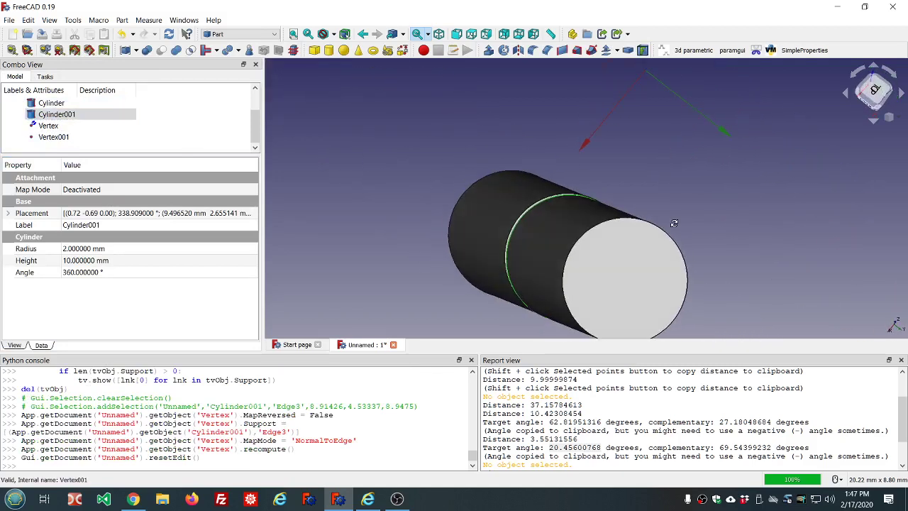
Attach Vertex001 to Cylinder's Edge1 in 'Z tangent to edge' mode.
left_click(52, 139)
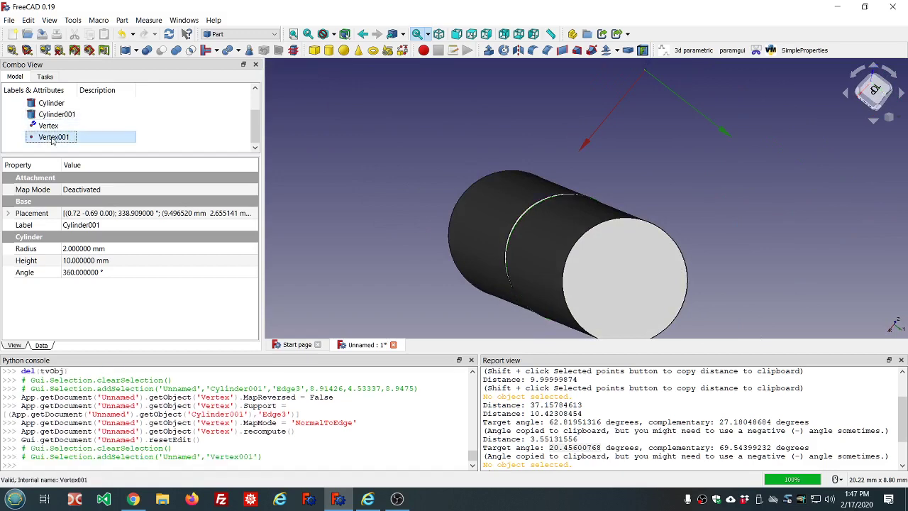
left_click(140, 190)
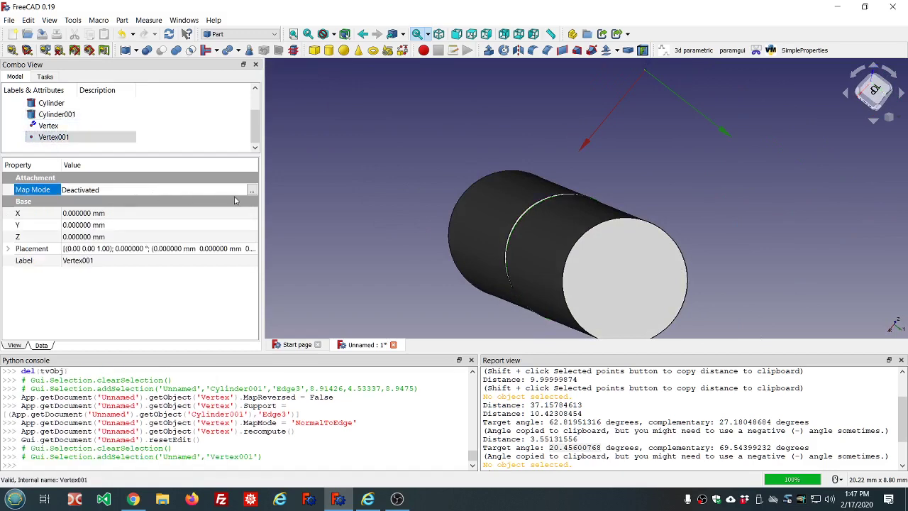
left_click(252, 190)
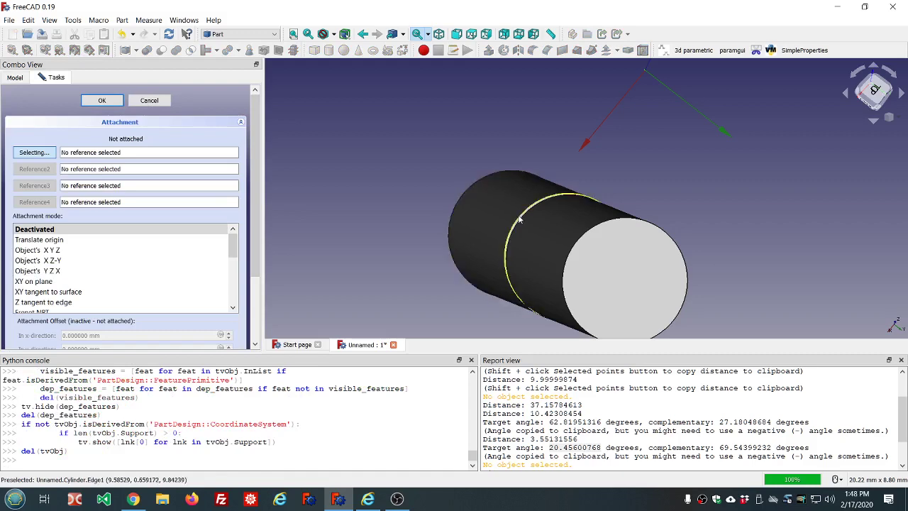
left_click(519, 220)
left_click(82, 241)
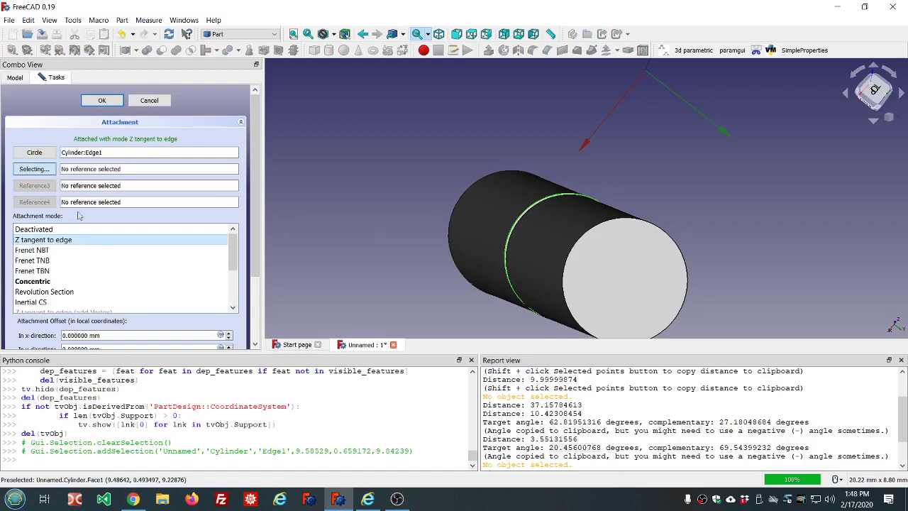
left_click(101, 100)
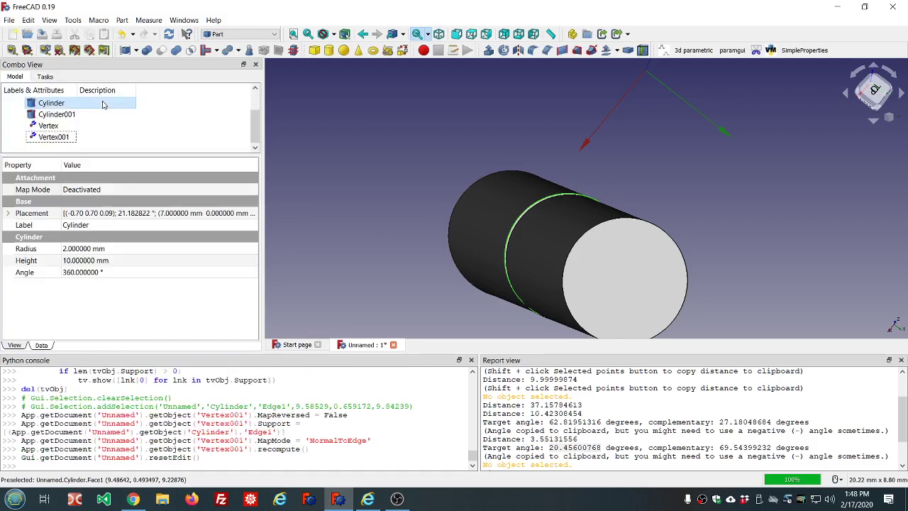
Select Vertex and recompute the document.
left_click(347, 162)
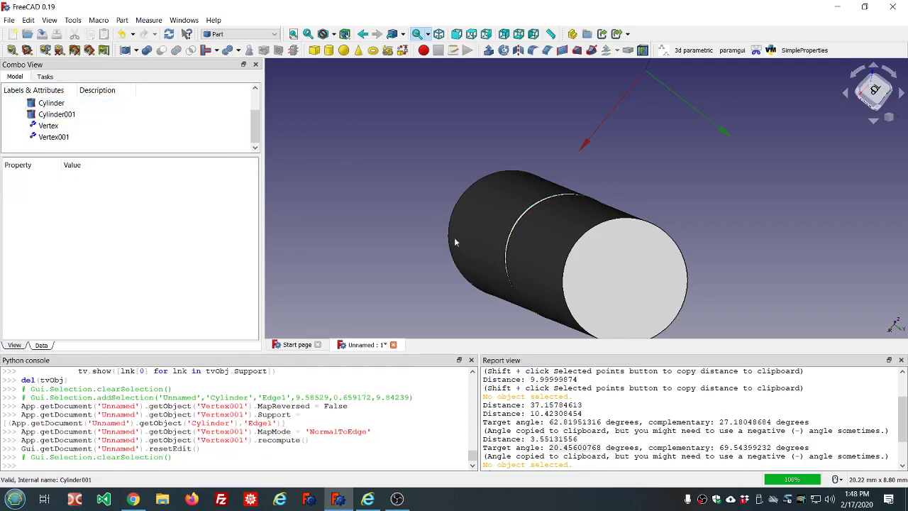
scroll(539, 263, "down", 3)
scroll(539, 262, "up", 5)
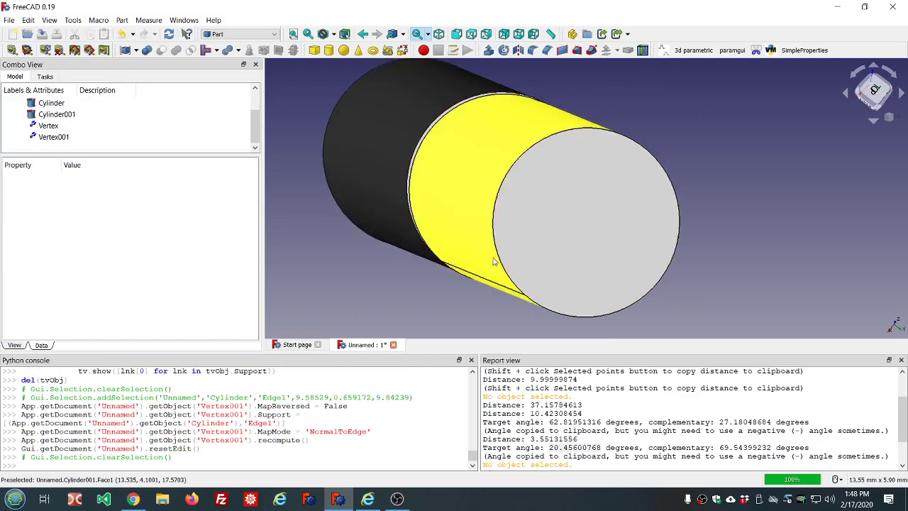
left_click(127, 130)
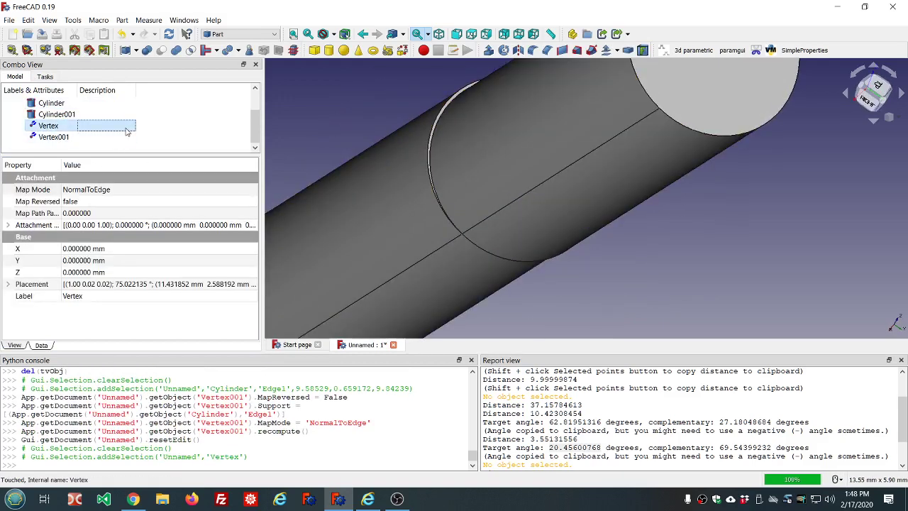
key("ctrl+r")
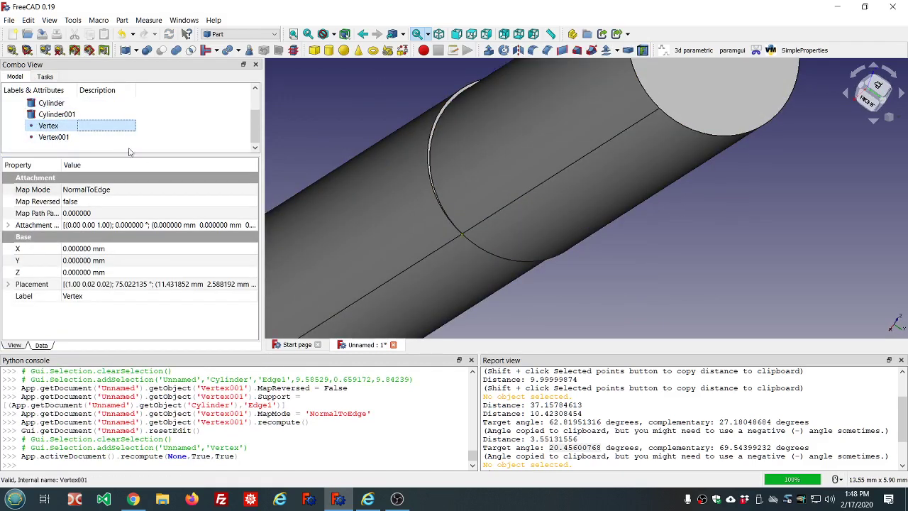
Compare Vertex and Vertex001 placements, ending on Vertex001, and widen the Property column.
left_click(96, 147)
left_click(55, 137)
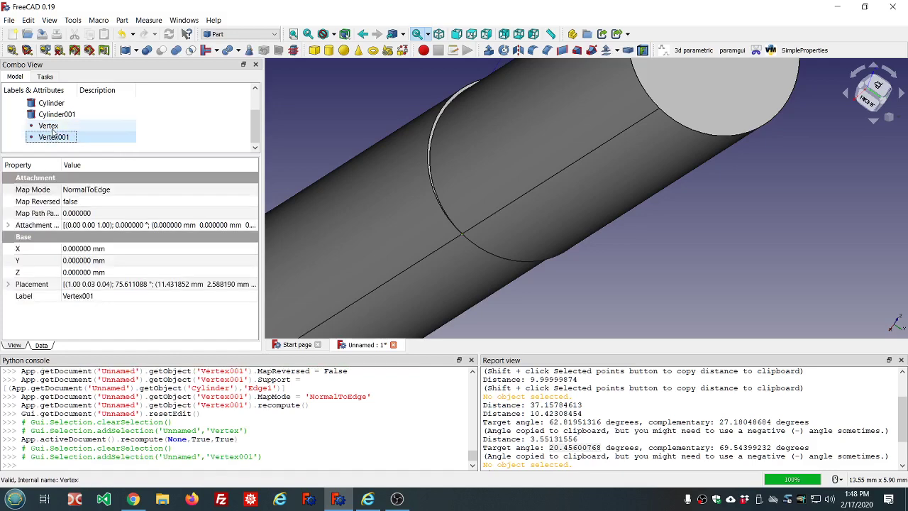
left_click(51, 128)
left_click(55, 138)
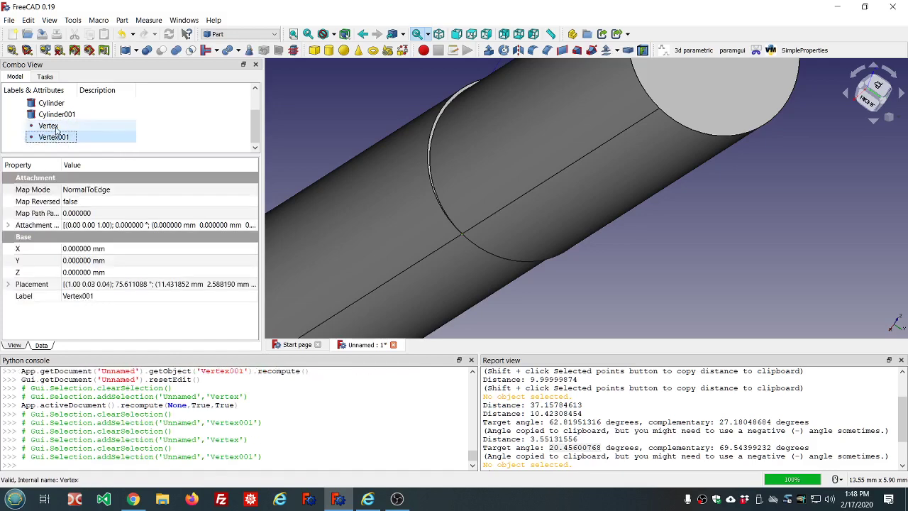
left_click(56, 131)
left_click(56, 137)
left_click(57, 129)
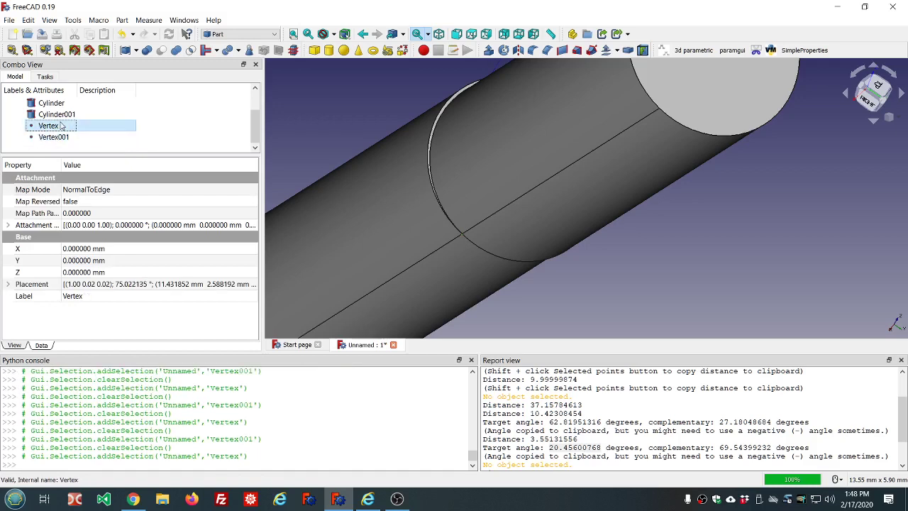
left_click(59, 140)
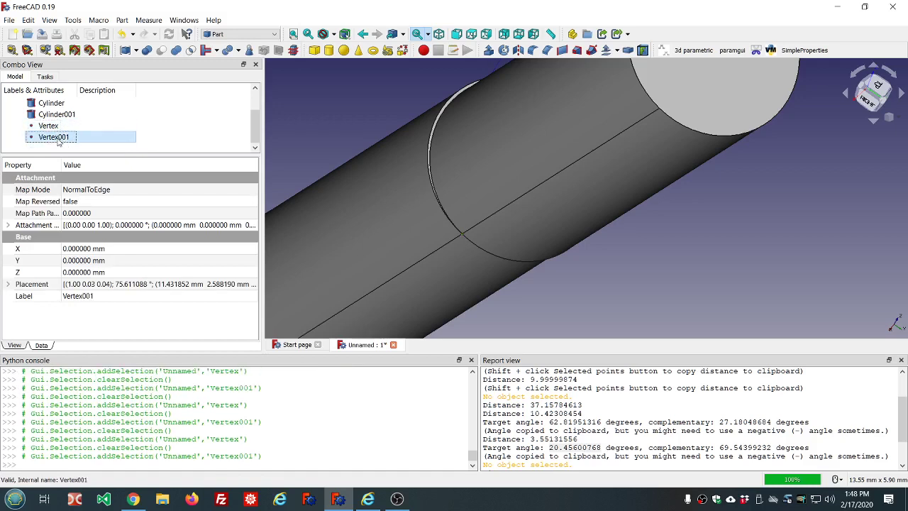
left_click(57, 129)
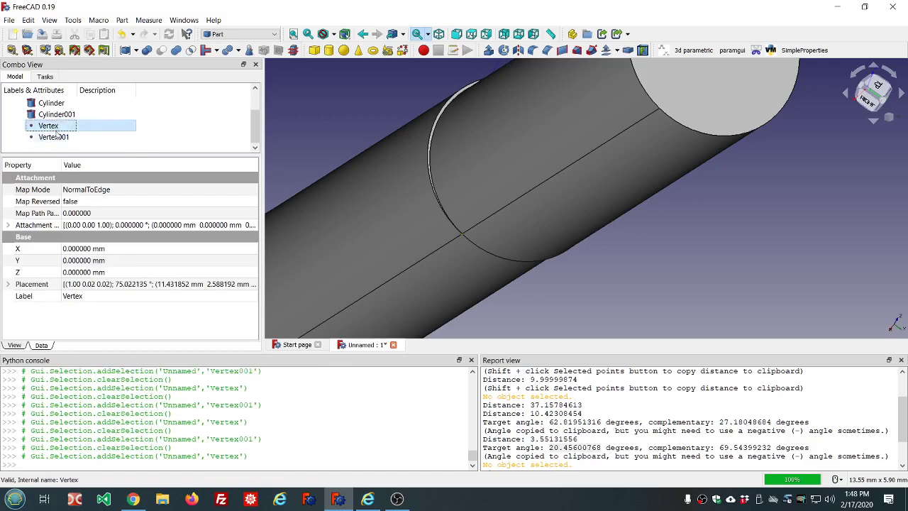
left_click(57, 138)
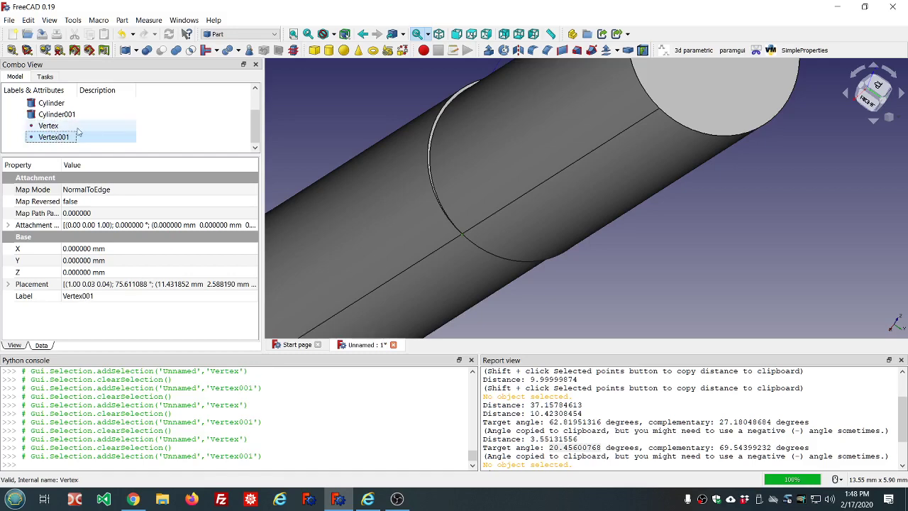
middle_click_drag(386, 95, 412, 154)
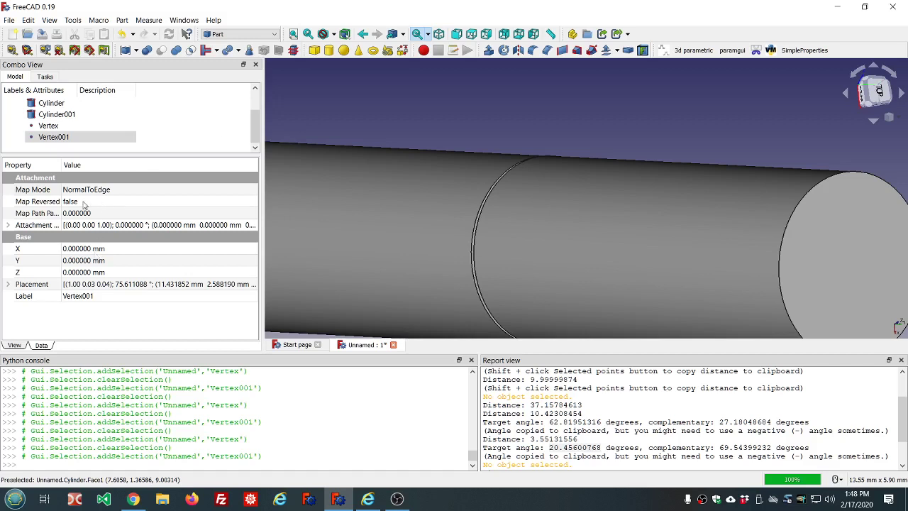
left_click_drag(61, 165, 89, 167)
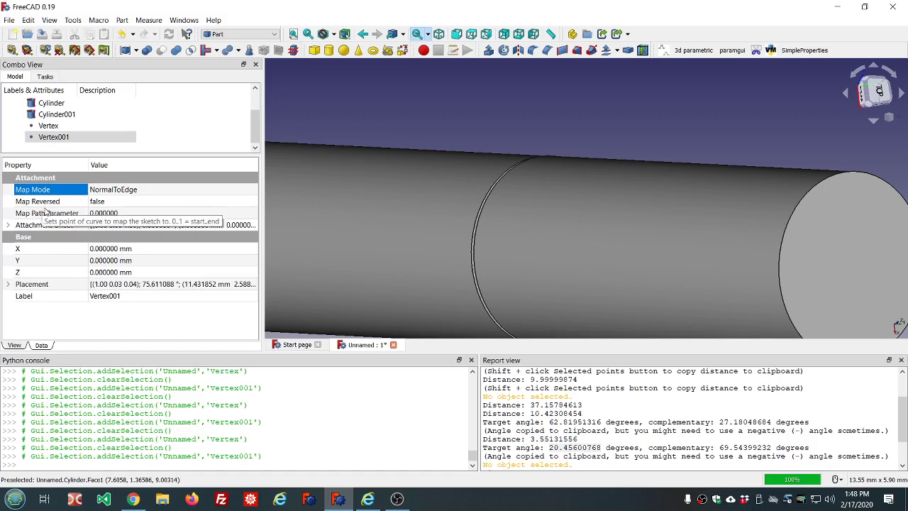
Try a Map Path Parameter of .5 for Vertex001 and check the point's position.
left_click(132, 213)
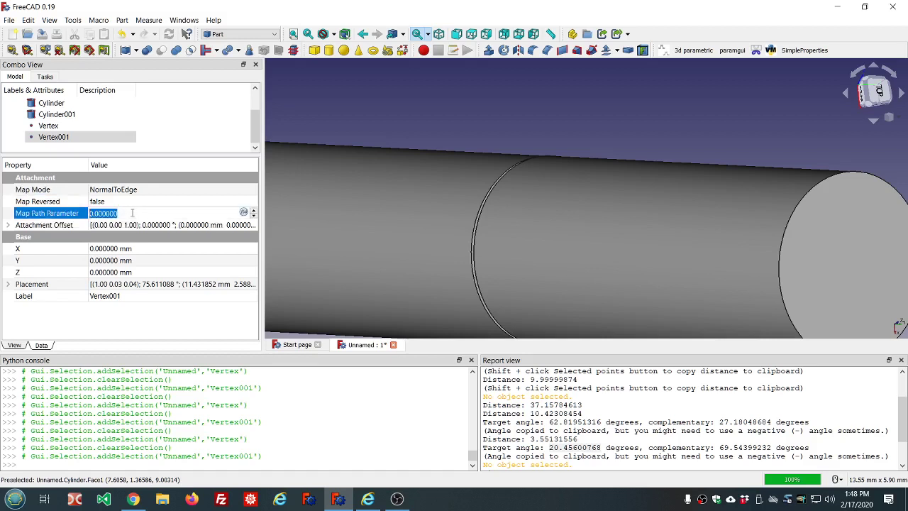
key("BackSpace")
type(".5")
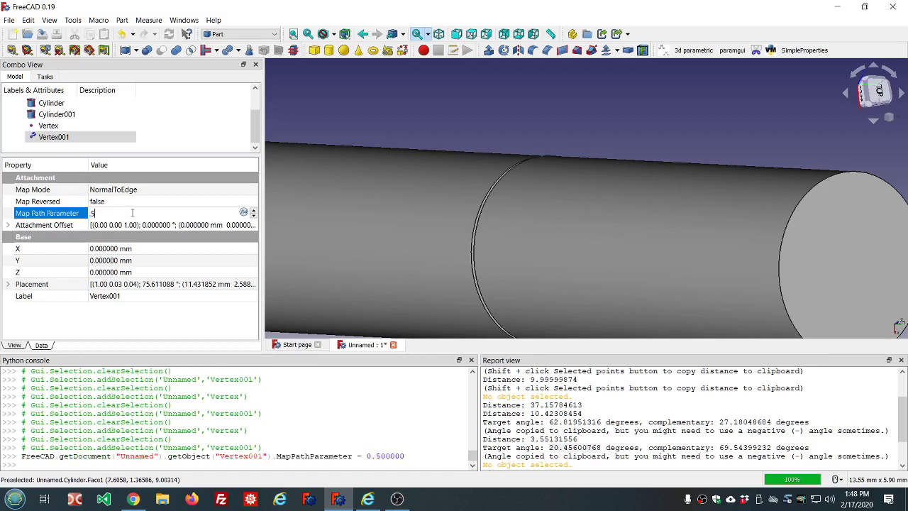
middle_click_drag(603, 117, 576, 125)
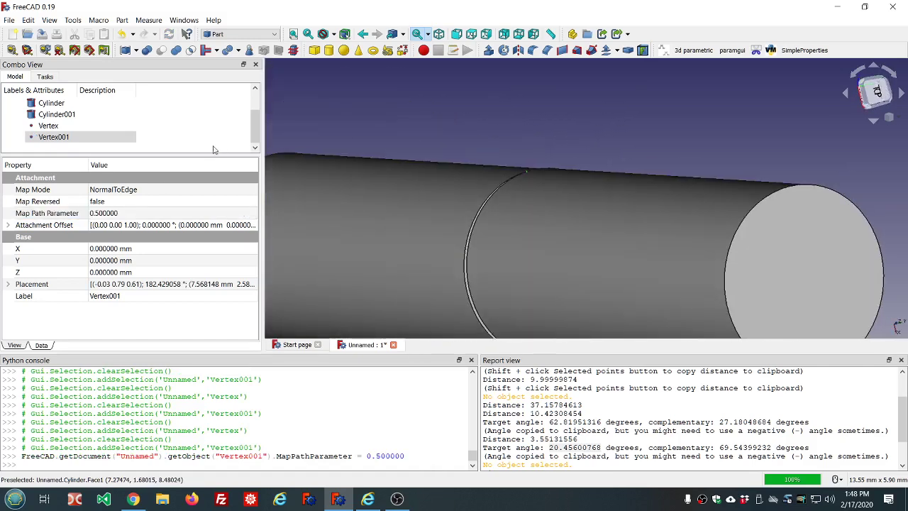
Change Vertex001's Map Path Parameter to 0.25 and reselect Vertex in the tree.
left_click(121, 213)
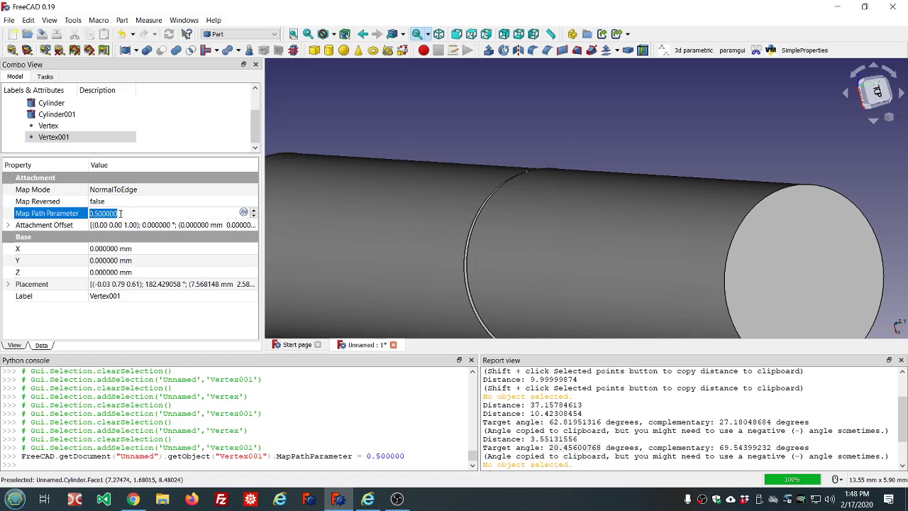
type(".25")
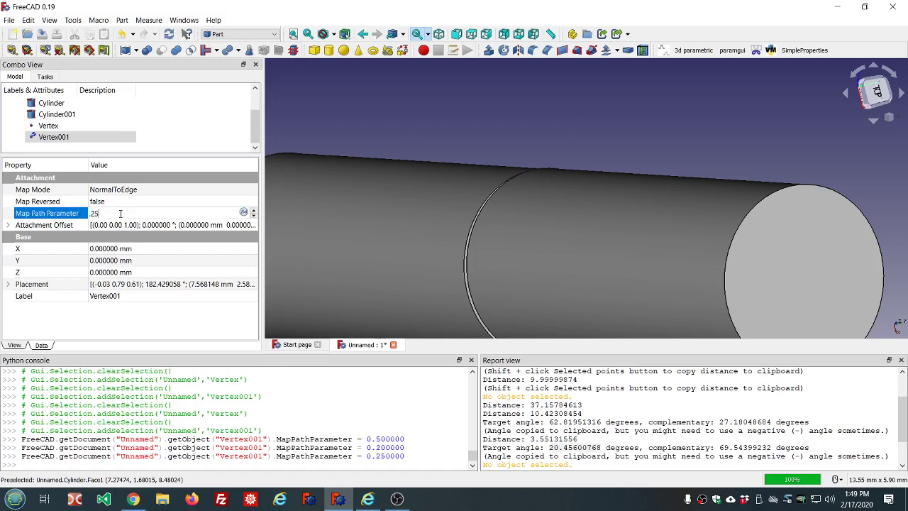
key("Return")
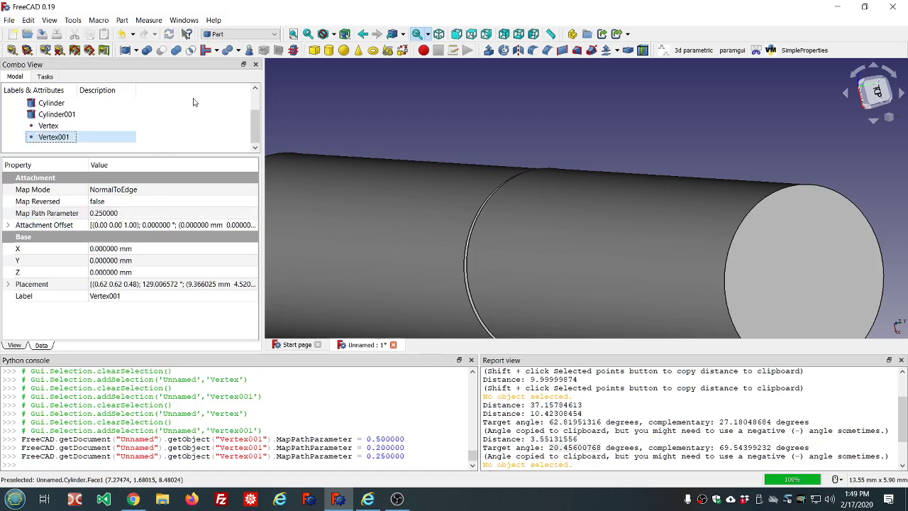
middle_click_drag(406, 137, 685, 155)
scroll(645, 245, "up", 5)
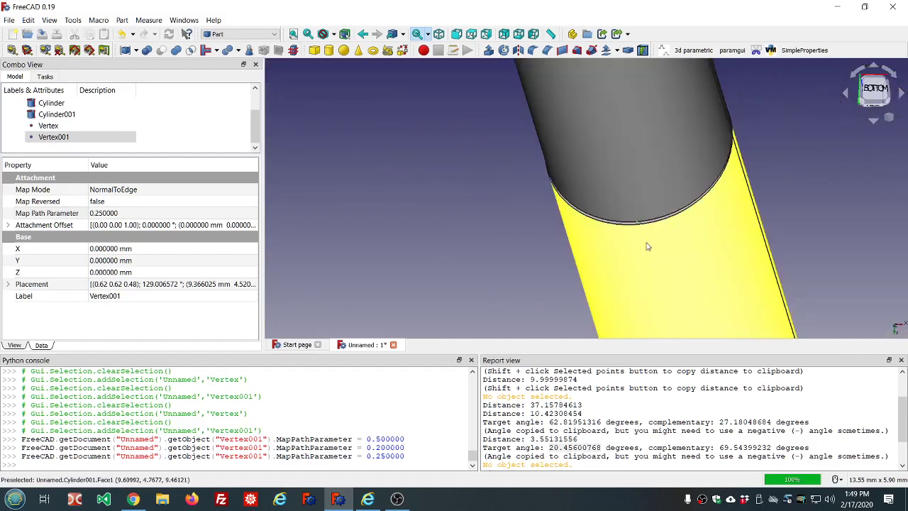
left_click(61, 126)
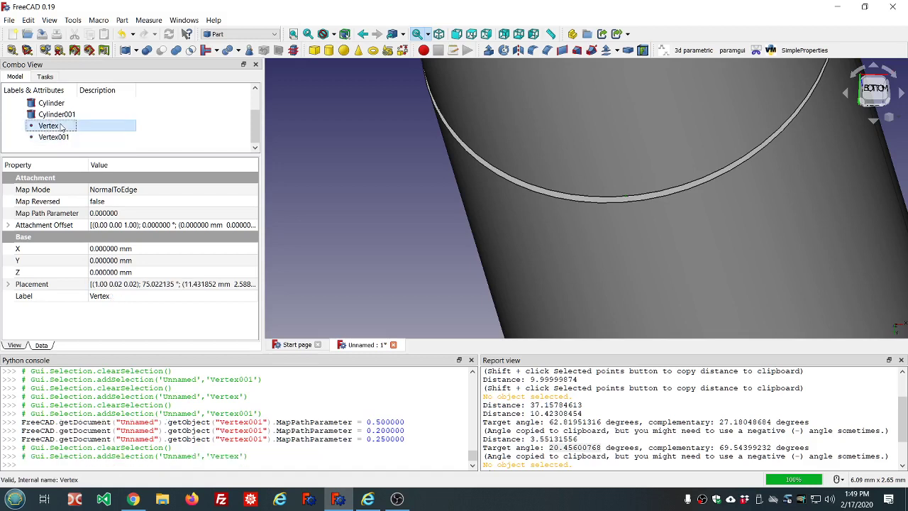
Set Vertex's Map Path Parameter to 0.25.
left_click(138, 213)
left_click(137, 213)
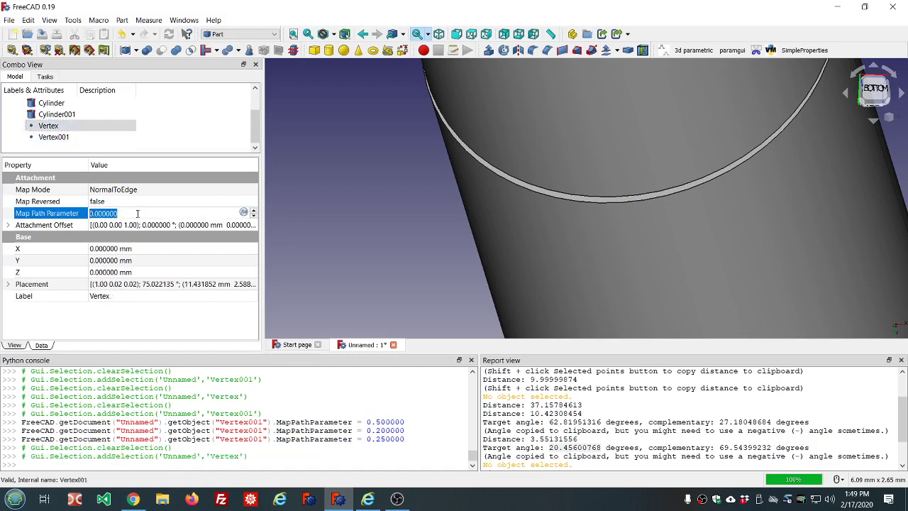
type(".25")
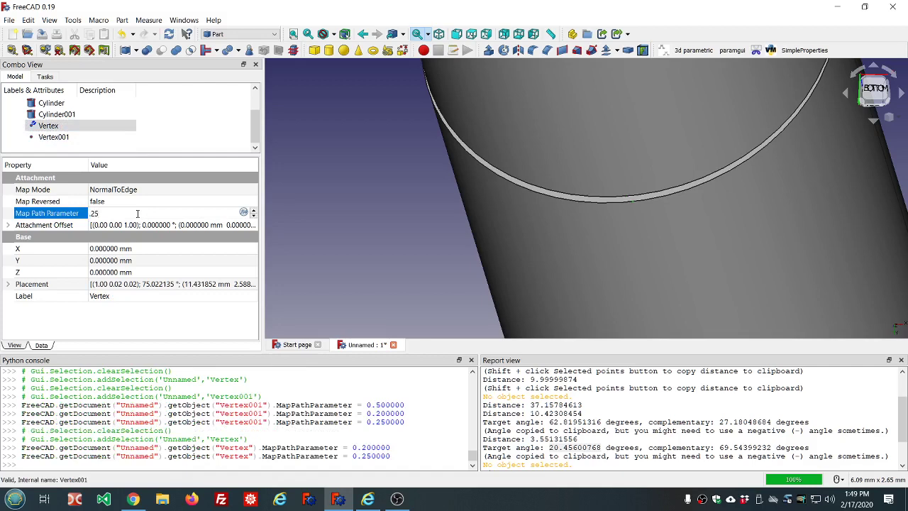
key("Return")
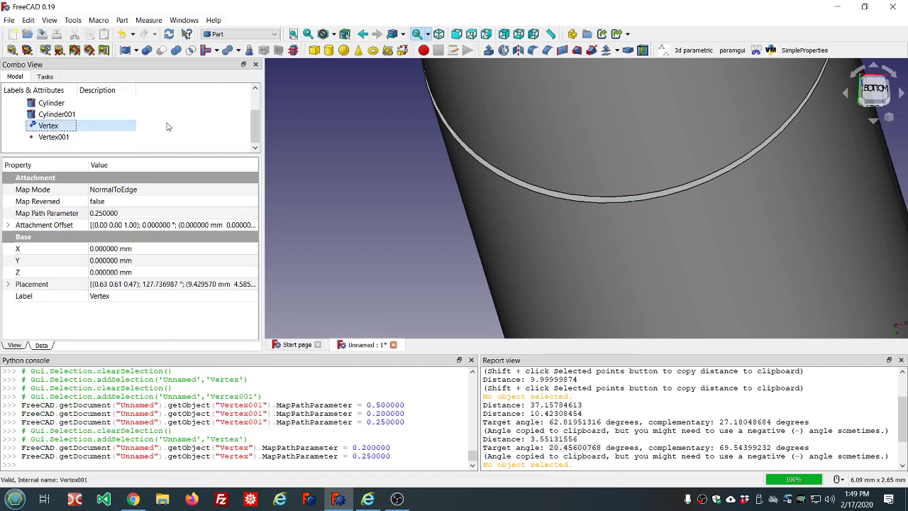
Compare the properties of Vertex and Vertex001 and orbit so the cylinder lies diagonally.
left_click(90, 138)
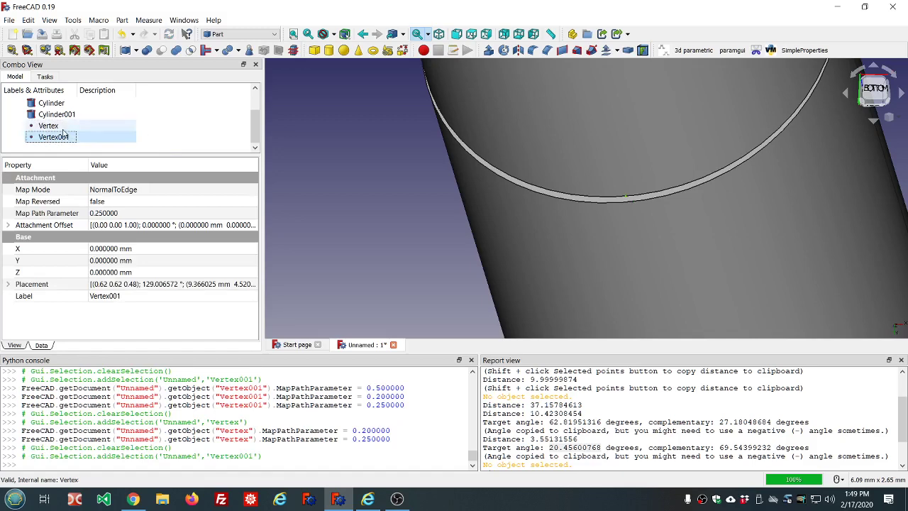
left_click(63, 128)
left_click(55, 137)
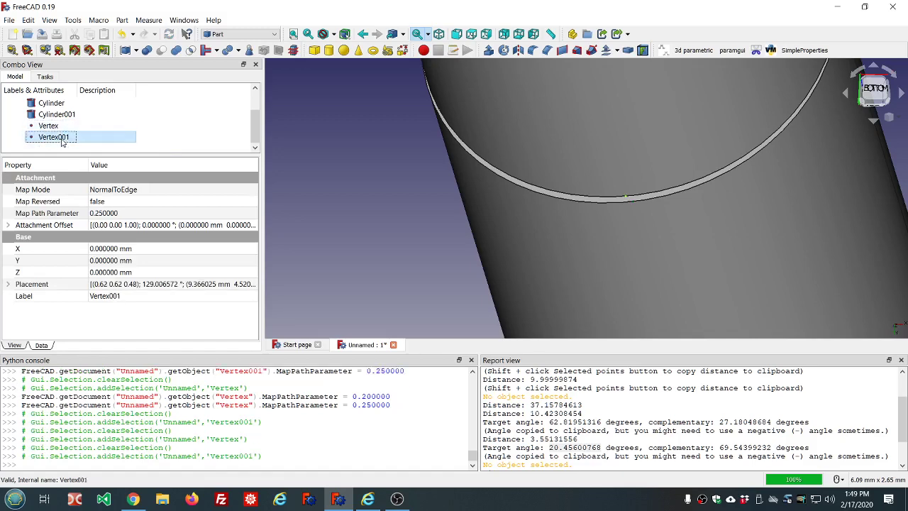
left_click(55, 127)
left_click(54, 137)
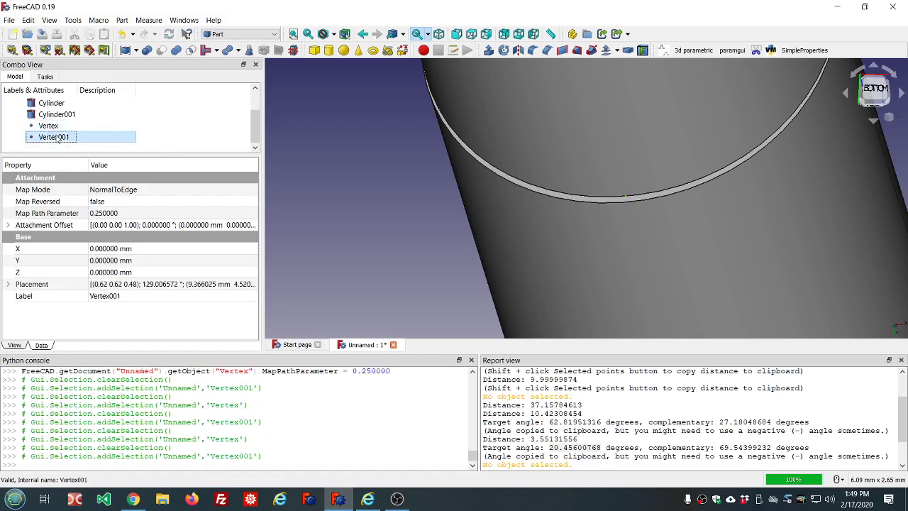
scroll(309, 148, "down", 4)
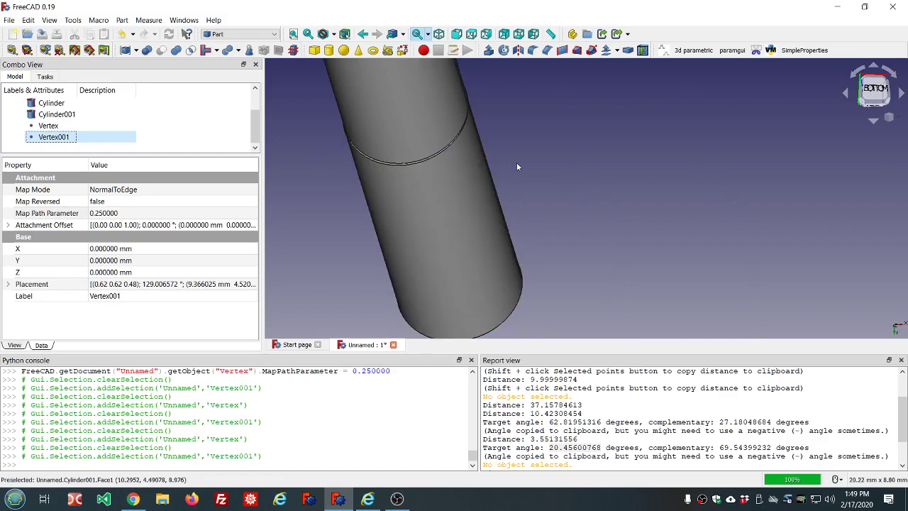
middle_click_drag(516, 166, 470, 174)
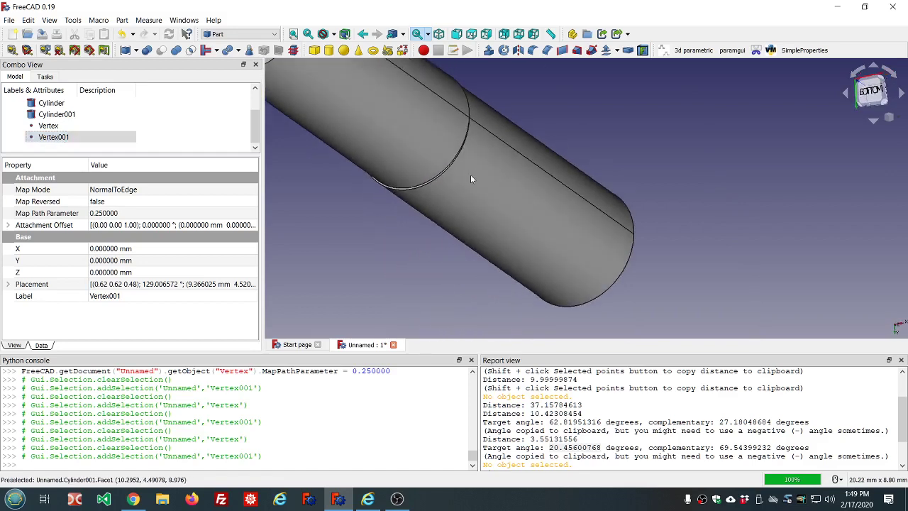
scroll(468, 142, "up", 3)
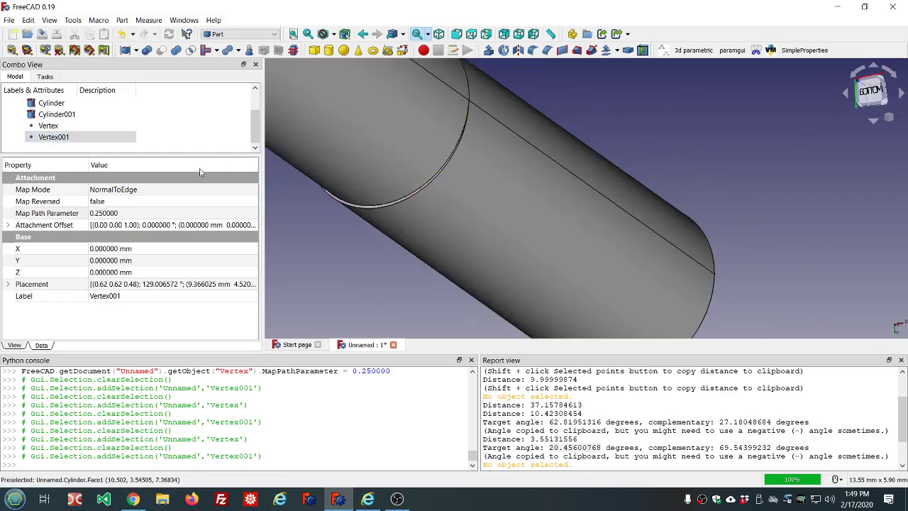
Open Cylinder001's Placement editor with Apply incremental changes ticked.
left_click(79, 116)
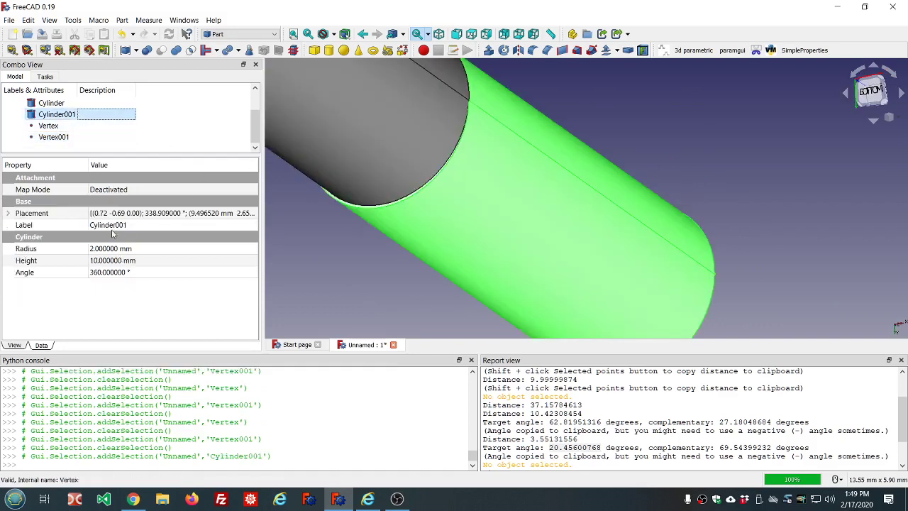
left_click(129, 217)
left_click(251, 214)
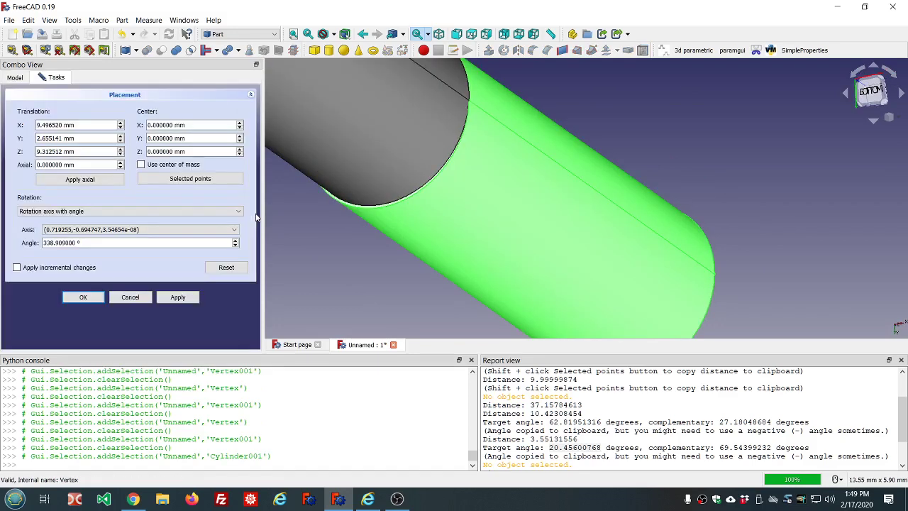
left_click(16, 267)
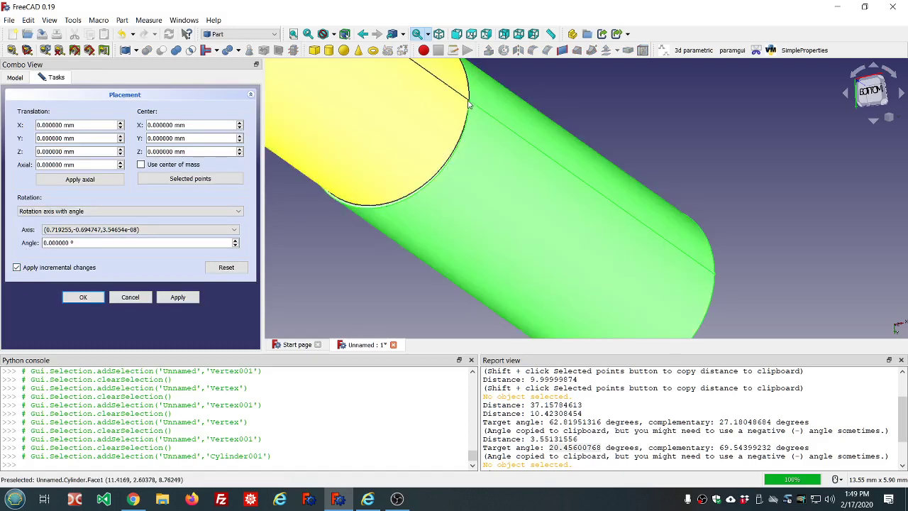
left_click(333, 34)
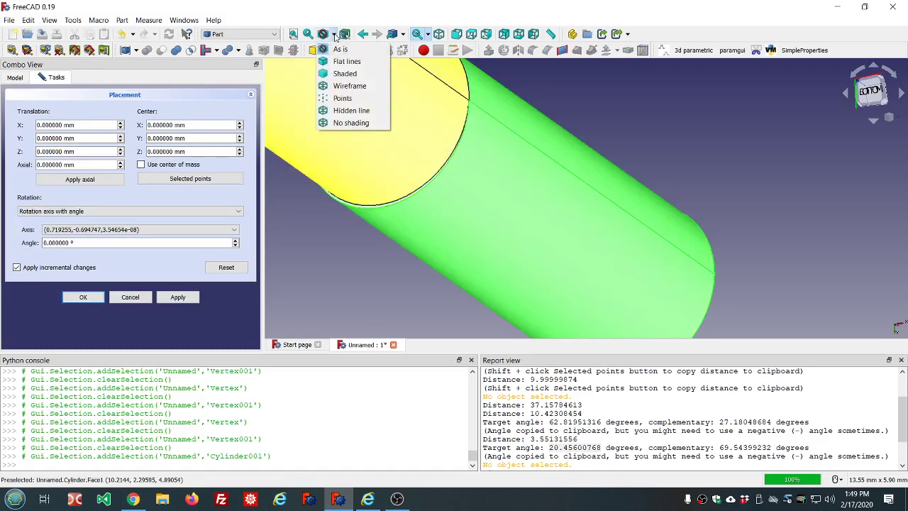
Show the model as points and set the rotation centre and axis from three picked vertices.
left_click(340, 98)
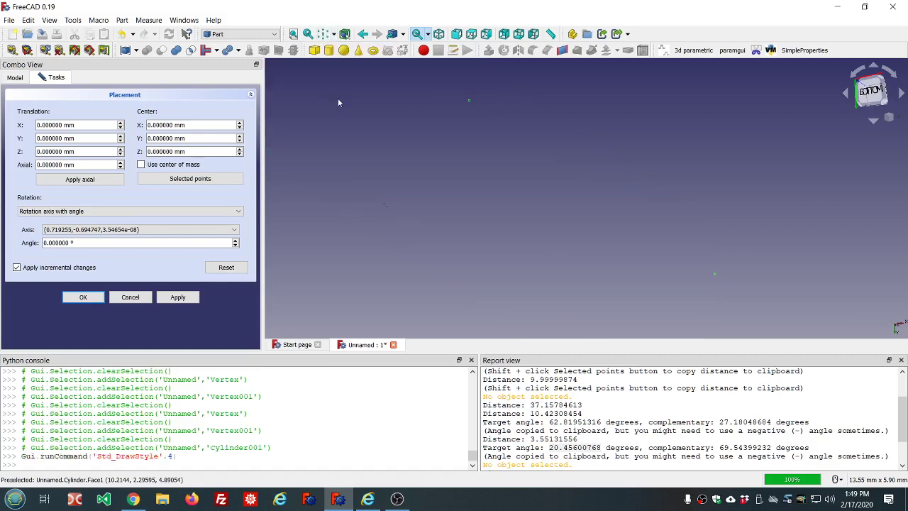
left_click(479, 123)
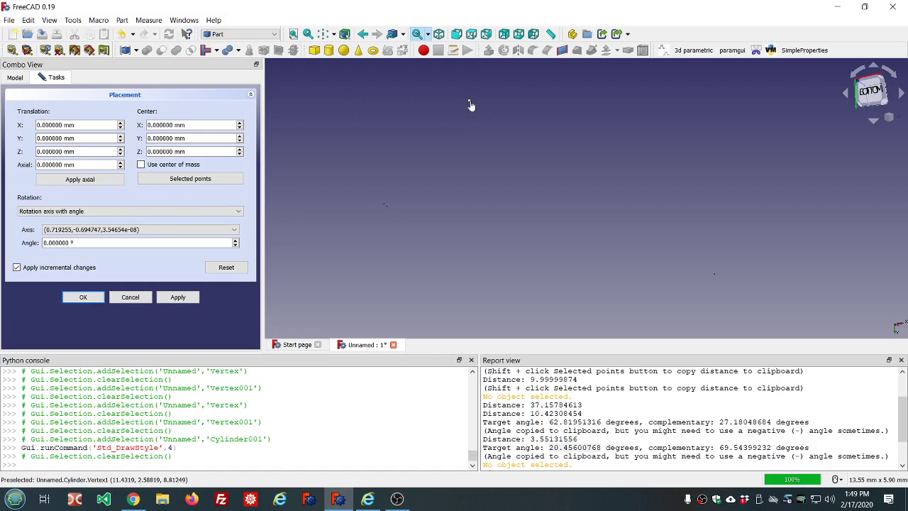
left_click(469, 101)
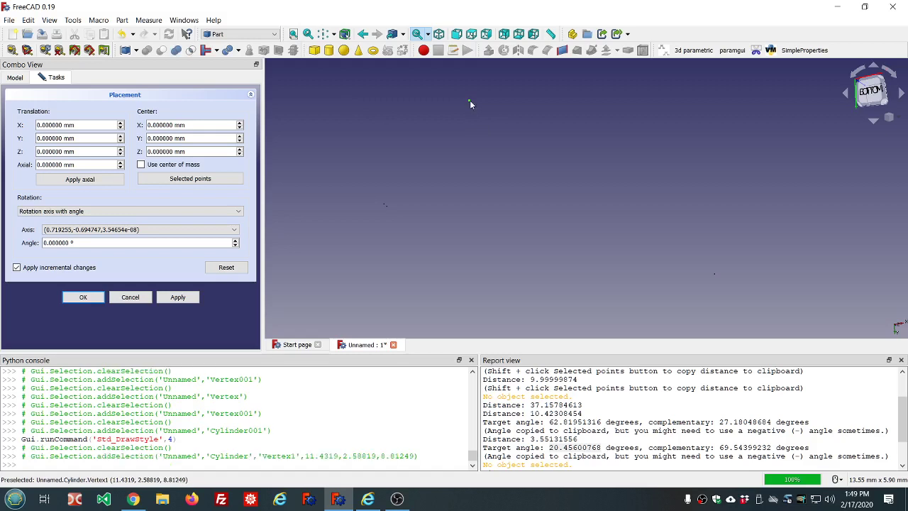
left_click(386, 210)
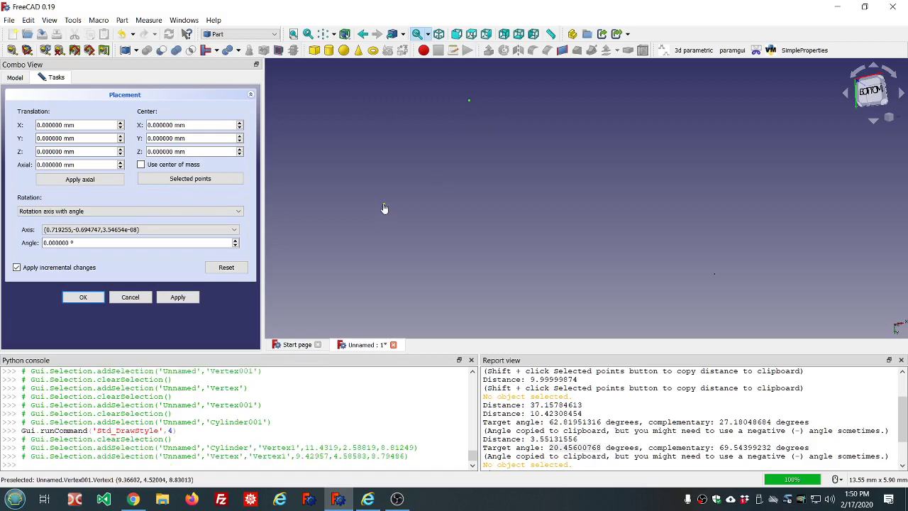
left_click(383, 208, "ctrl")
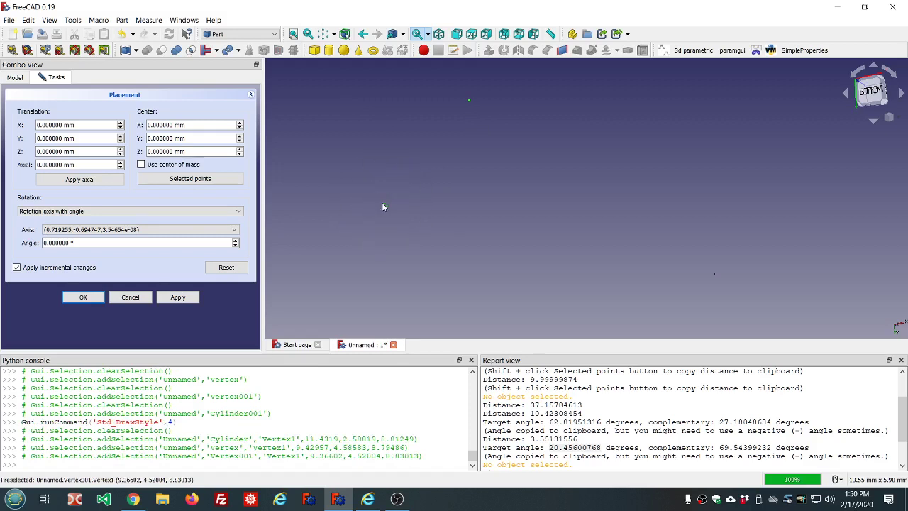
left_click(190, 179)
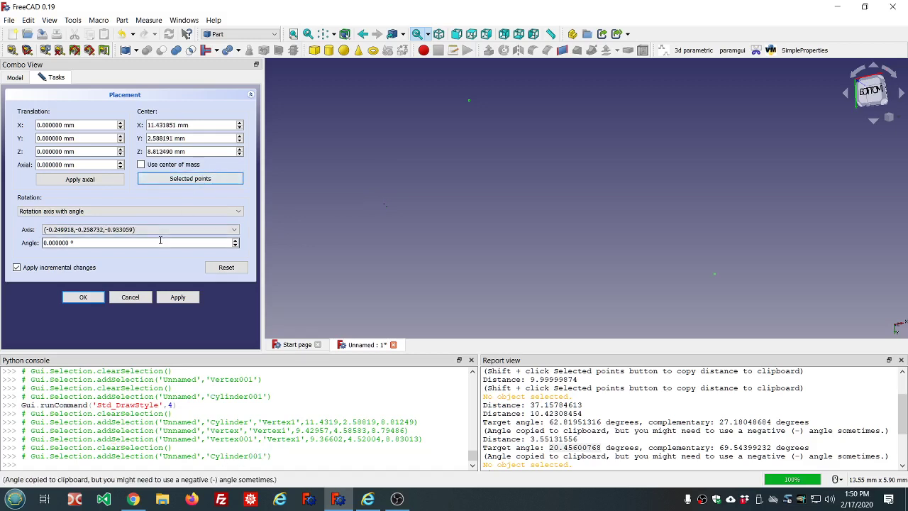
Enter a -1.9858664° rotation angle and set the draw style back to As is.
left_click_drag(134, 243, 19, 246)
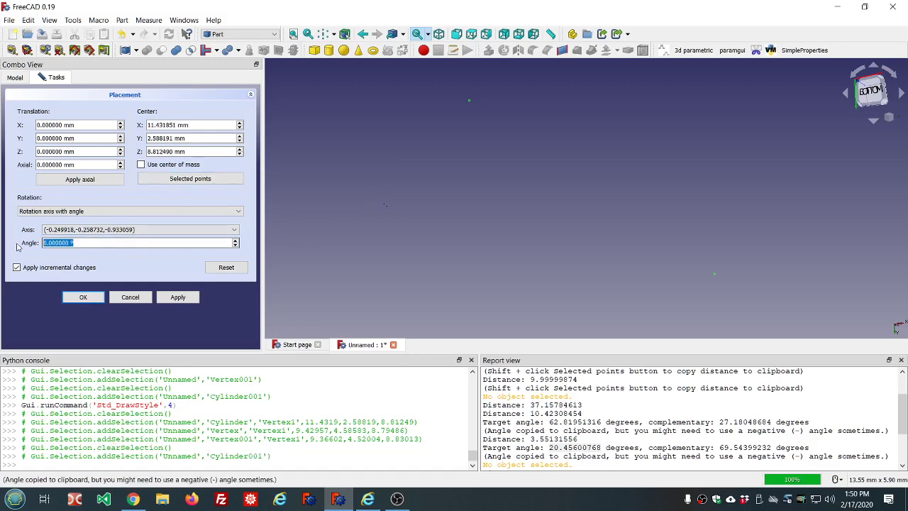
type("1.9858664")
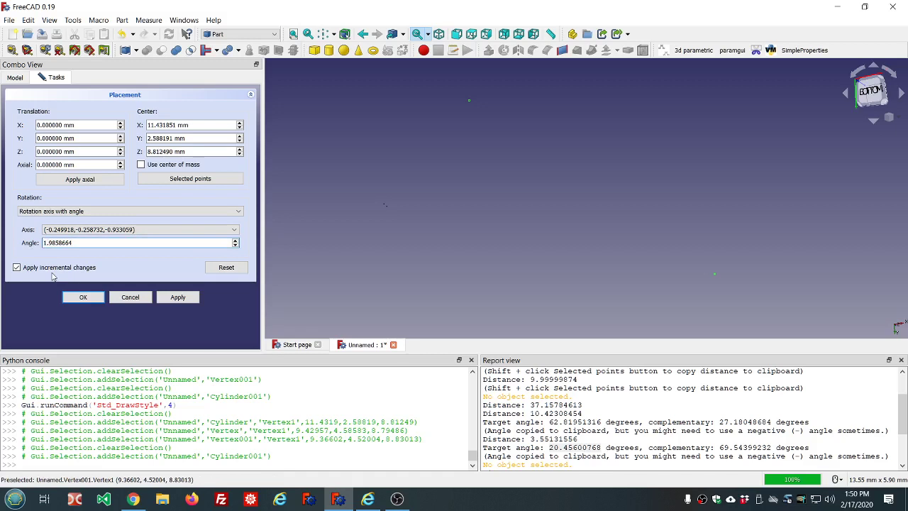
type("-")
left_click(333, 34)
left_click(337, 49)
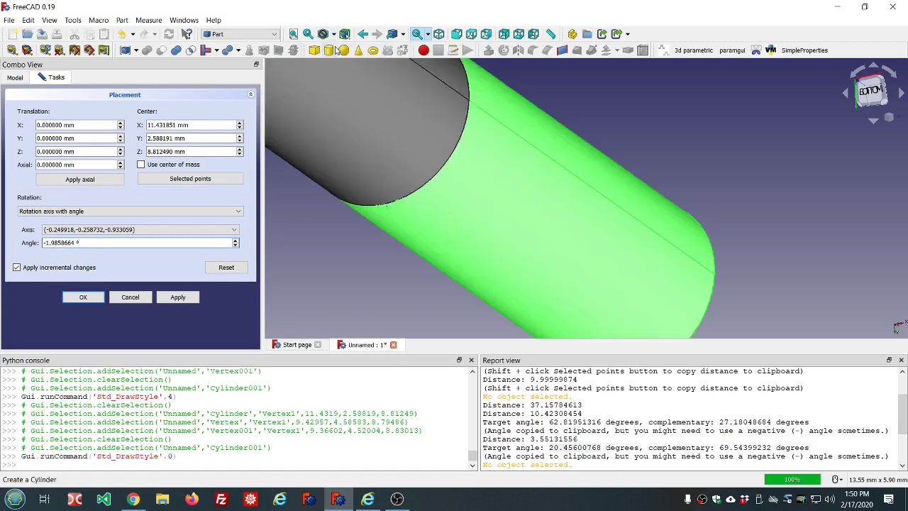
Inspect the joint, then apply the -1.9858664° rotation to Cylinder001 and close the editor.
middle_click_drag(364, 252, 562, 220)
scroll(538, 194, "up", 5)
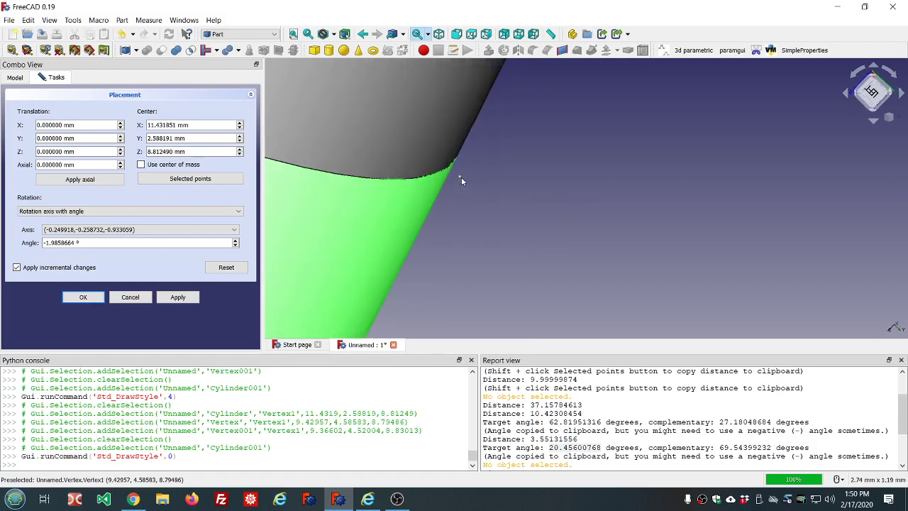
scroll(478, 178, "down", 2)
scroll(478, 178, "down", 3)
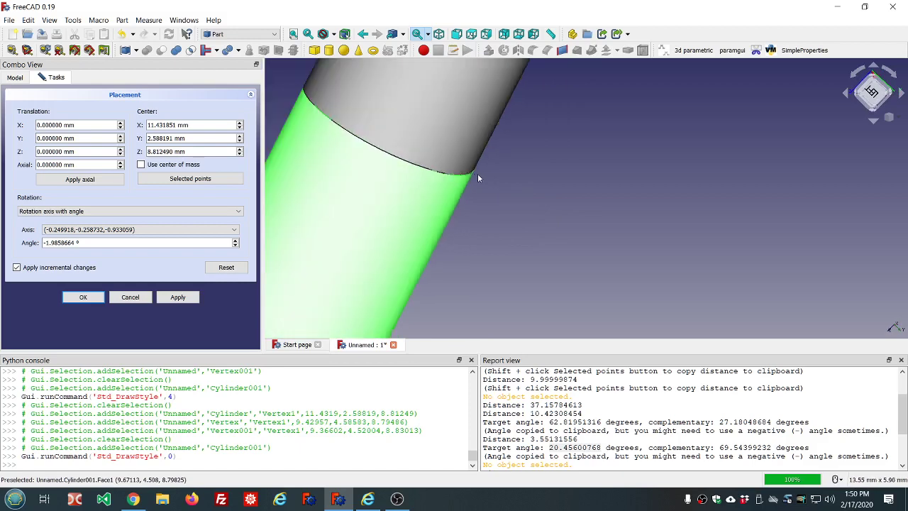
left_click(176, 298)
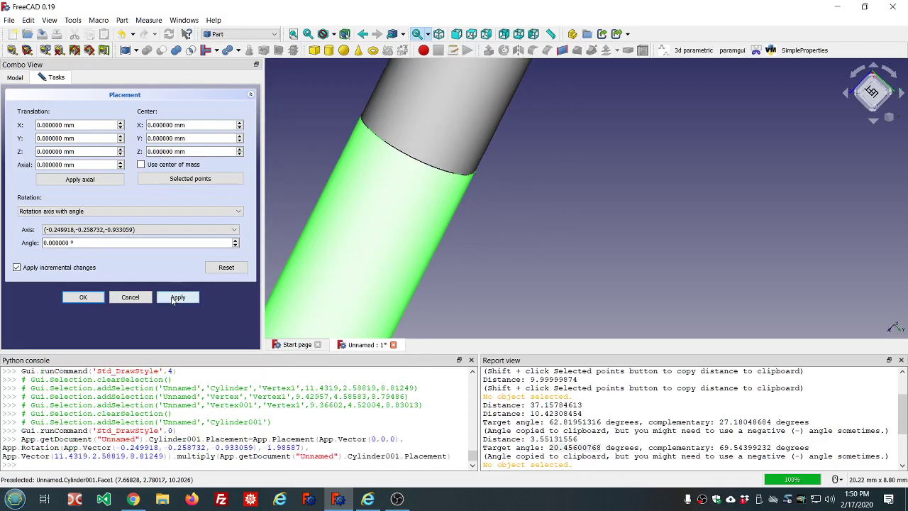
left_click(81, 299)
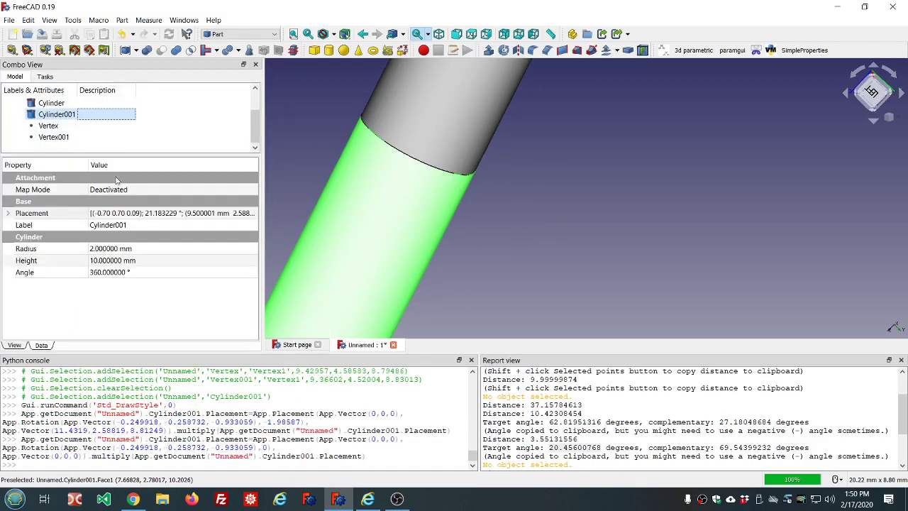
left_click(71, 137)
left_click(64, 128)
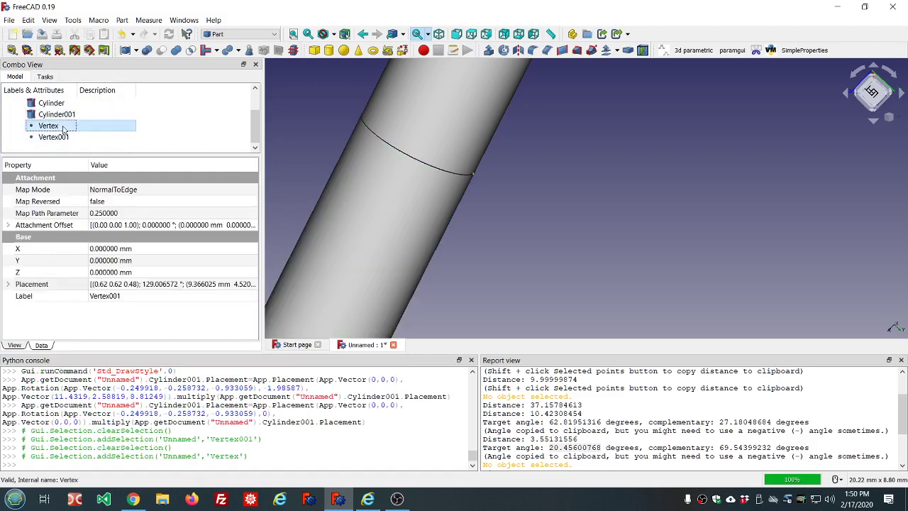
left_click(61, 136)
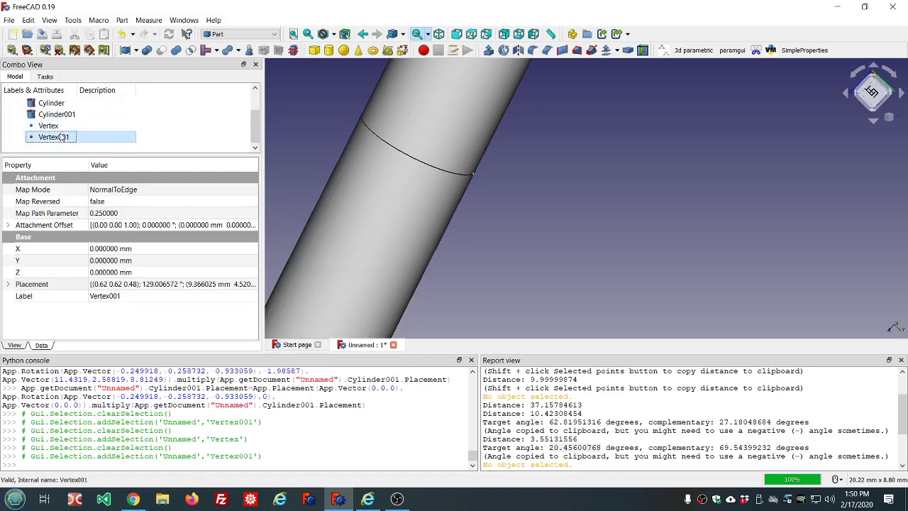
left_click(63, 130)
scroll(477, 173, "up", 10)
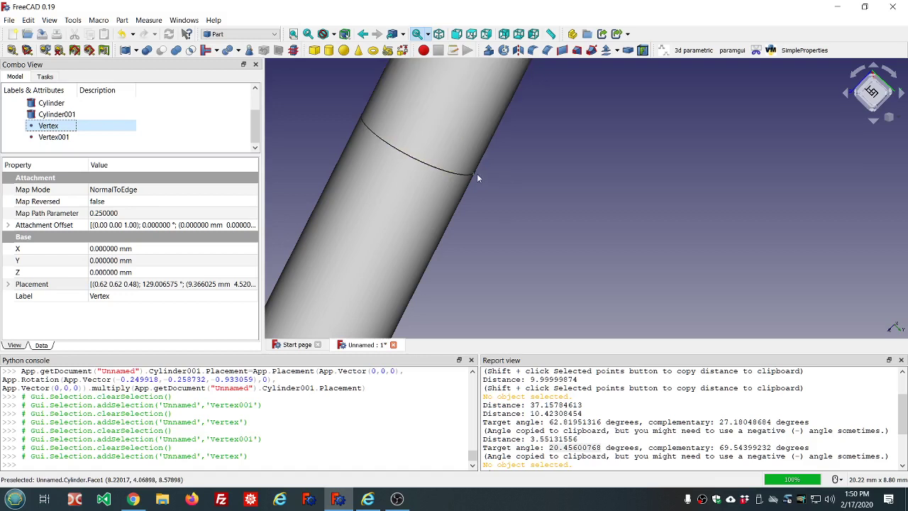
scroll(452, 169, "down", 10)
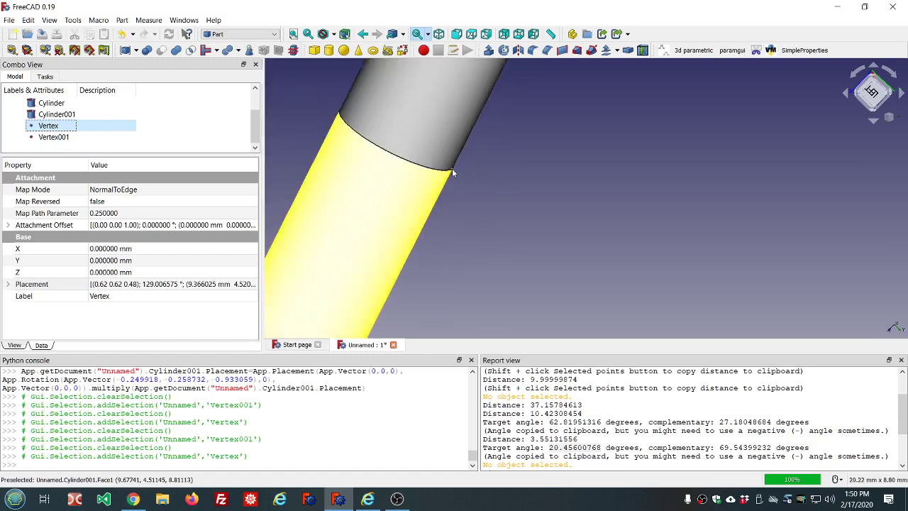
middle_click_drag(454, 169, 367, 120)
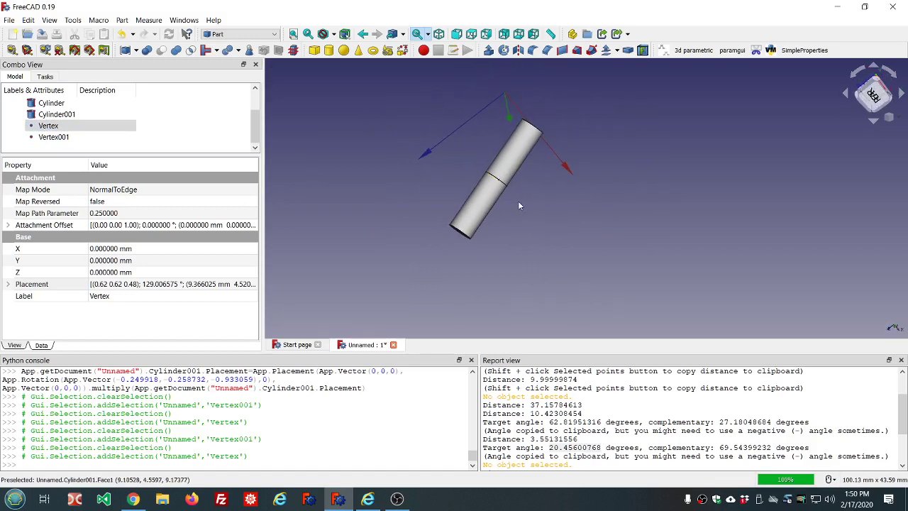
middle_click_drag(517, 203, 538, 152)
scroll(533, 146, "up", 6)
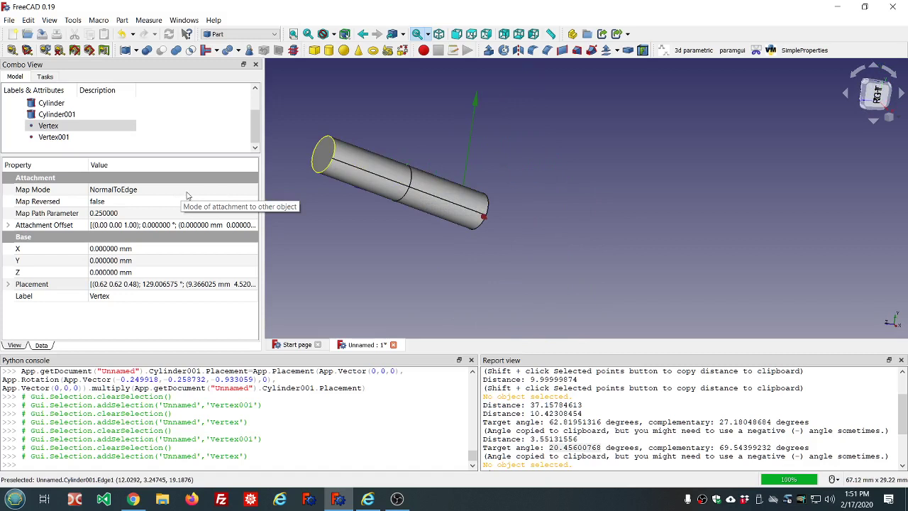
Open Cylinder's Placement editor, then cancel it without changes.
left_click(57, 103)
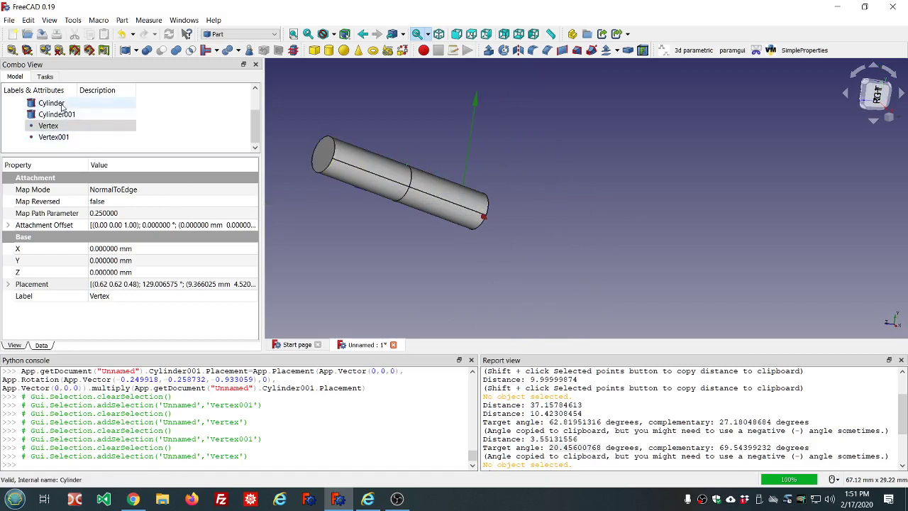
left_click(206, 216)
left_click(252, 215)
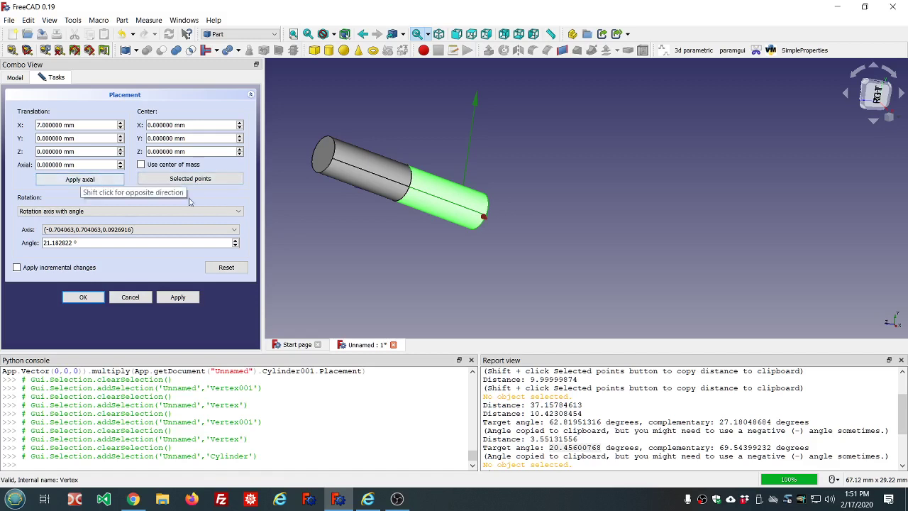
left_click(304, 217)
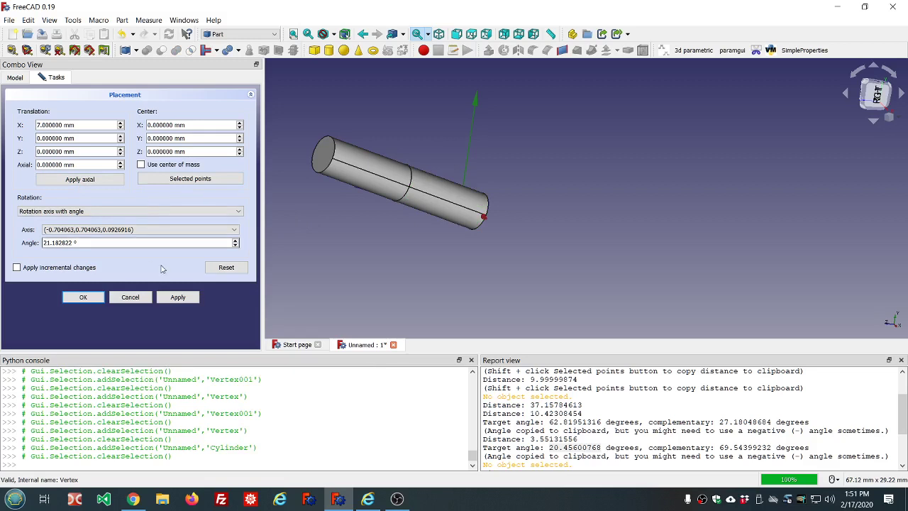
left_click(140, 295)
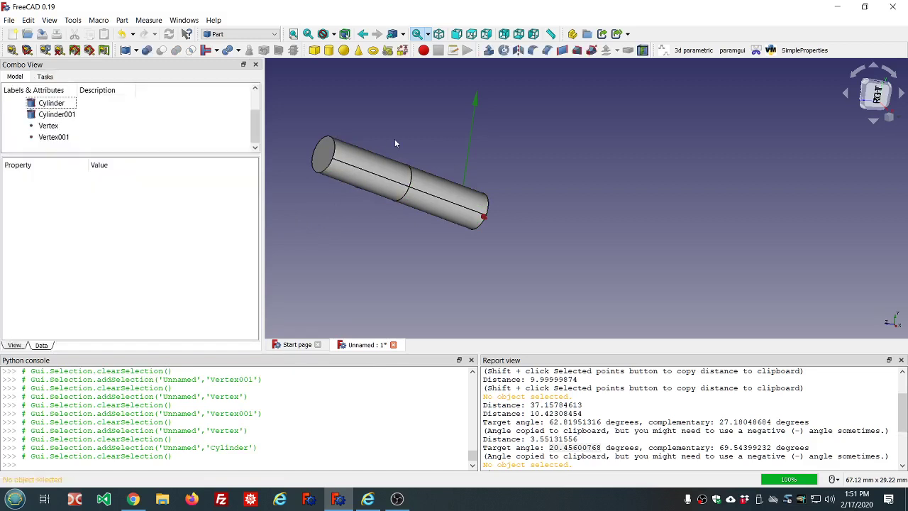
Open Cylinder001's Placement editor with Apply incremental changes ticked.
left_click(377, 169)
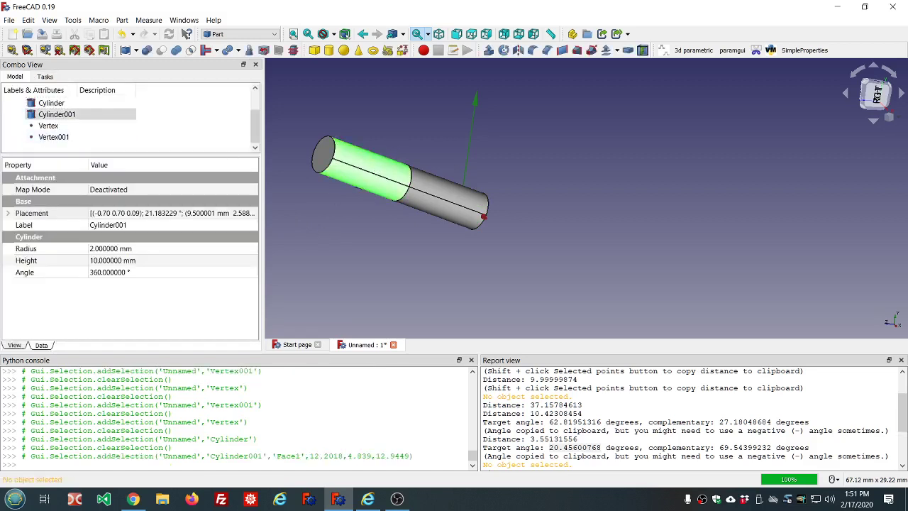
left_click(156, 214)
left_click(252, 215)
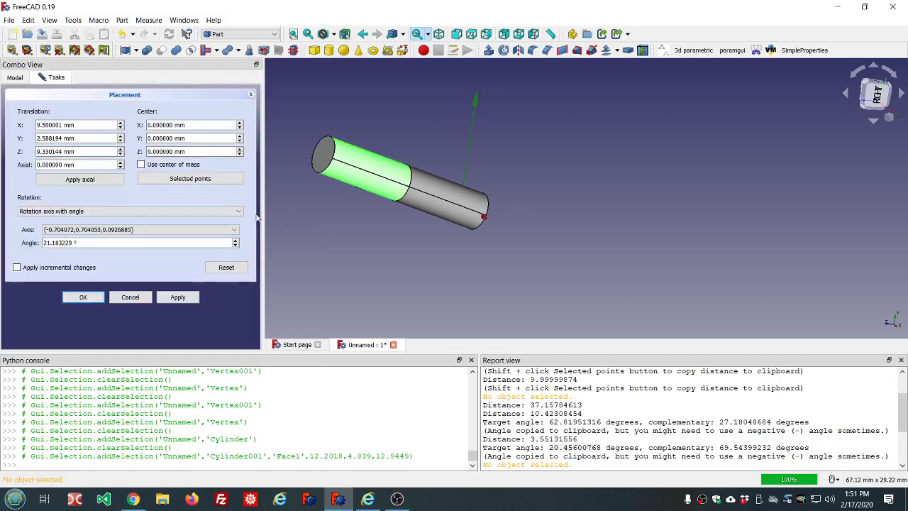
left_click(16, 268)
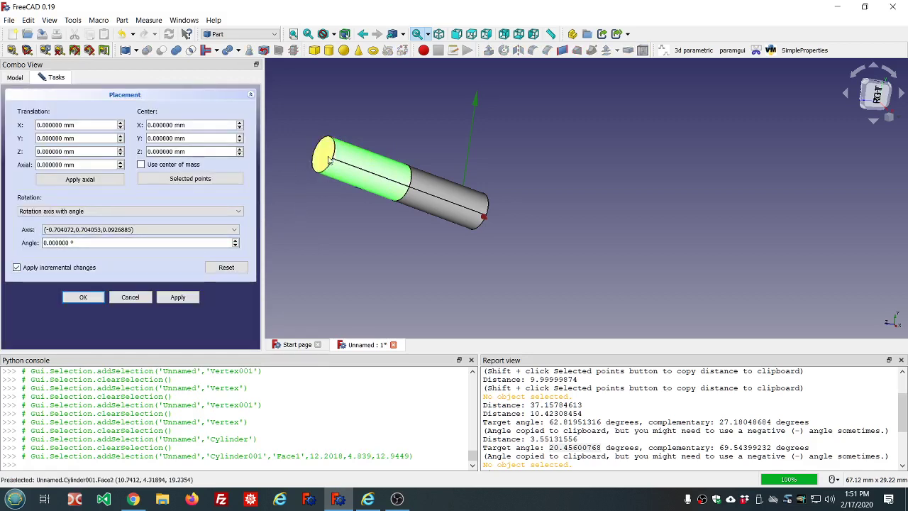
Select Cylinder001's seam vertex and edge and enter a 1 mm axial distance.
scroll(333, 156, "up", 3)
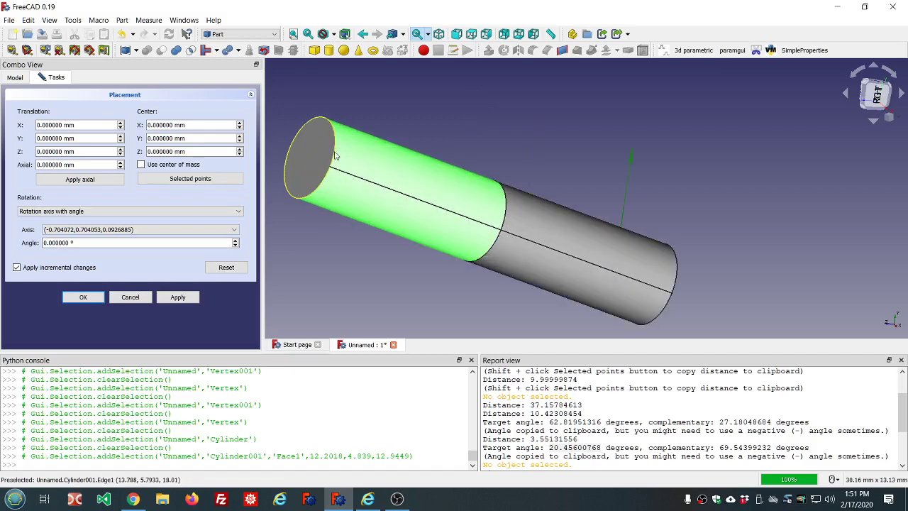
left_click(331, 168)
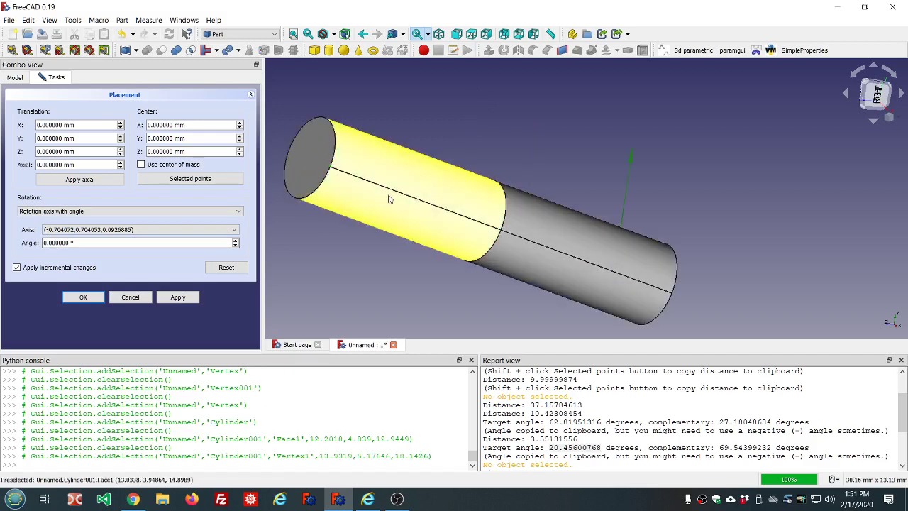
left_click(455, 216)
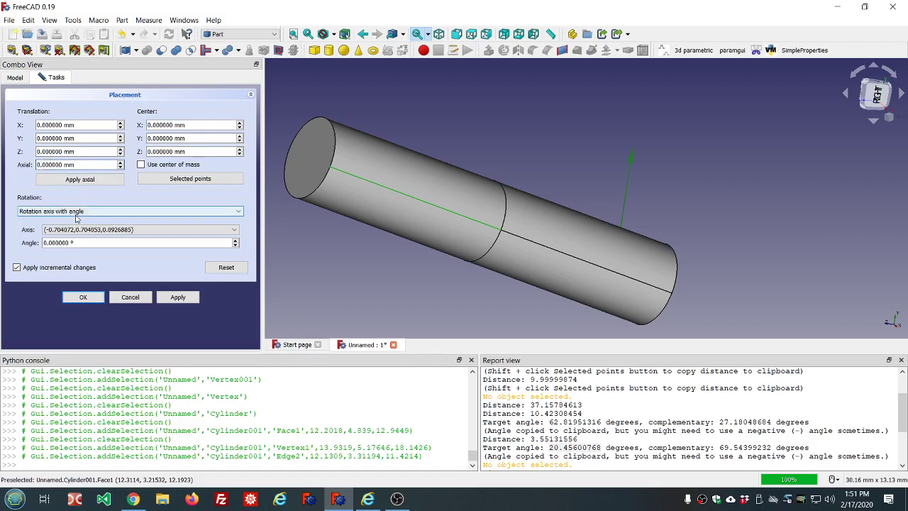
type("1")
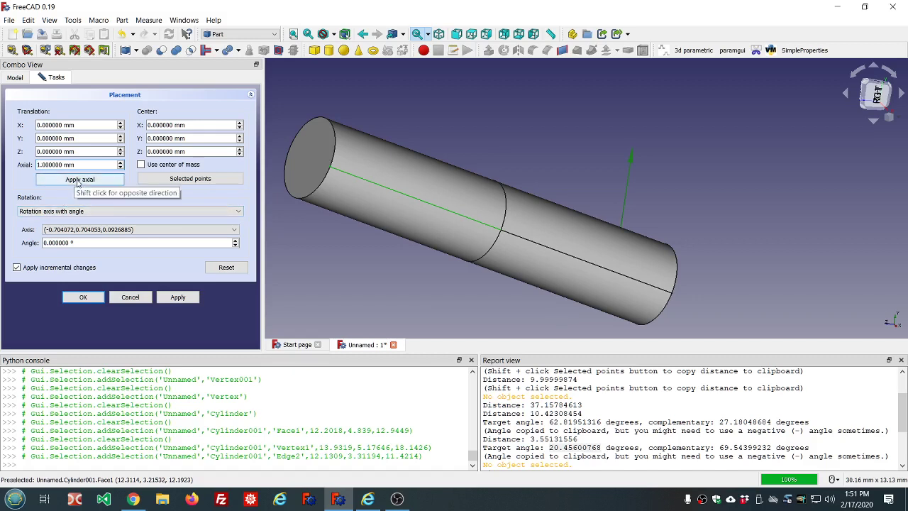
Take the axis from the selected seam and nudge Cylinder001 back and forth in 1 mm axial steps.
left_click(186, 180)
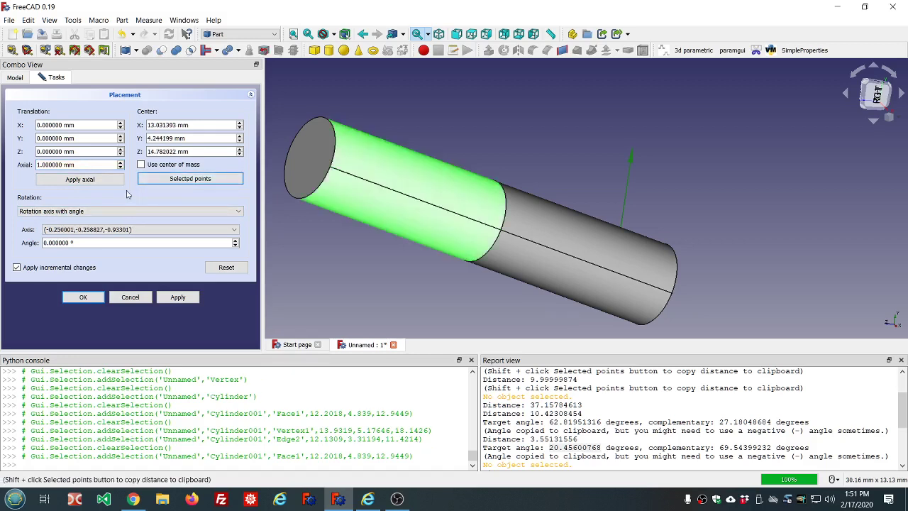
left_click(101, 179)
left_click(101, 180)
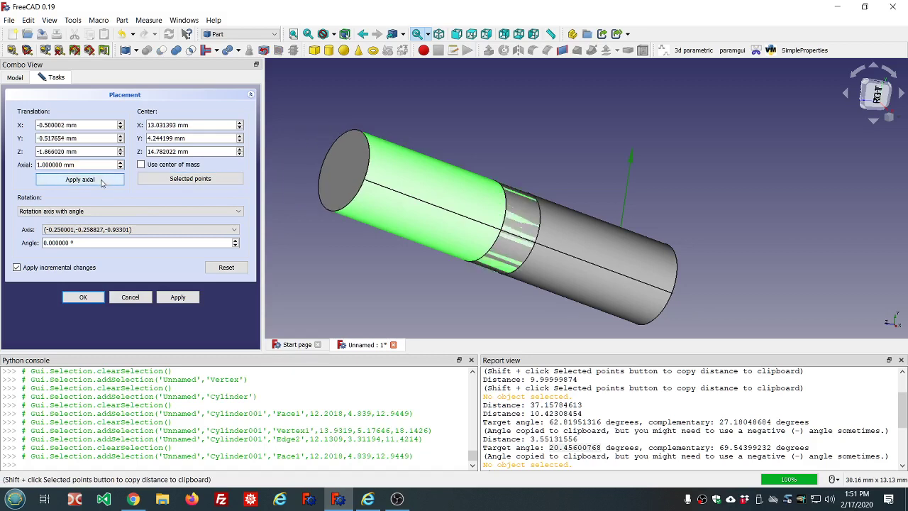
left_click(100, 180)
left_click(101, 180)
left_click(100, 180)
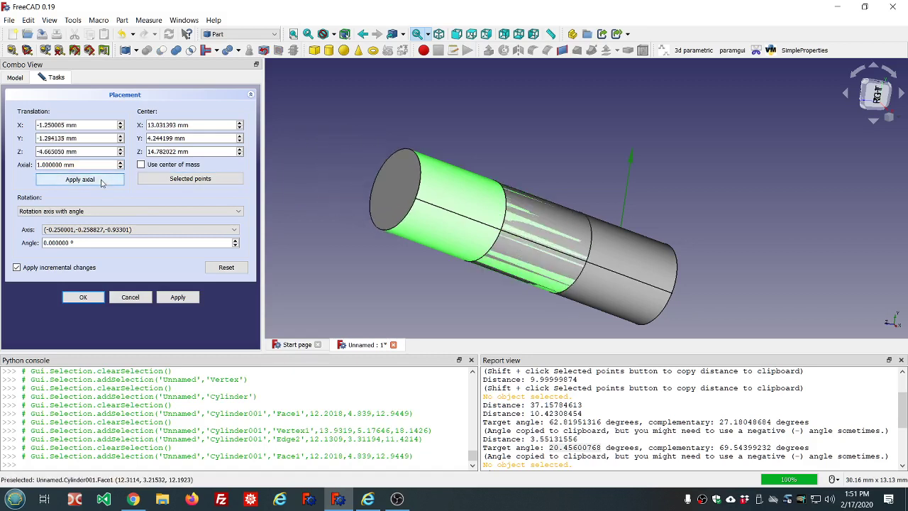
left_click(101, 180)
left_click(101, 180, "shift")
left_click(101, 179, "shift")
left_click(101, 179, "shift")
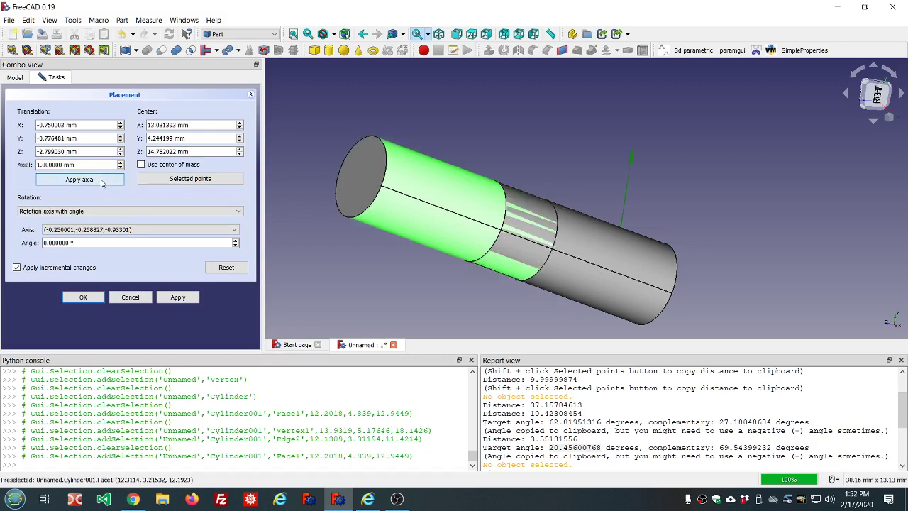
left_click(100, 180, "shift")
left_click(101, 179, "shift")
left_click(101, 179, "shift")
left_click(101, 179, "shift")
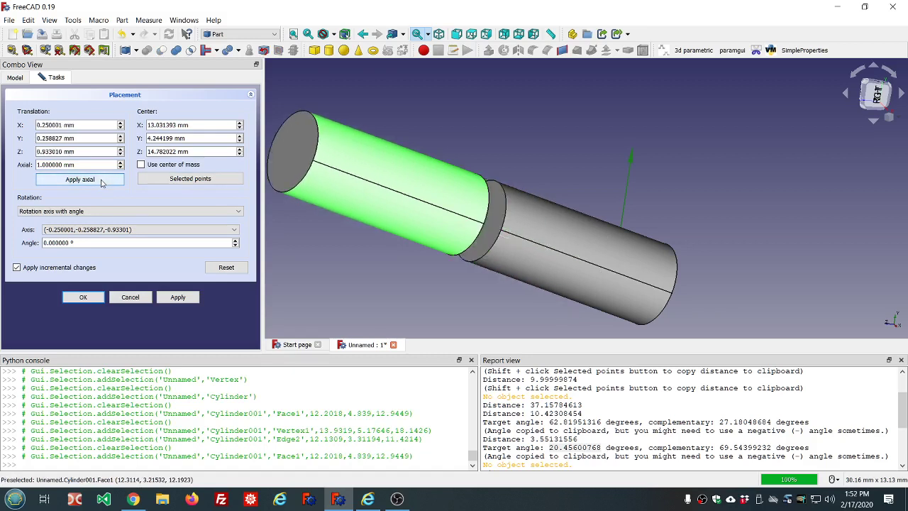
left_click(101, 180, "shift")
left_click(101, 179)
left_click(101, 180)
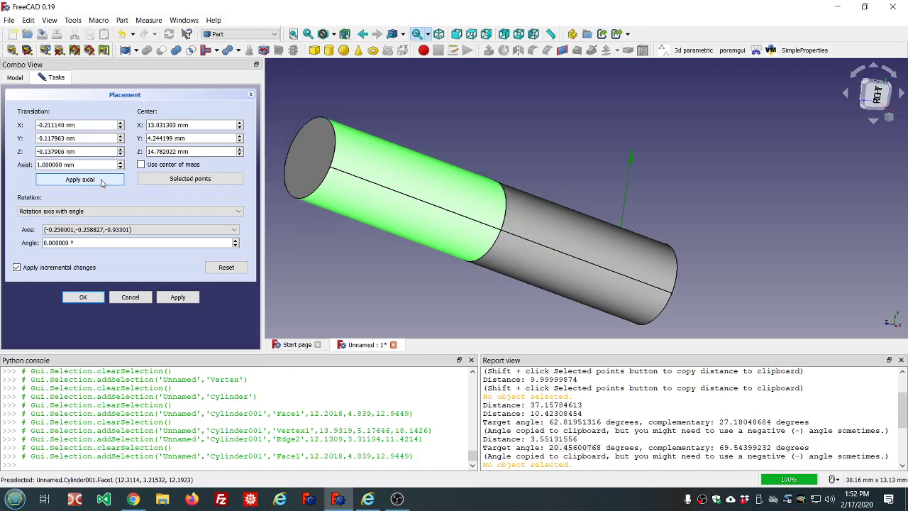
left_click(101, 179, "shift")
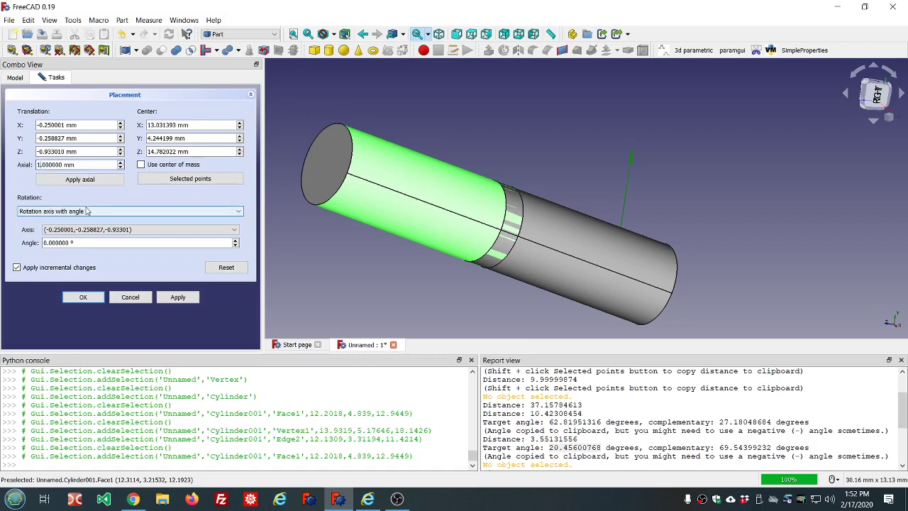
Change the axial step to 10 mm and nudge Cylinder001 back and forth in 10 mm steps.
type("0")
left_click(91, 181)
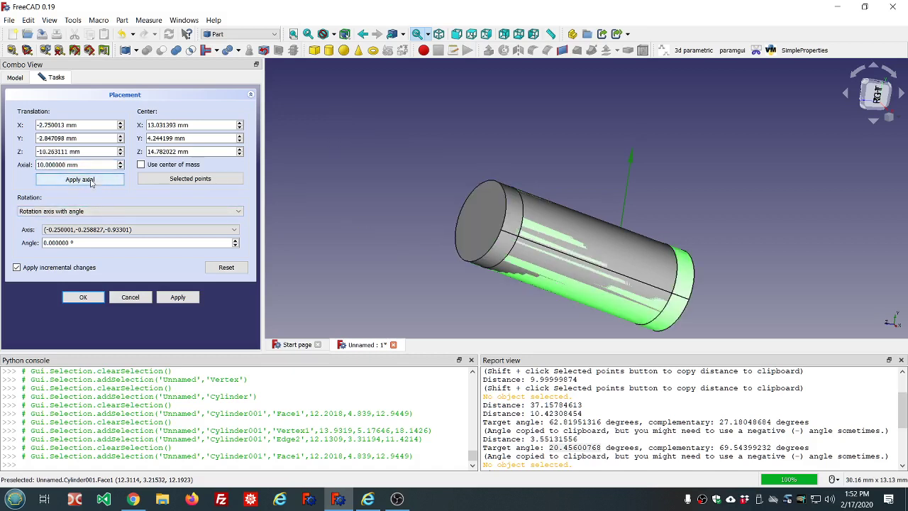
left_click(91, 180)
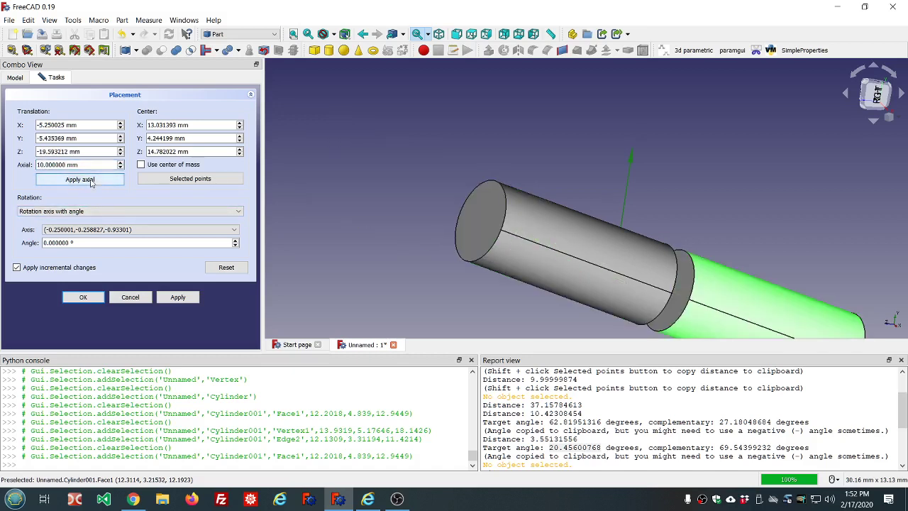
left_click(91, 181, "shift")
left_click(91, 181, "shift")
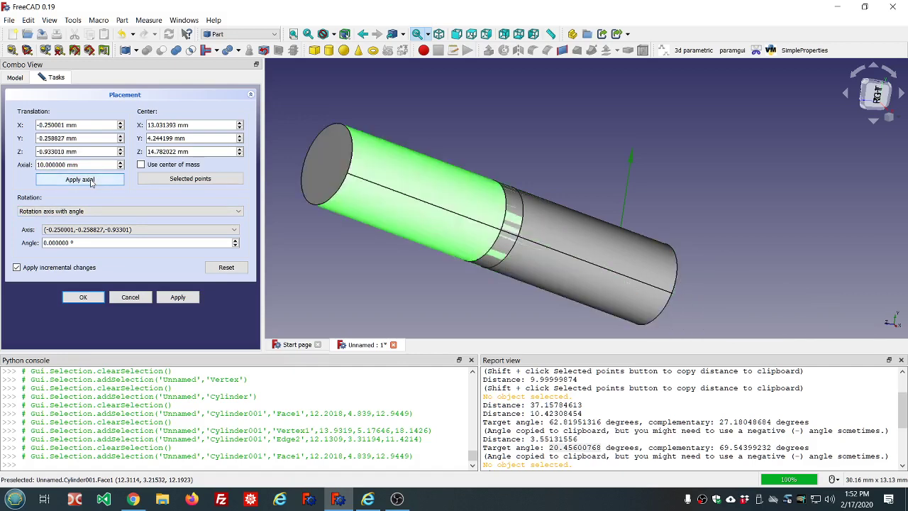
left_click(90, 181, "shift")
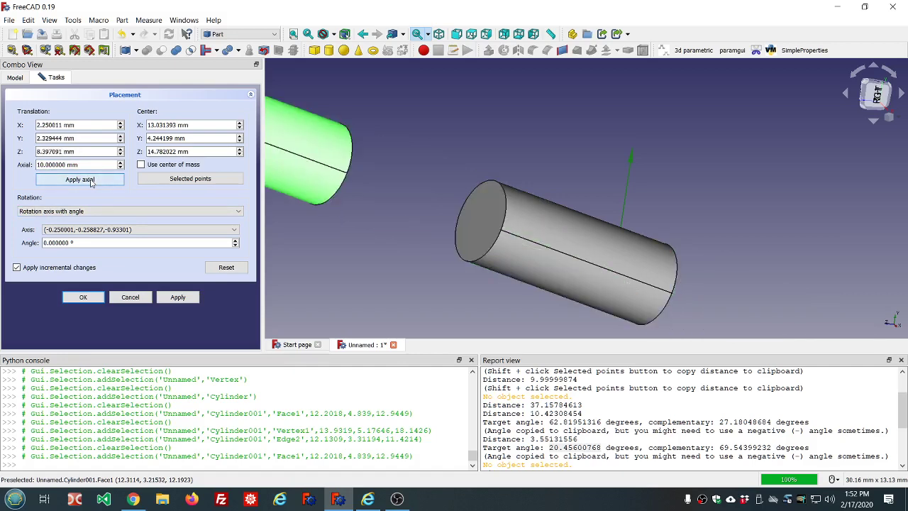
left_click(91, 181)
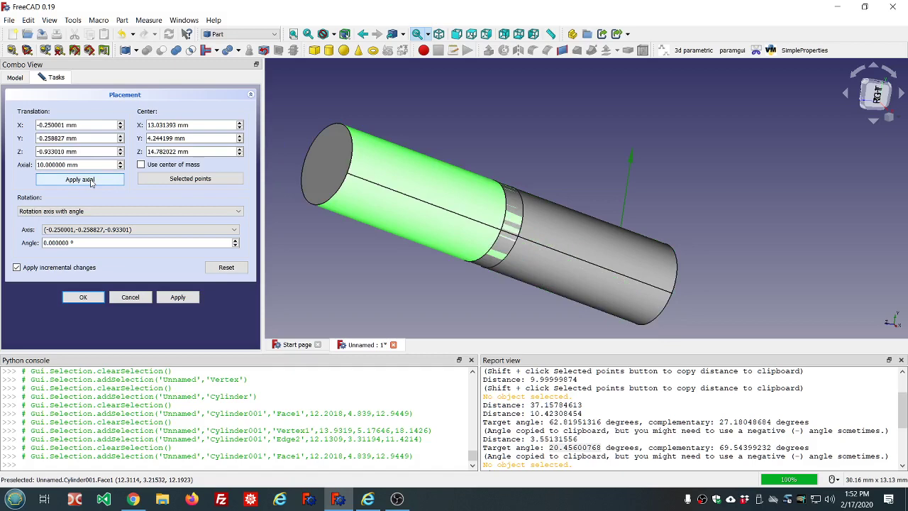
Define the shared axis from a point on each cylinder's end edge.
left_click(415, 118)
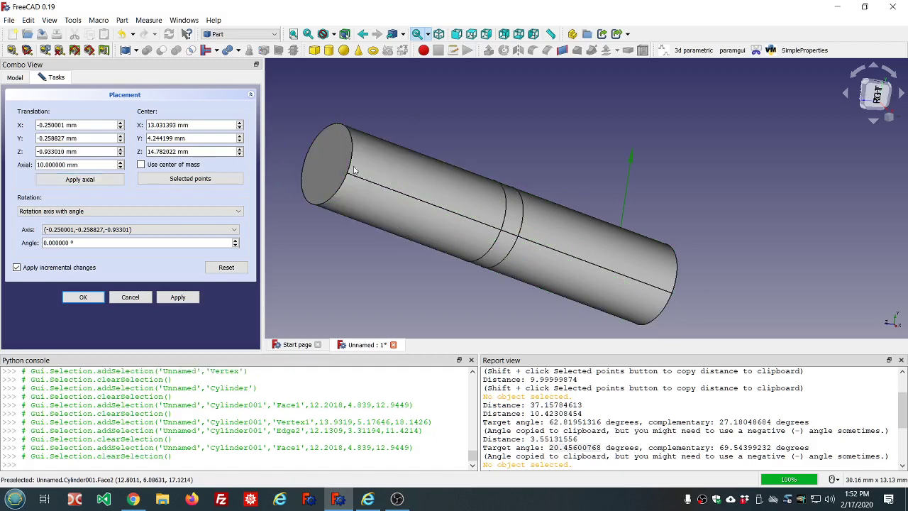
left_click(347, 175)
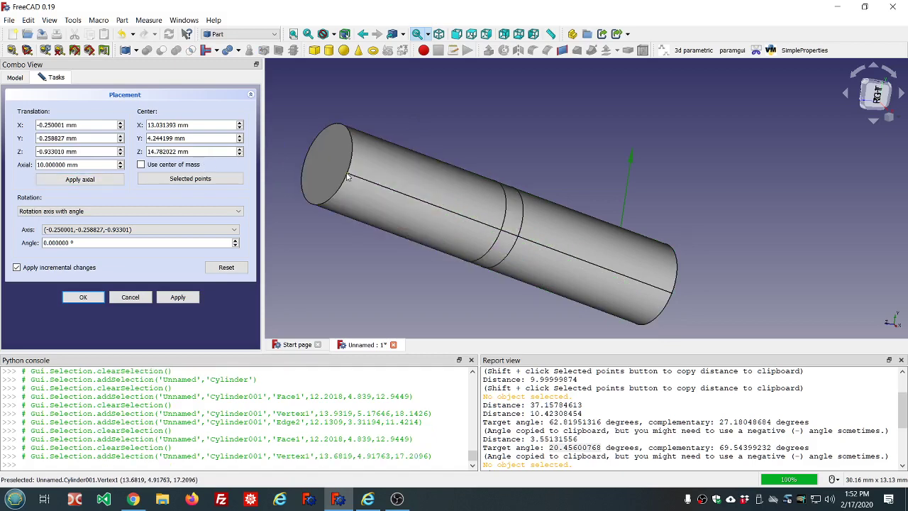
left_click(673, 297)
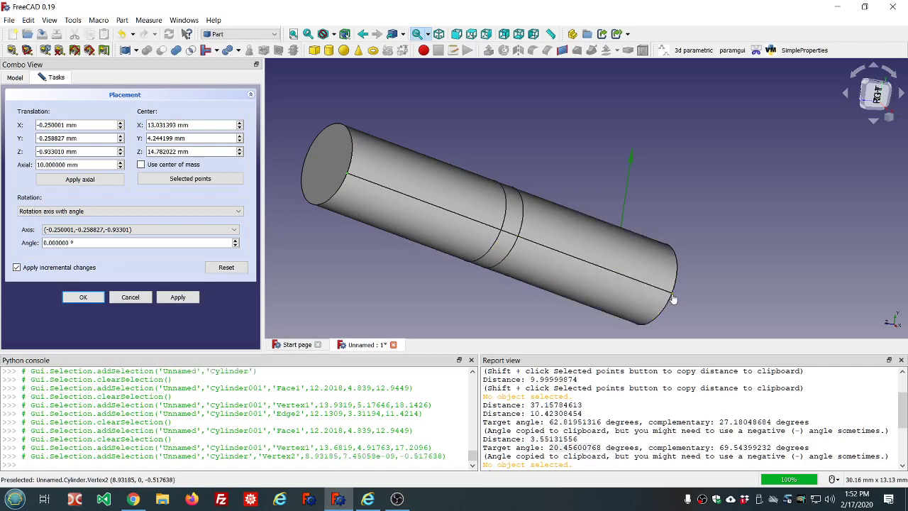
left_click(200, 180)
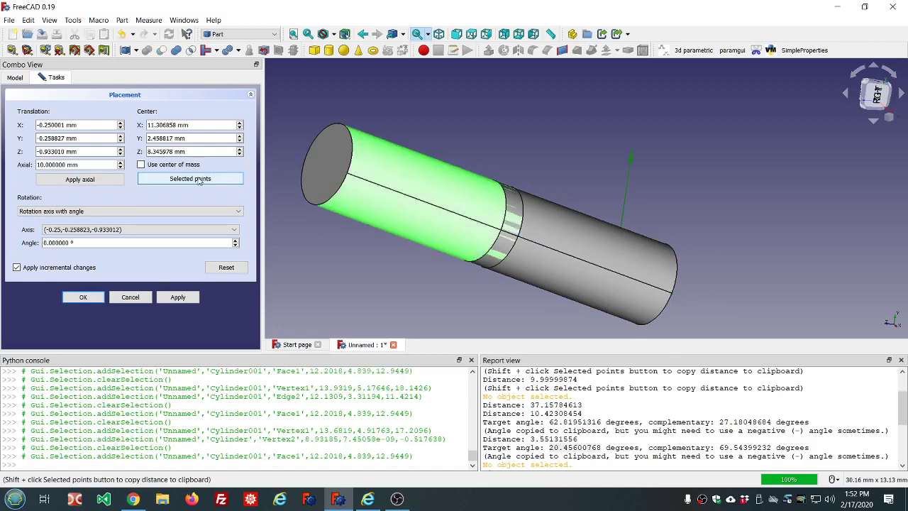
Apply the 10 mm axial step twice forward, then three times back past Cylinder.
left_click(97, 181)
left_click(98, 181)
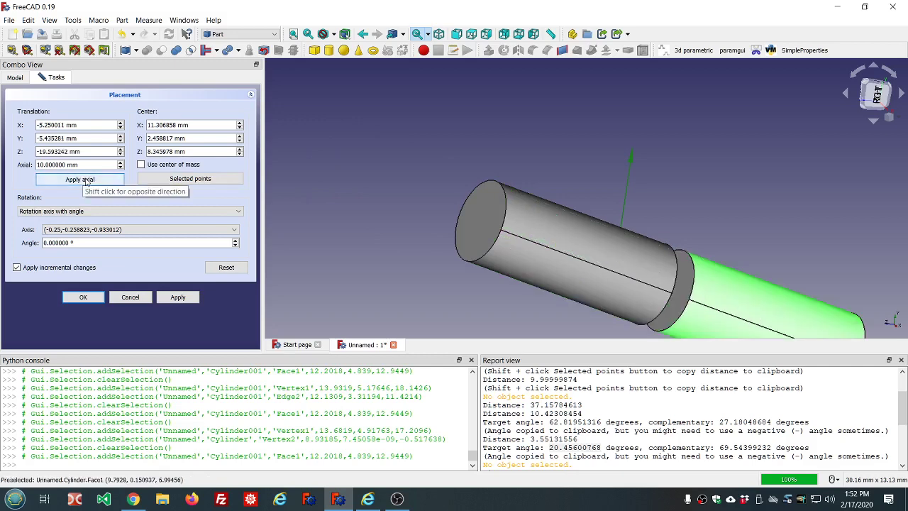
left_click(86, 181, "shift")
left_click(86, 181, "shift")
left_click(86, 181, "shift")
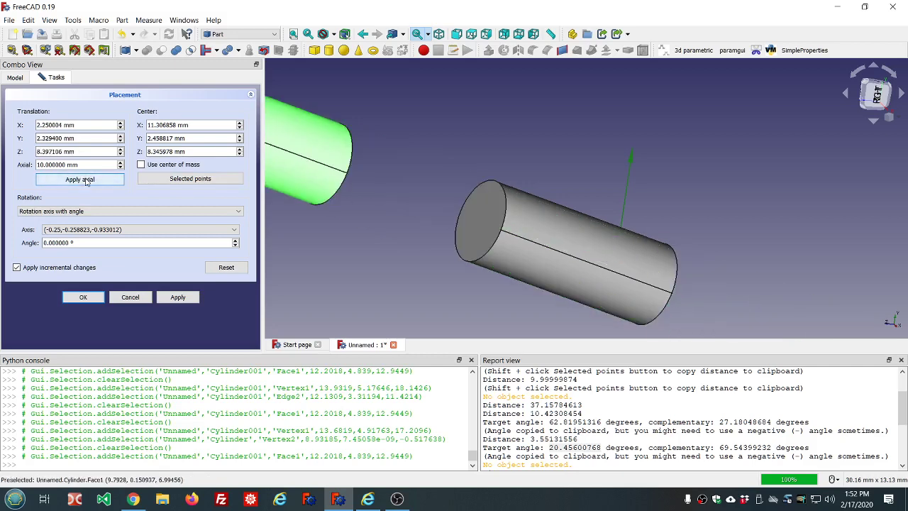
Take the rotation centre (14.93, 8.21, 21.87 mm) and axis from Vertex1 and Vertex2 on Cylinder001.
scroll(413, 199, "down", 2)
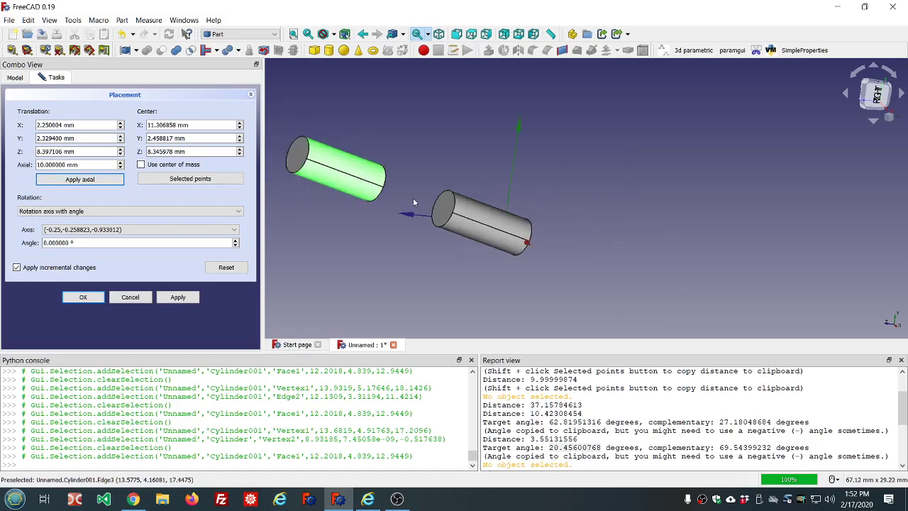
key("Left")
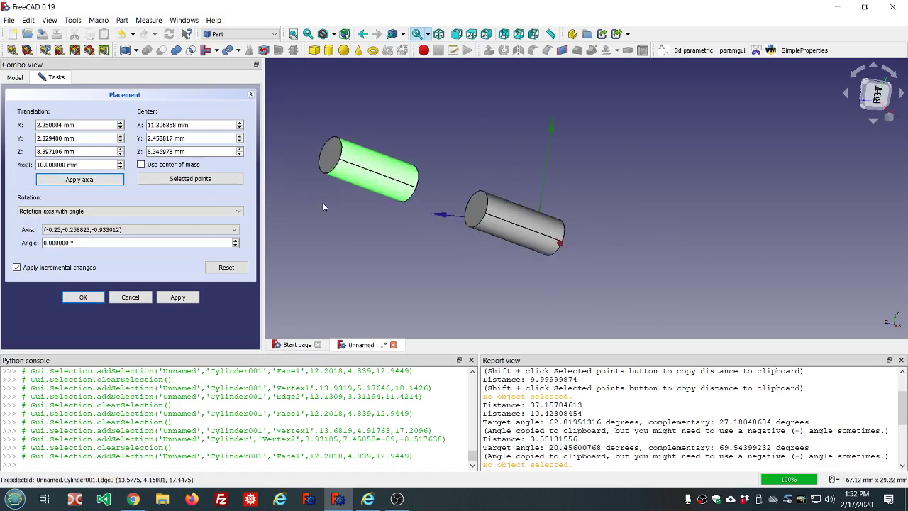
left_click(340, 207)
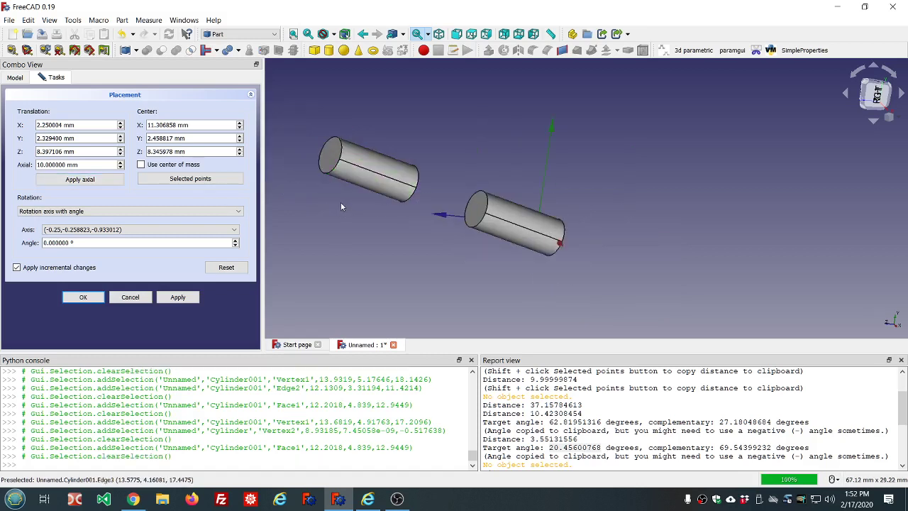
left_click(342, 163)
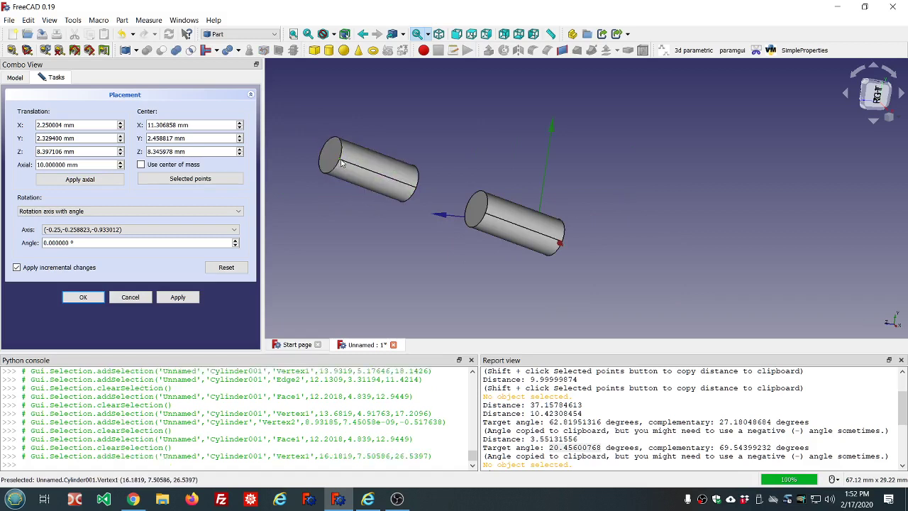
left_click(417, 191)
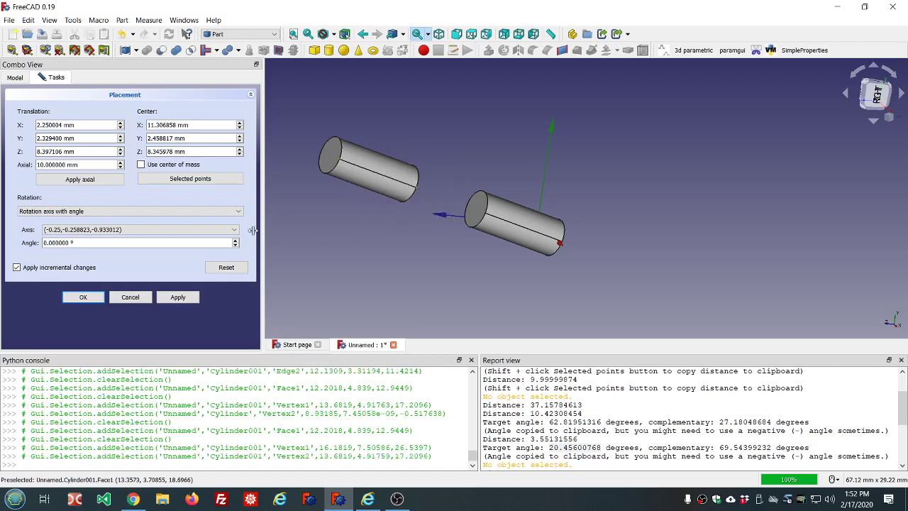
left_click(192, 179)
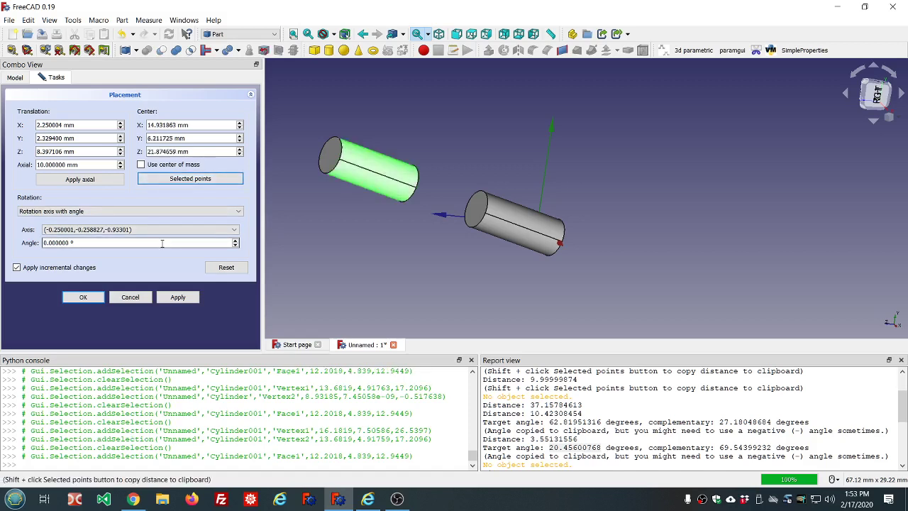
Vary the rotation angle about Cylinder001's length axis, settling at -1°, and view from above.
scroll(162, 244, "up", 20)
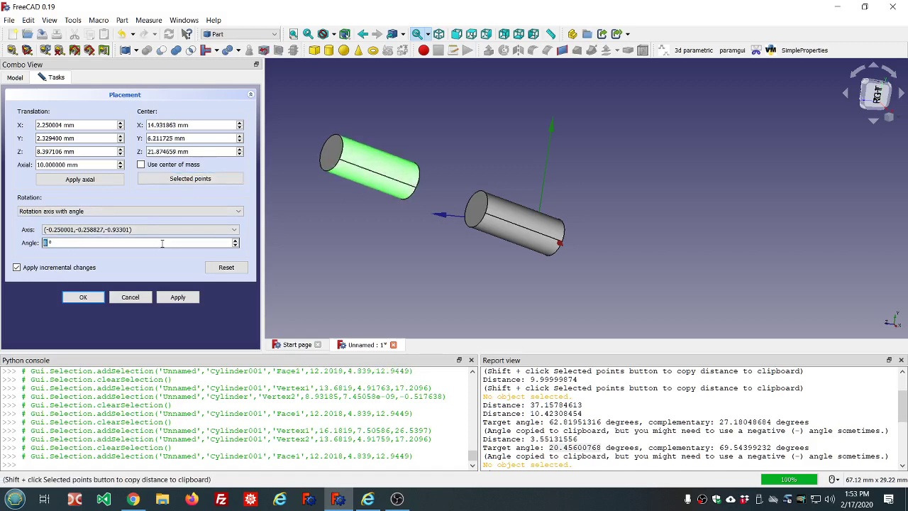
scroll(162, 244, "up", 10)
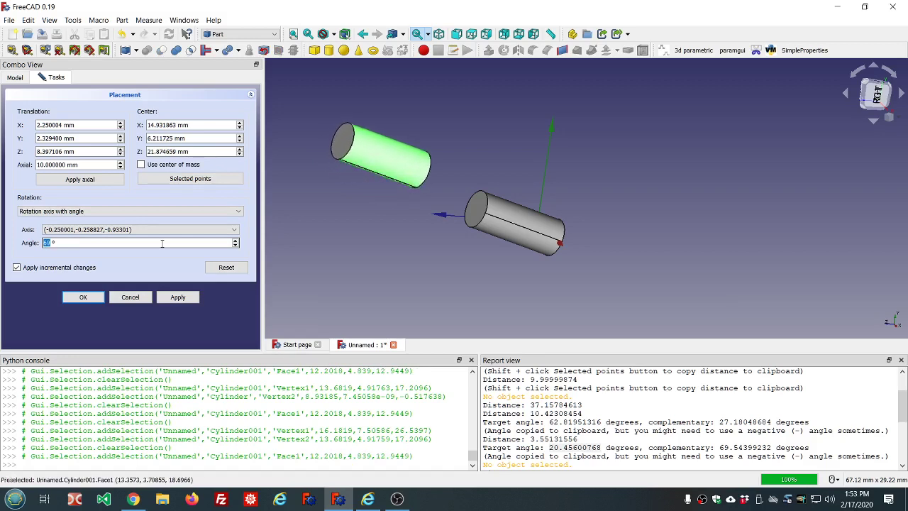
scroll(161, 244, "up", 18)
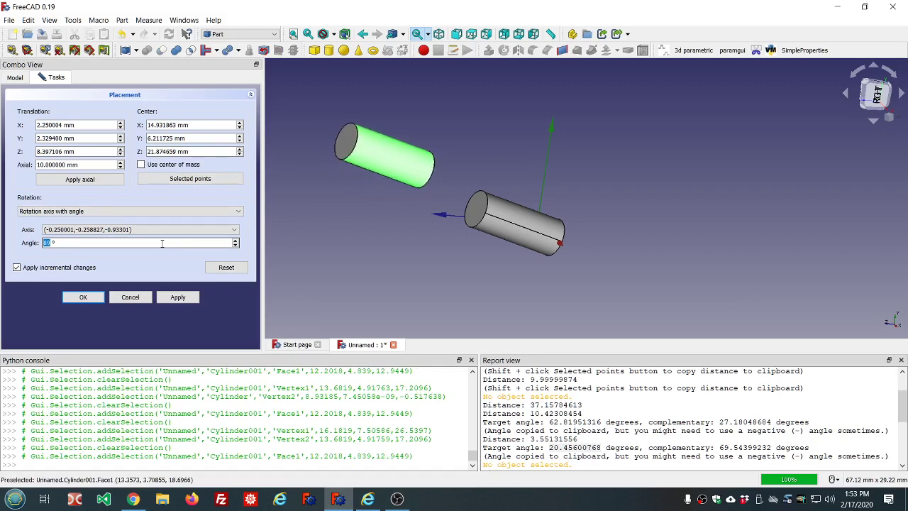
scroll(161, 244, "down", 20)
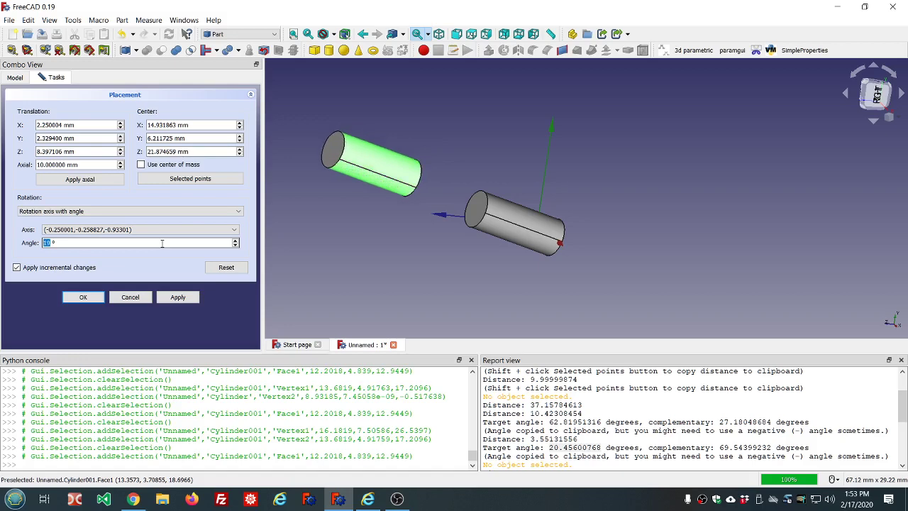
scroll(162, 243, "down", 1)
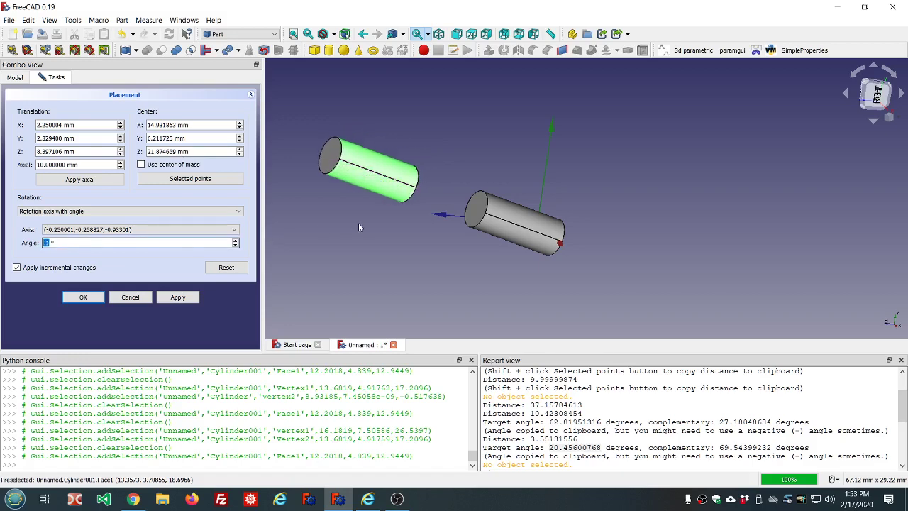
middle_click_drag(434, 235, 532, 227)
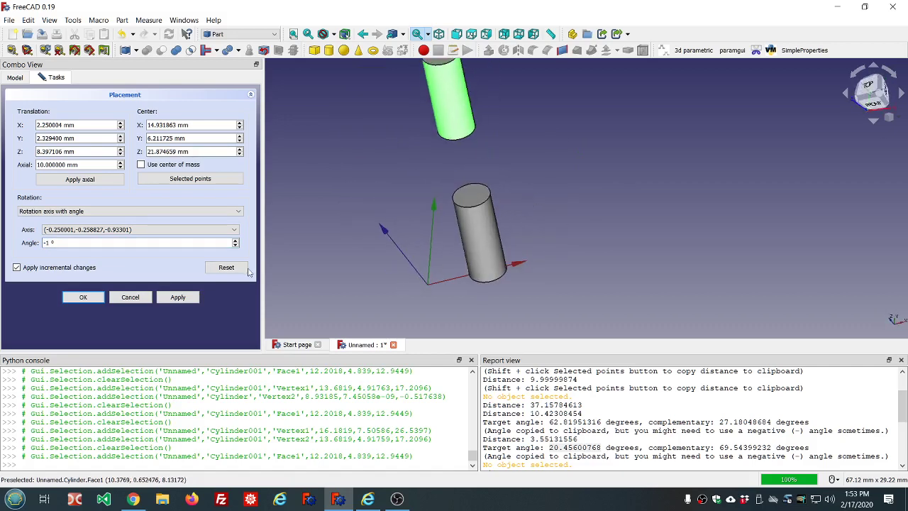
Commit Cylinder001's placement at 338.701062° about axis (0.69, -0.71, -0.14) and reselect Cylinder001.
left_click(83, 297)
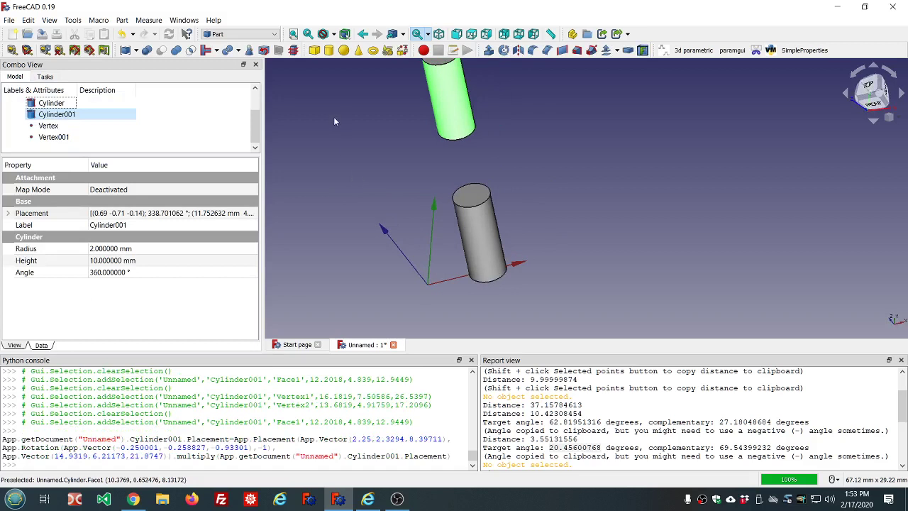
scroll(340, 125, "down", 3)
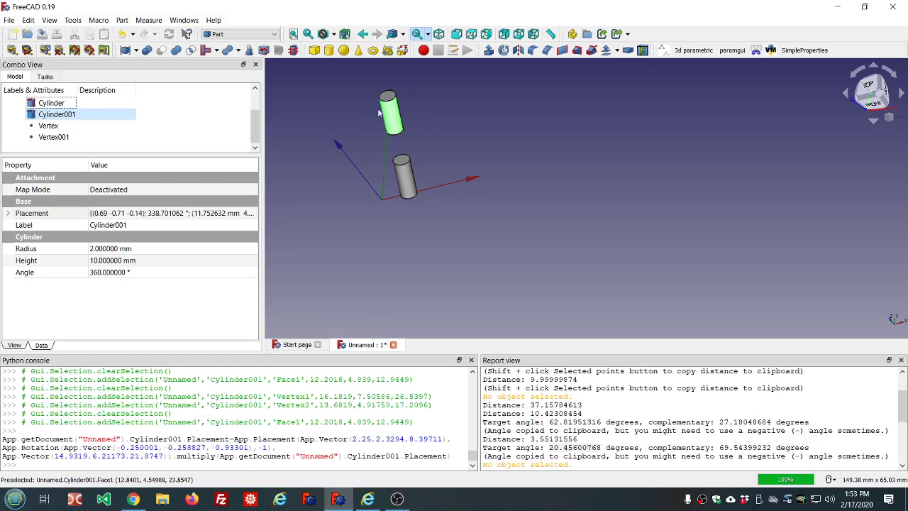
scroll(398, 139, "up", 3)
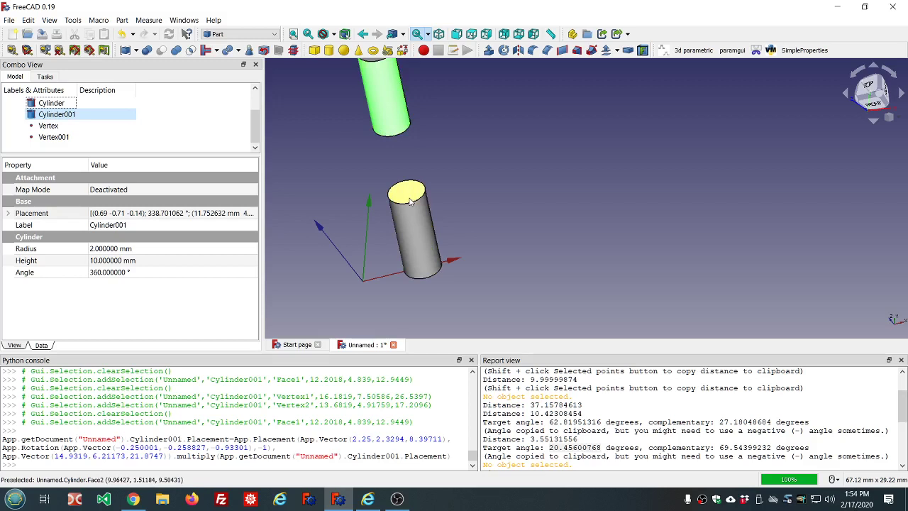
scroll(419, 201, "down", 3)
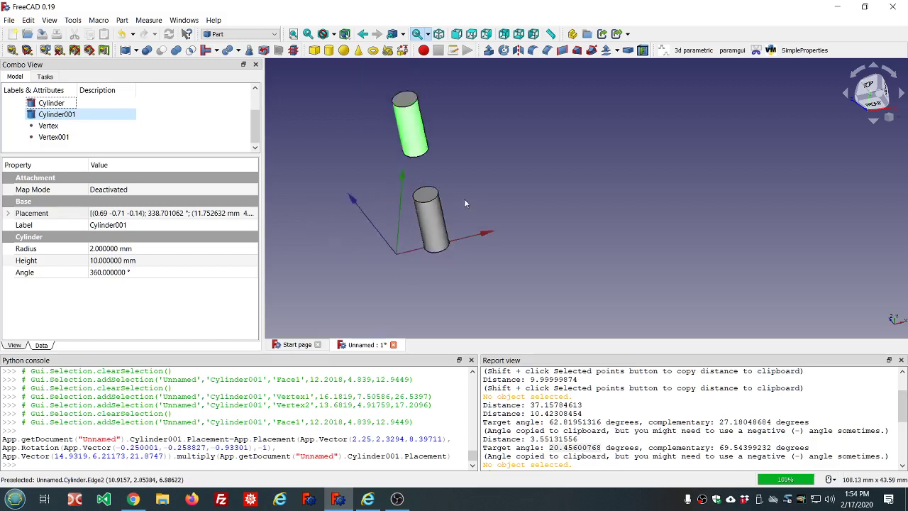
scroll(432, 200, "up", 2)
scroll(432, 201, "down", 2)
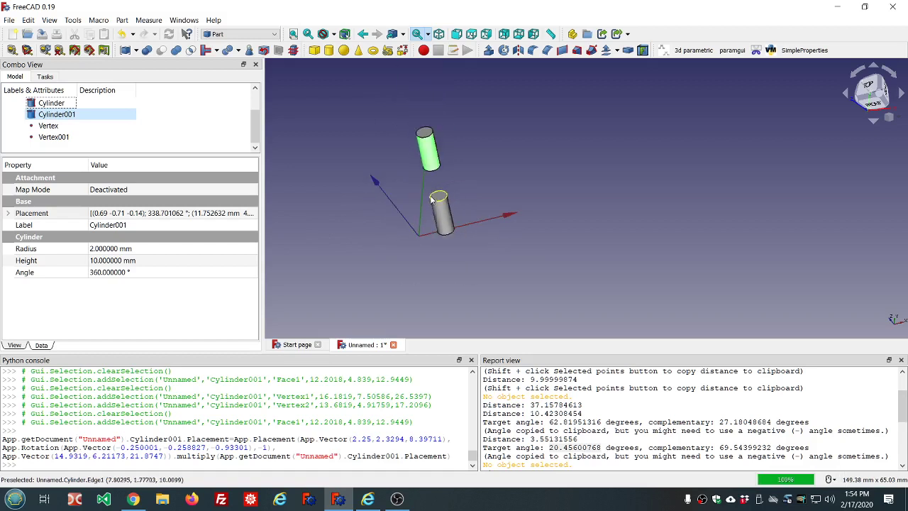
scroll(427, 161, "up", 2)
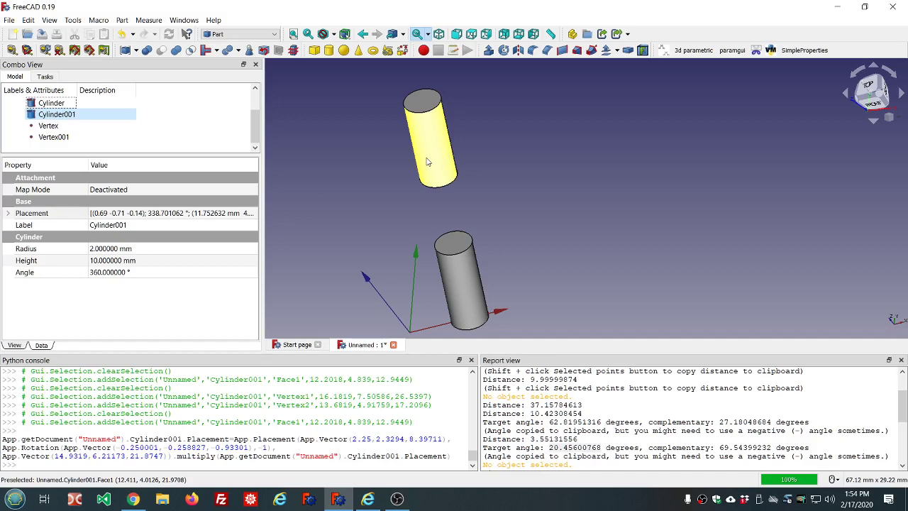
left_click(427, 163)
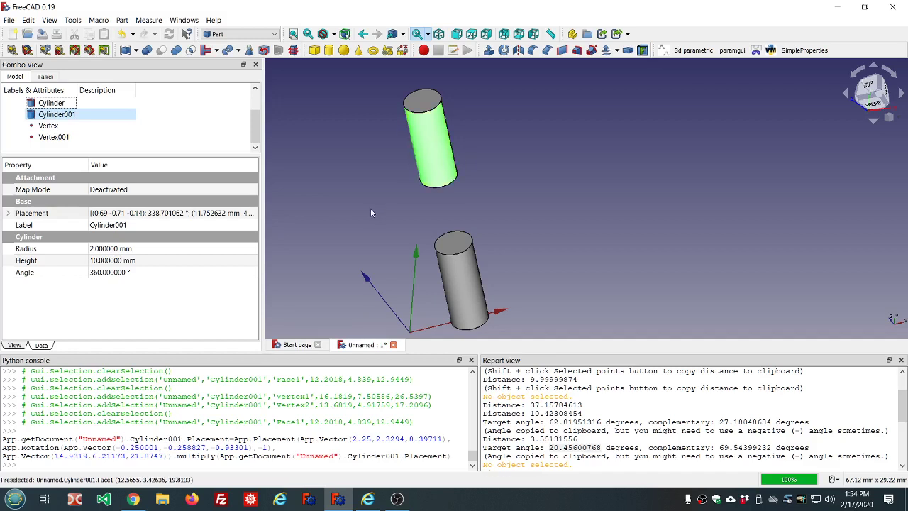